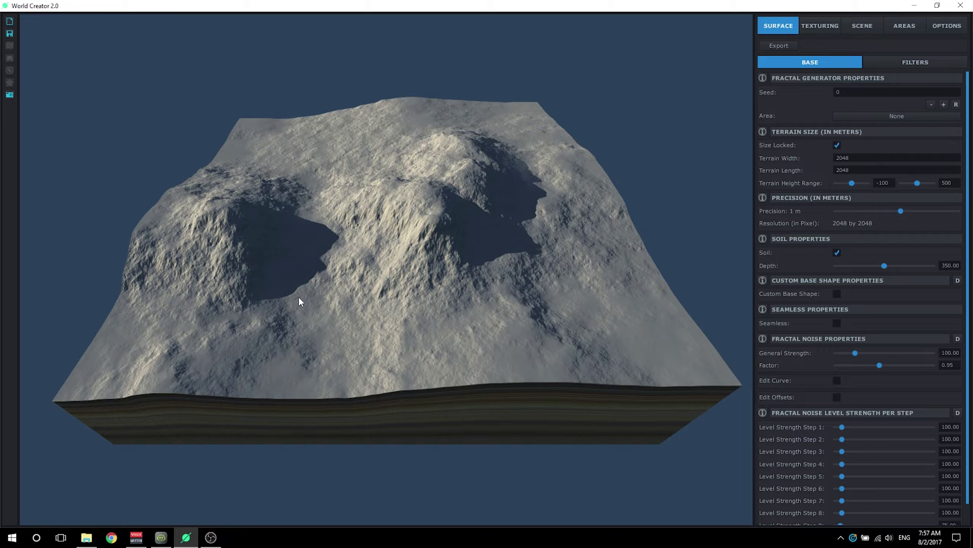
- Step the fractal generator seed up to 2 and back down to -2, one value at a time
left_click(931, 105)
left_click(944, 105)
left_click(944, 105)
left_click(943, 105)
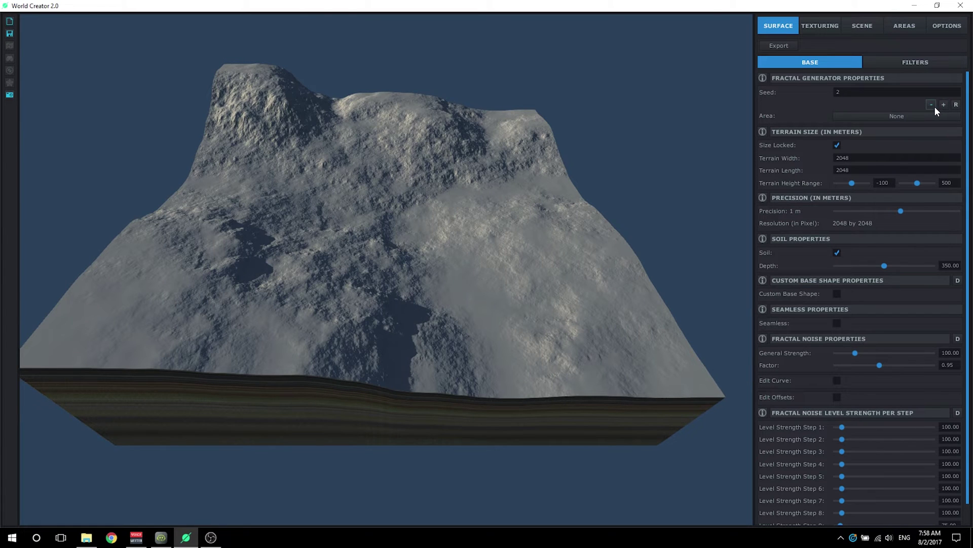
left_click(931, 104)
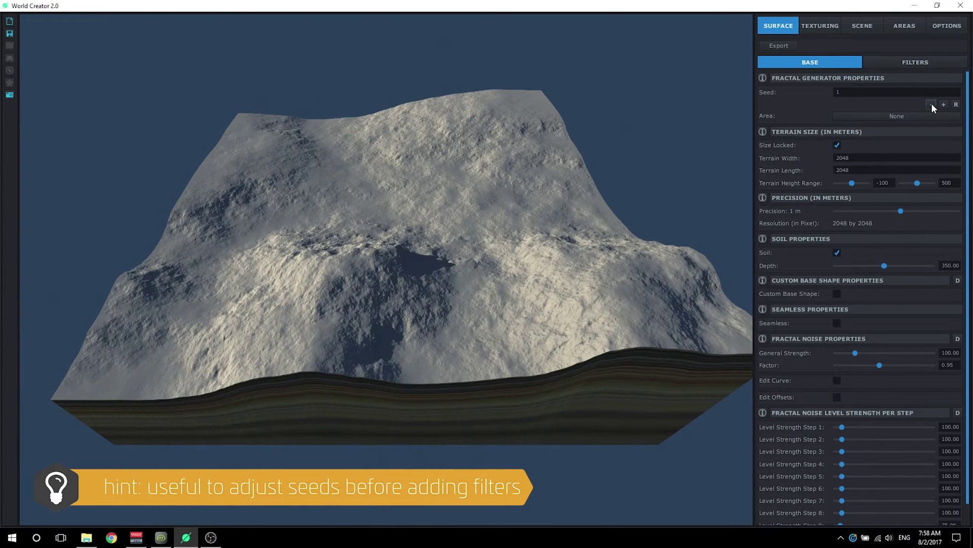
left_click(931, 103)
left_click(932, 105)
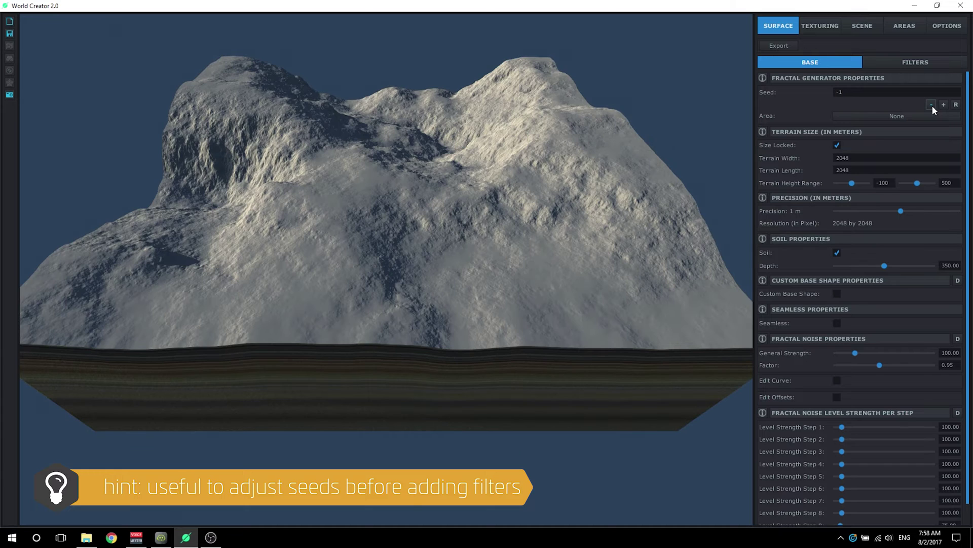
left_click(932, 105)
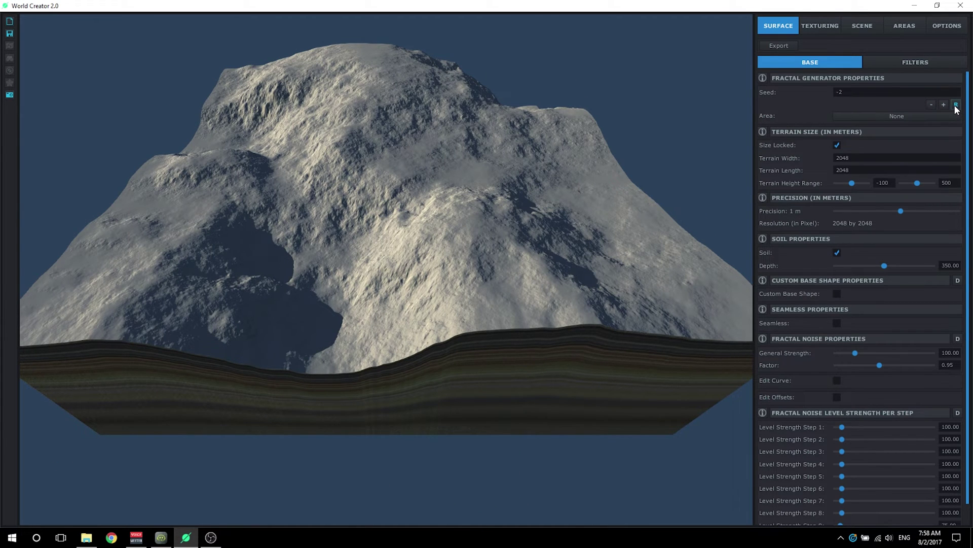
- Randomize the fractal generator seed several times to produce different terrain shapes
left_click(957, 106)
left_click(956, 106)
left_click(956, 106)
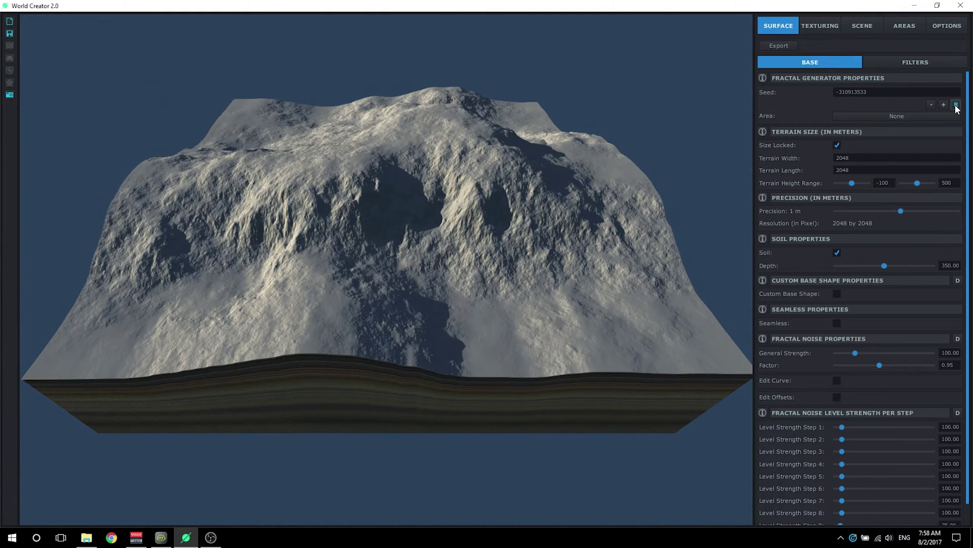
left_click(956, 106)
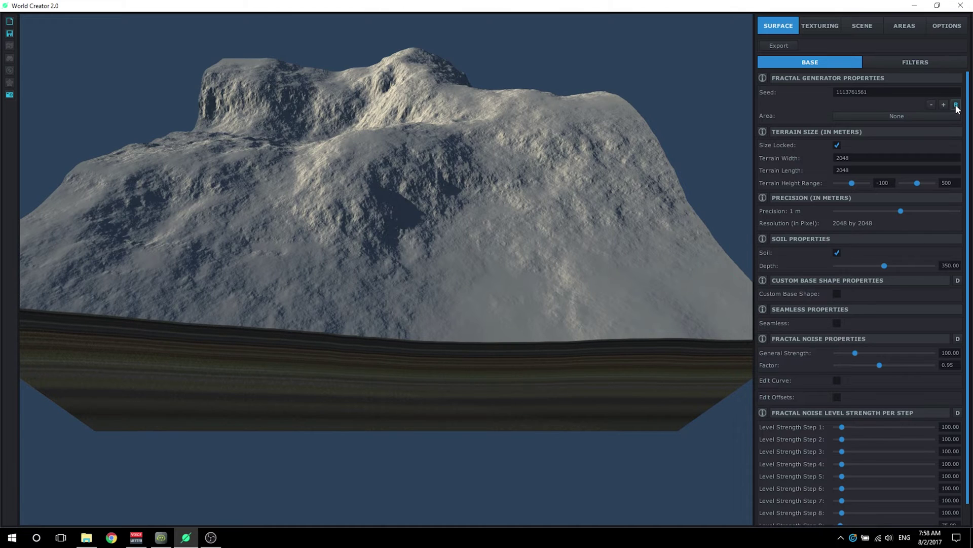
left_click(956, 106)
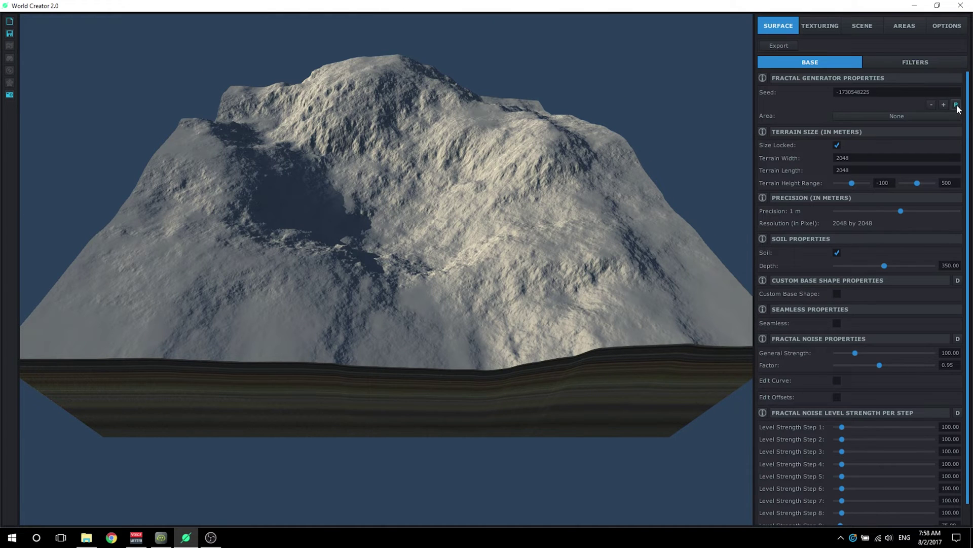
left_click(956, 106)
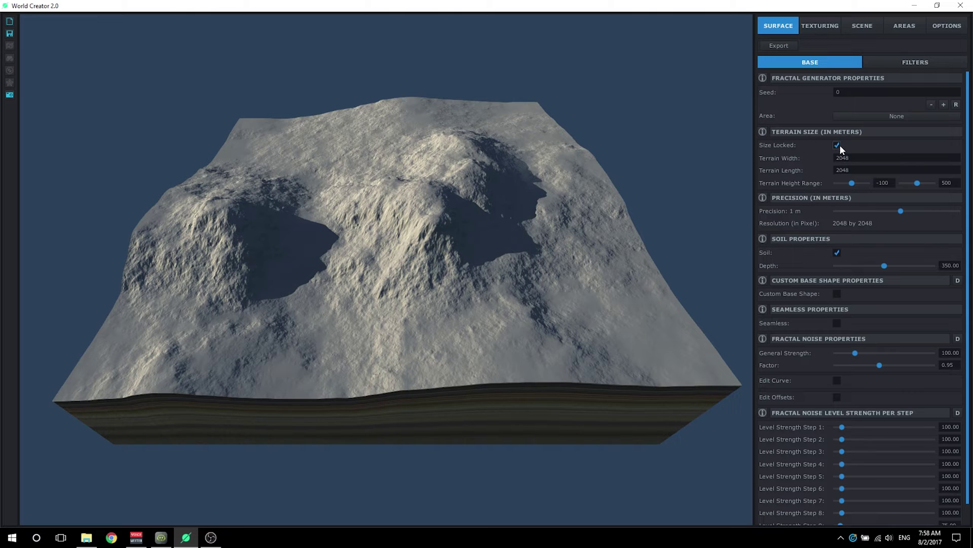
- Unlock the terrain size and set the terrain width to 3067 m
left_click(838, 145)
left_click(857, 157)
type("30")
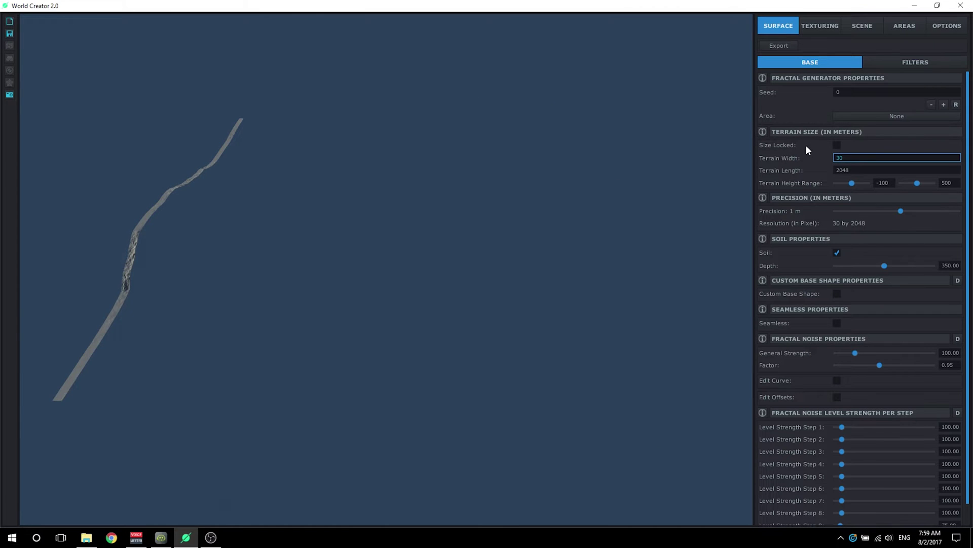
type("67")
left_click(277, 449)
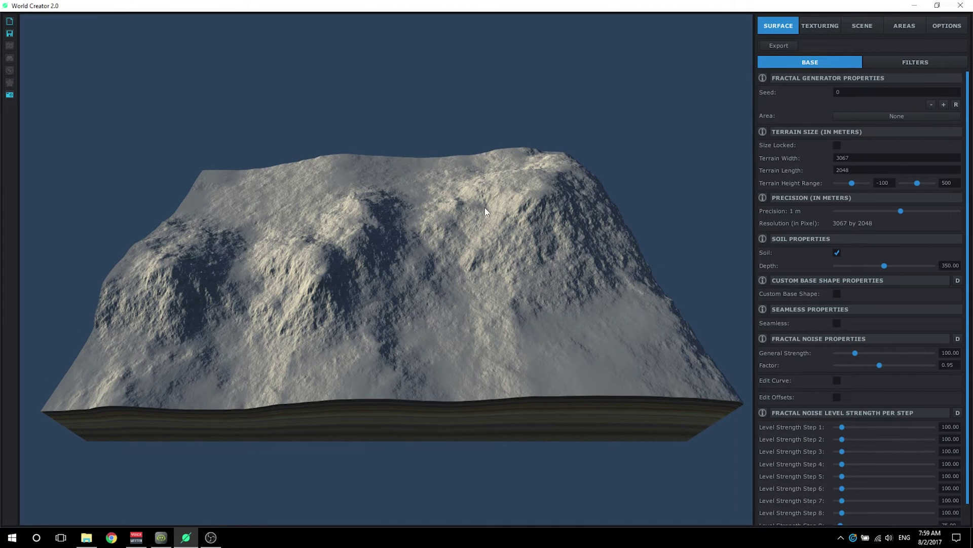
- Set the terrain length to 1234 m, independently of the width
left_click(895, 170)
left_click_drag(850, 173, 796, 174)
type("1234")
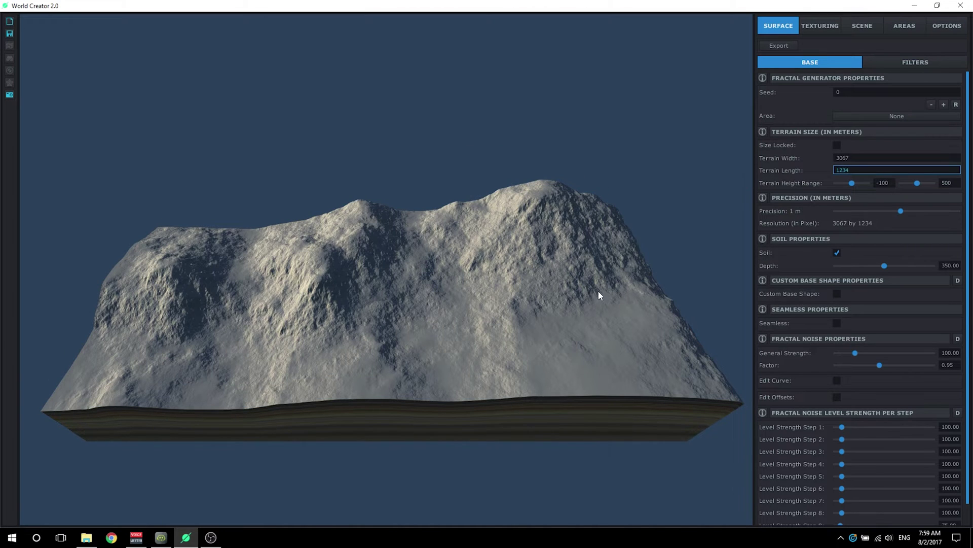
left_click_drag(598, 296, 570, 275)
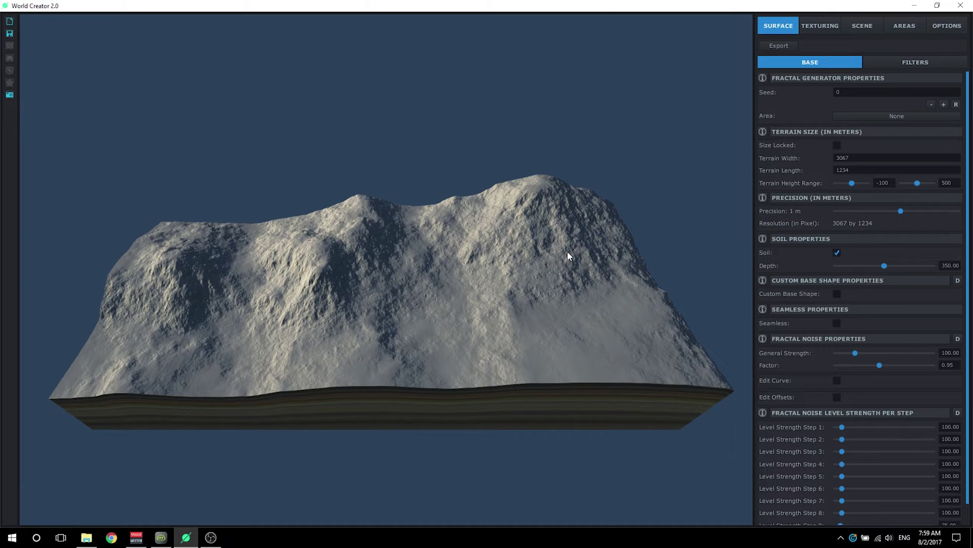
- Set both the terrain width and the terrain length to 2048 m
left_click(858, 160)
type("2048")
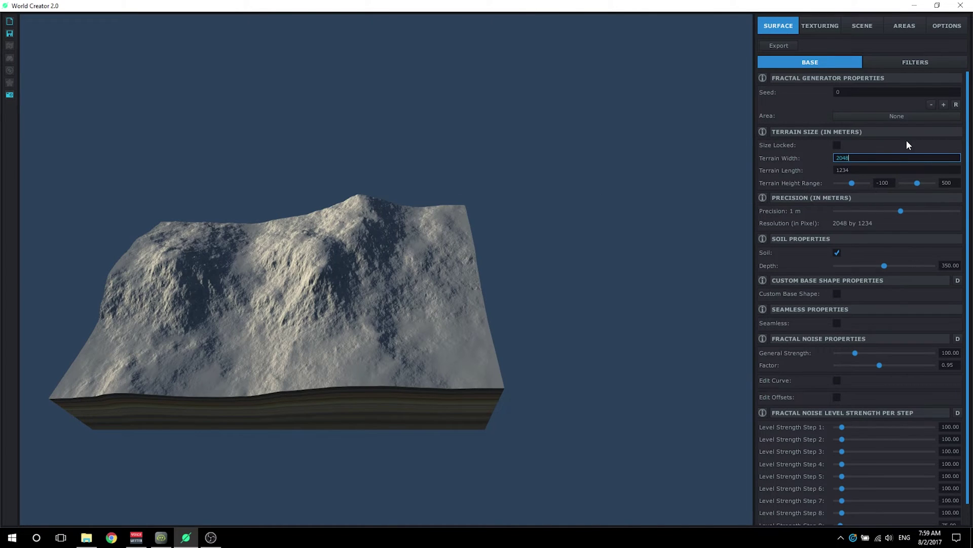
left_click(862, 171)
type("2048")
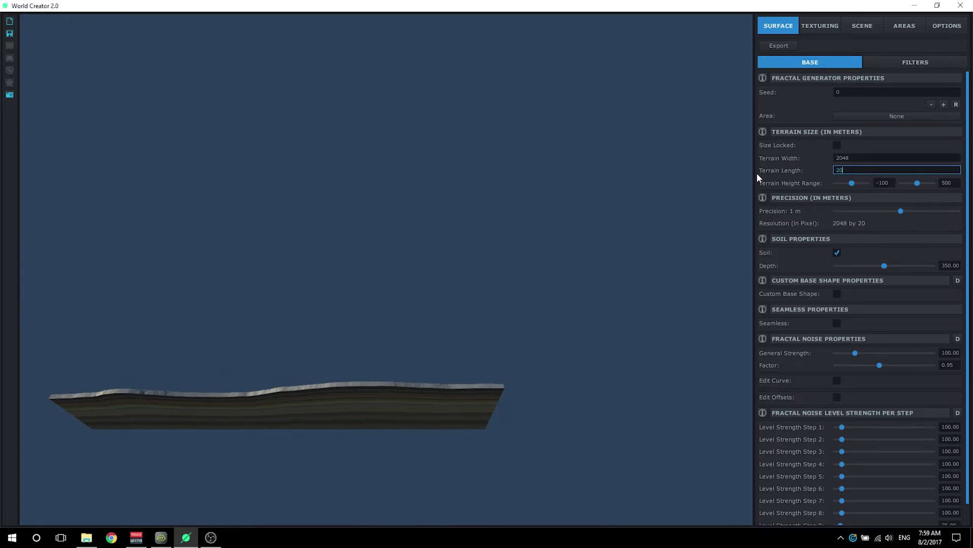
left_click(578, 113)
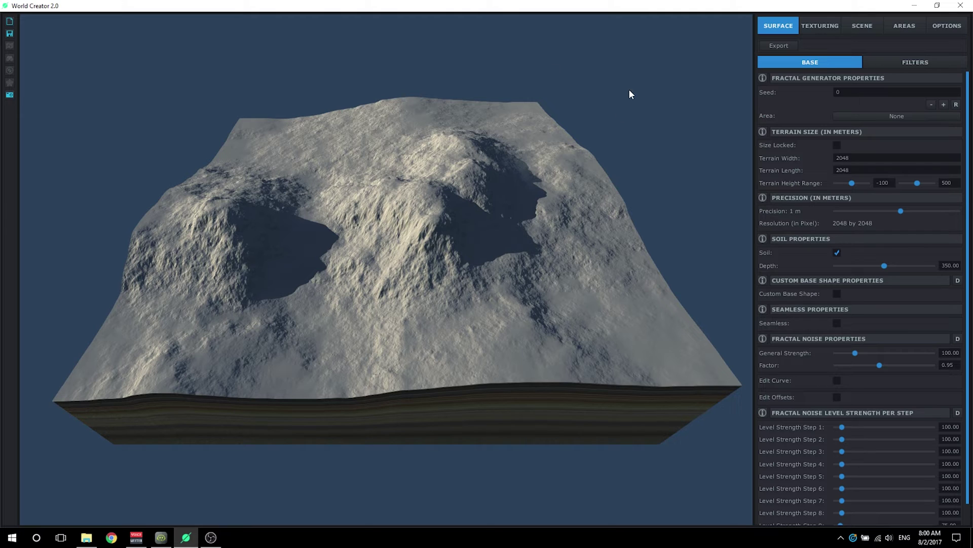
- Lock the terrain size and set the width to 4096 m so the length follows
left_click(836, 145)
left_click(852, 159)
type("4096")
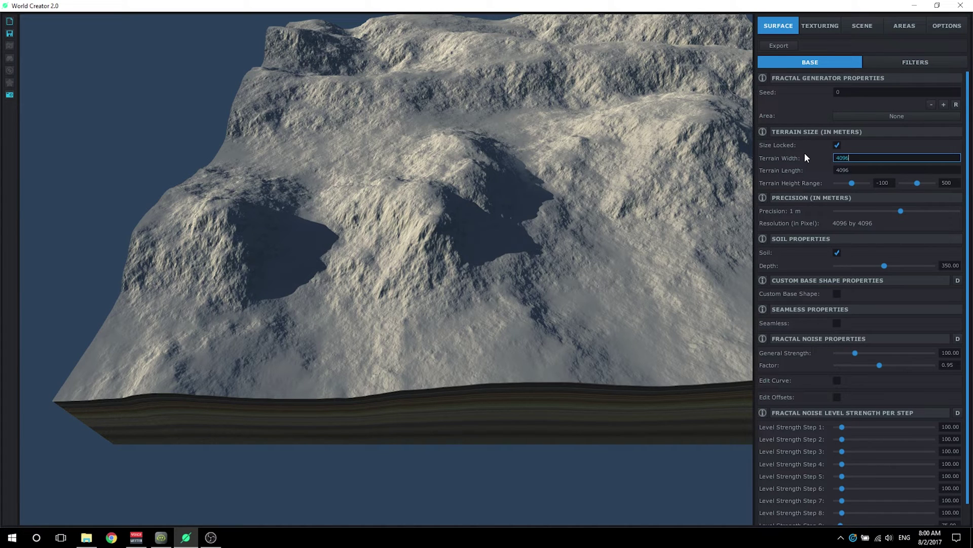
- Return the size-locked terrain to a width of 2048 m
left_click(853, 159)
type("2048")
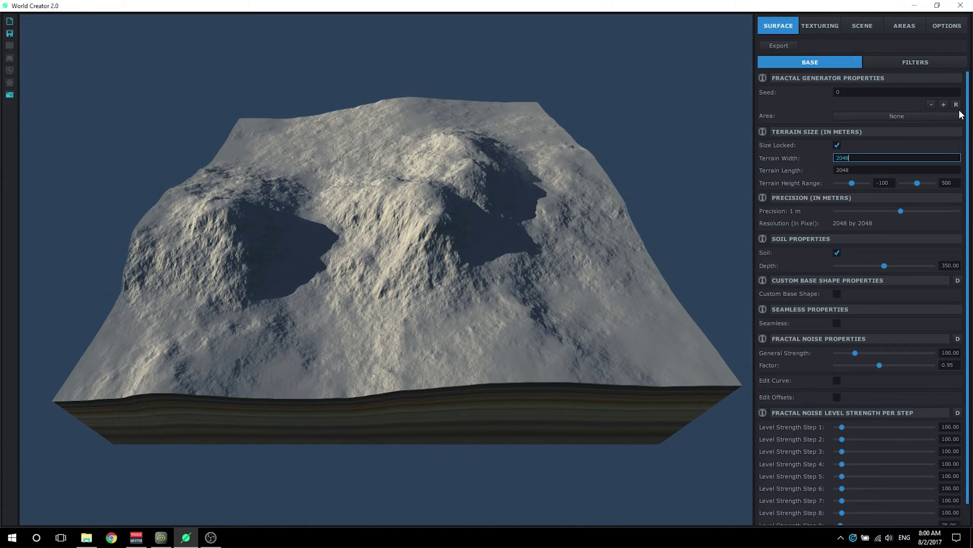
left_click(709, 154)
- Show the terrain info and widen the terrain height range to about -284.9 m minimum and 774.35 m maximum
left_click(9, 58)
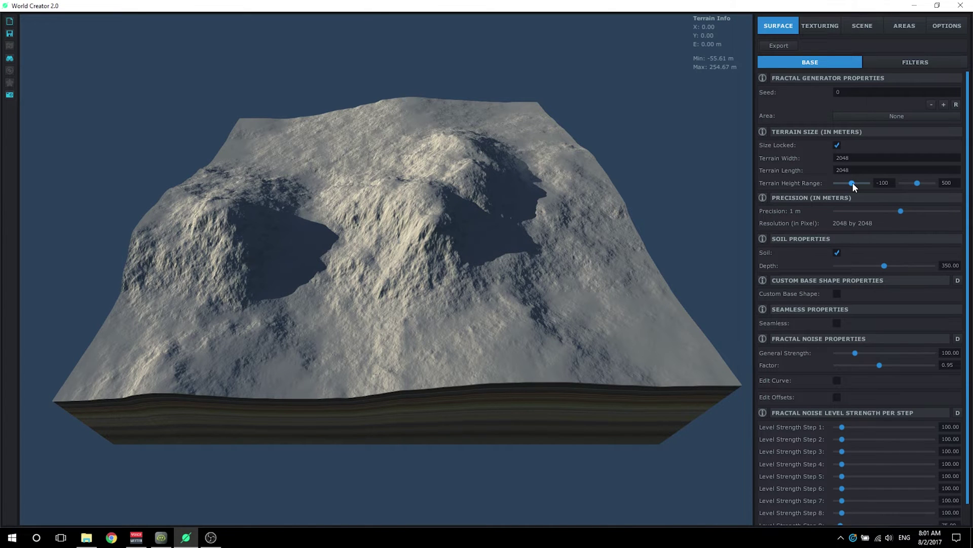
left_click_drag(852, 182, 792, 186)
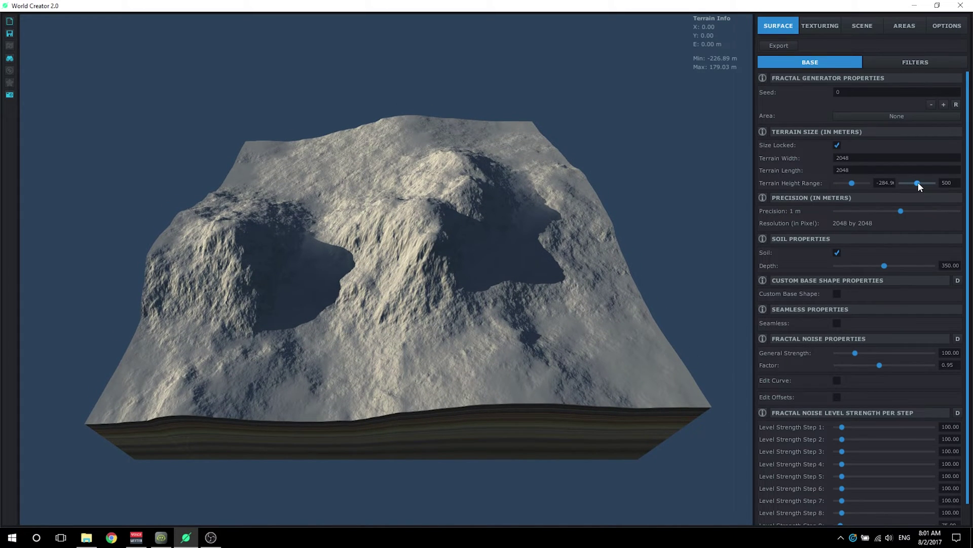
left_click_drag(918, 182, 972, 188)
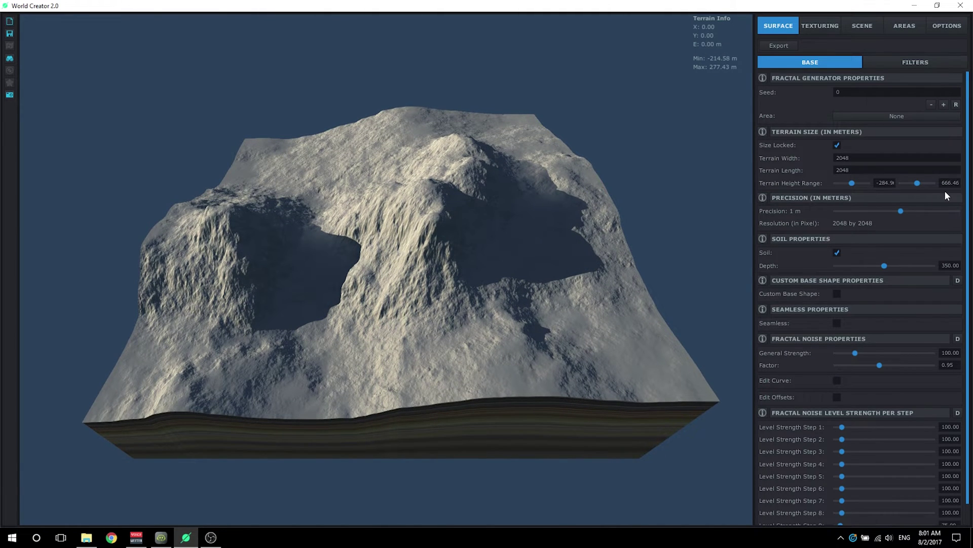
left_click_drag(919, 183, 943, 184)
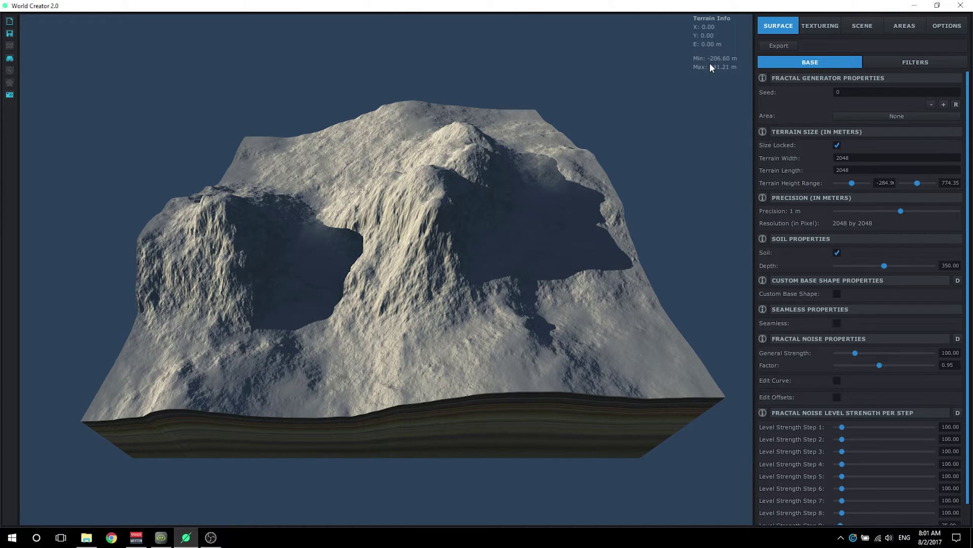
left_click(873, 184)
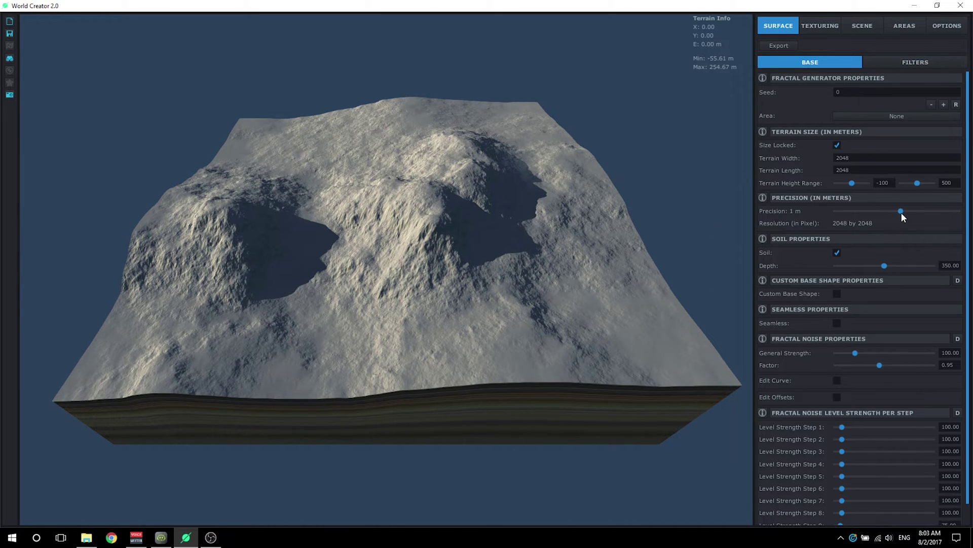
- Try a finer terrain precision and return it to 1 m
left_click_drag(902, 211, 908, 211)
left_click_drag(904, 209, 903, 209)
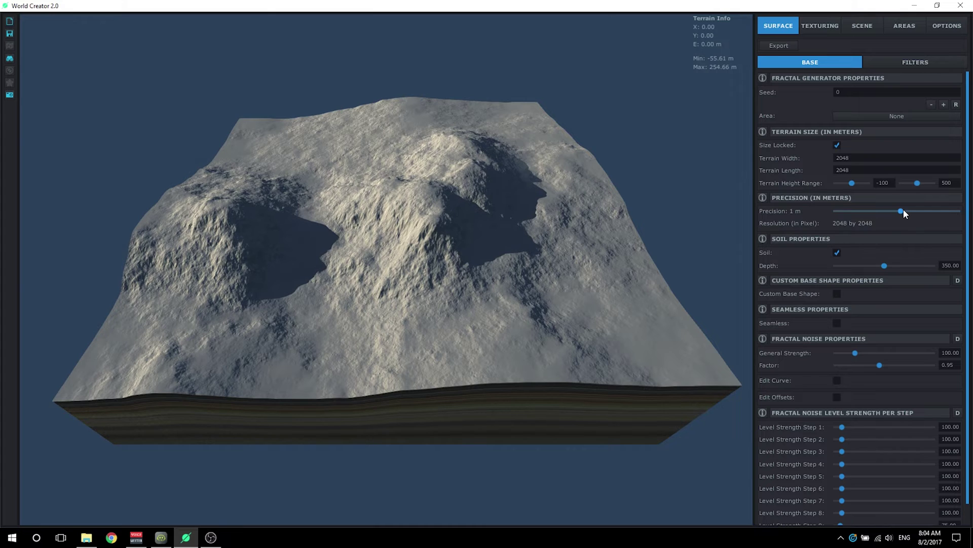
- Turn on the wireframe display and examine the terrain mesh density up close at 1 m precision
left_click(10, 81)
scroll(344, 330, "up", 3)
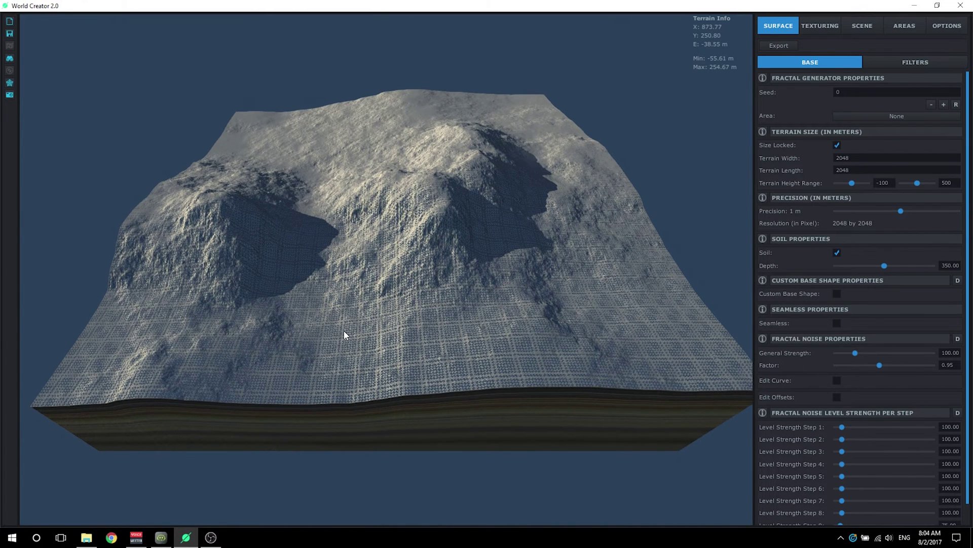
scroll(437, 377, "up", 6)
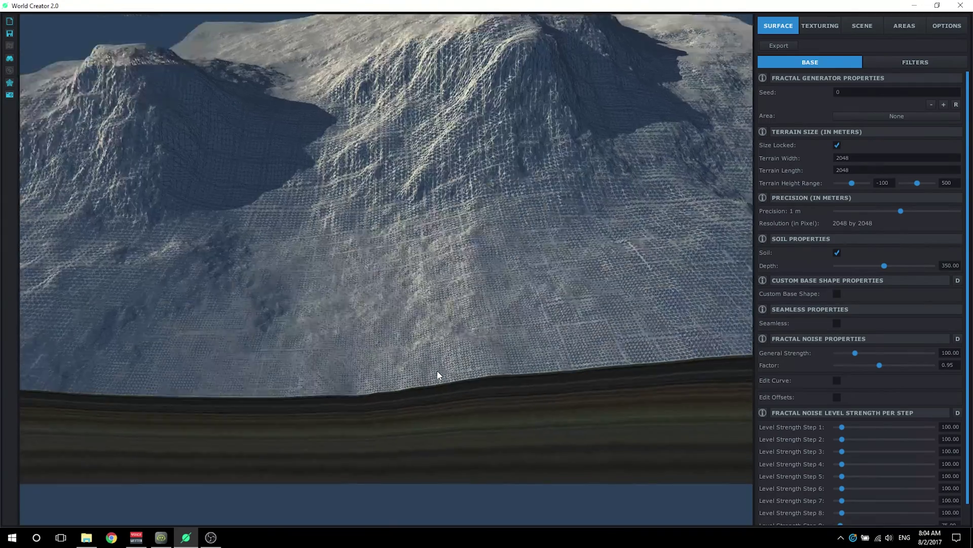
scroll(438, 379, "up", 5)
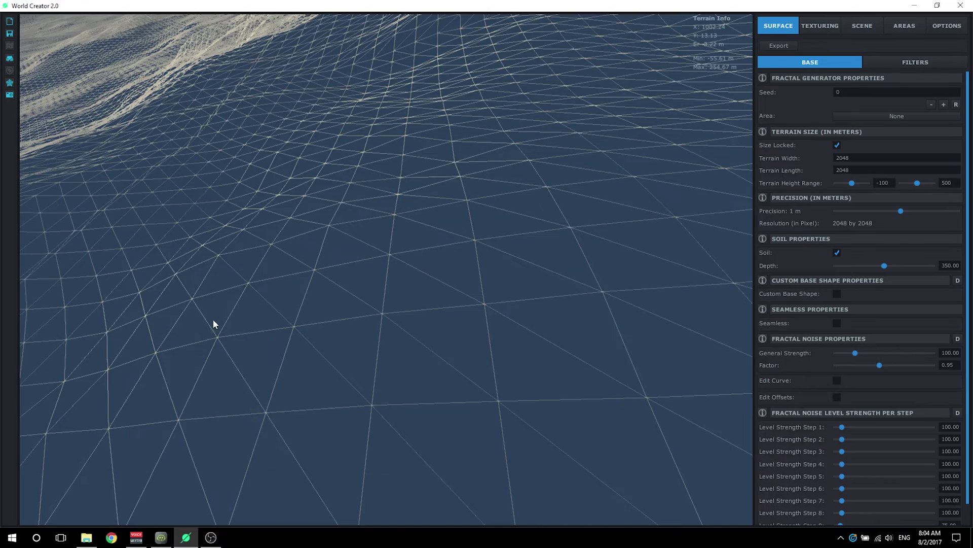
key("w")
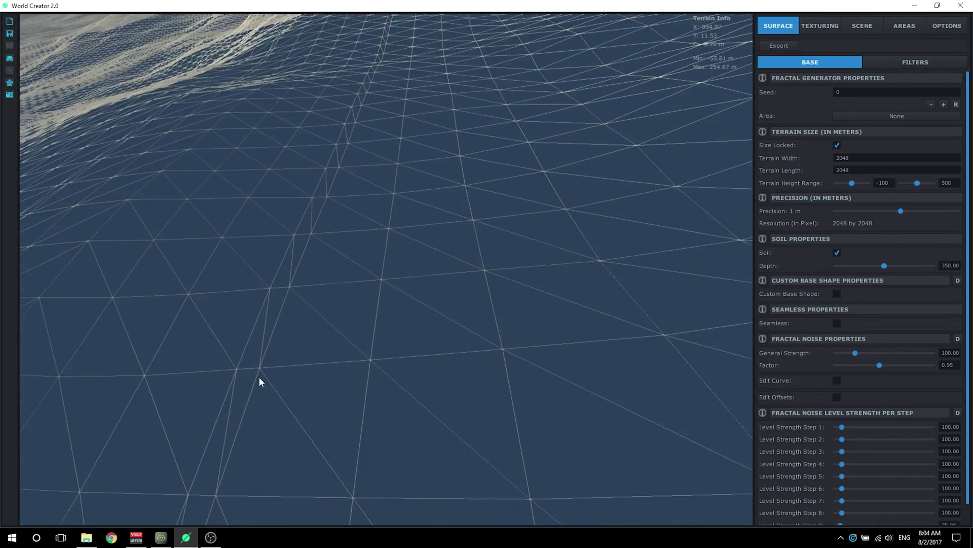
right_click_drag(260, 381, 434, 308)
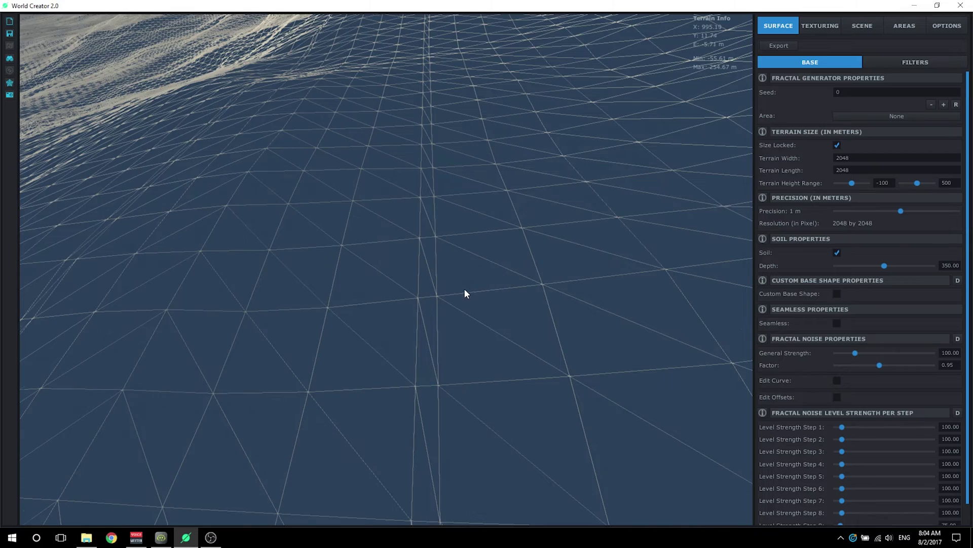
right_click_drag(464, 288, 543, 232)
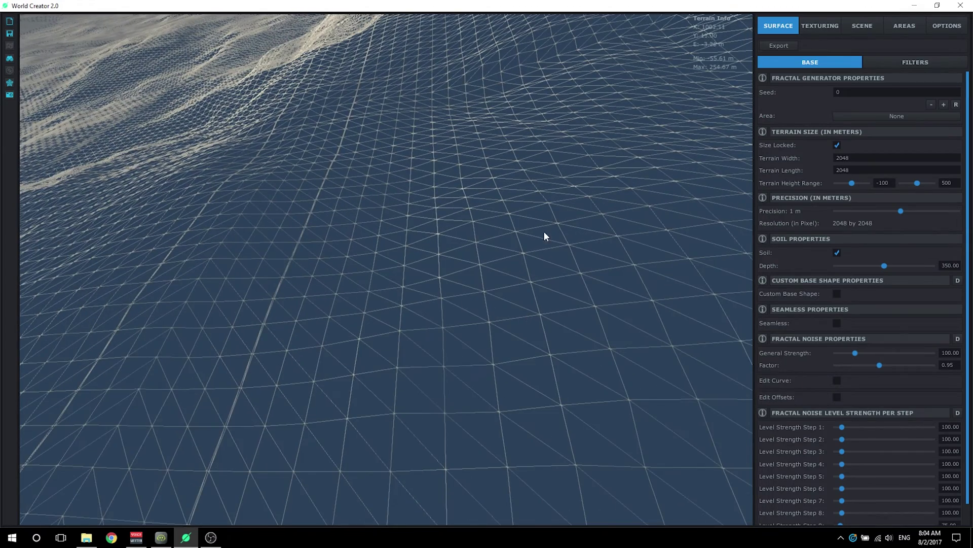
right_click_drag(660, 387, 735, 274)
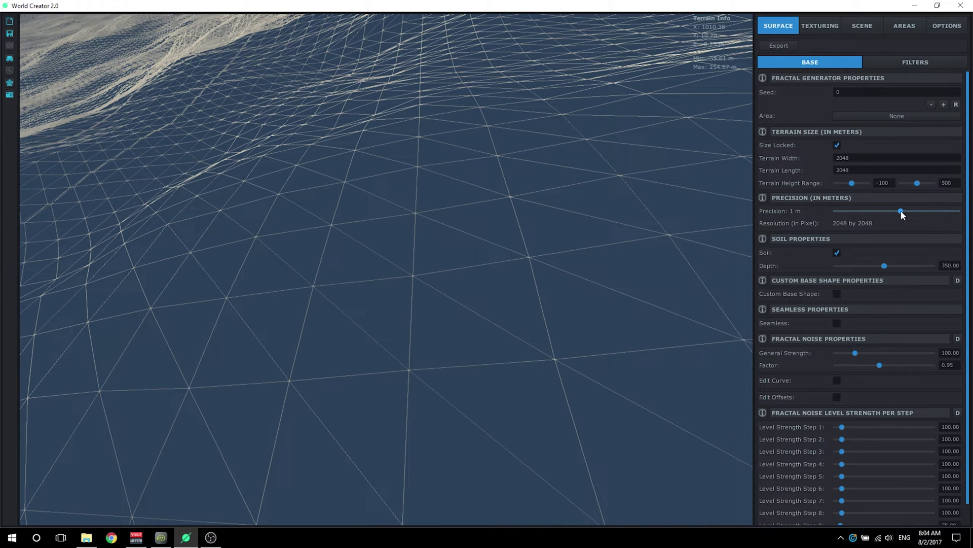
- Refine the terrain precision to 1/2 m and further to 1/4 m, comparing the mesh density
left_click_drag(902, 211, 911, 211)
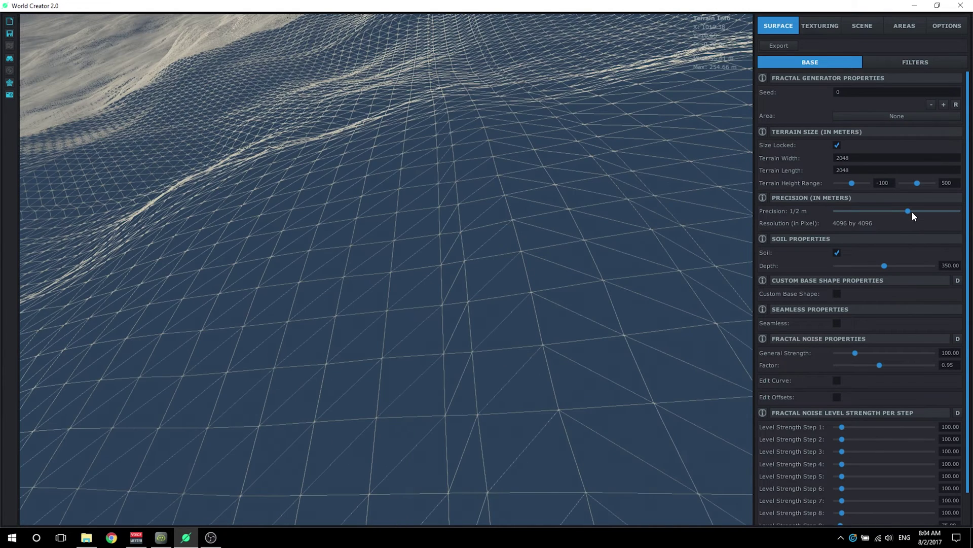
right_click_drag(660, 318, 469, 362)
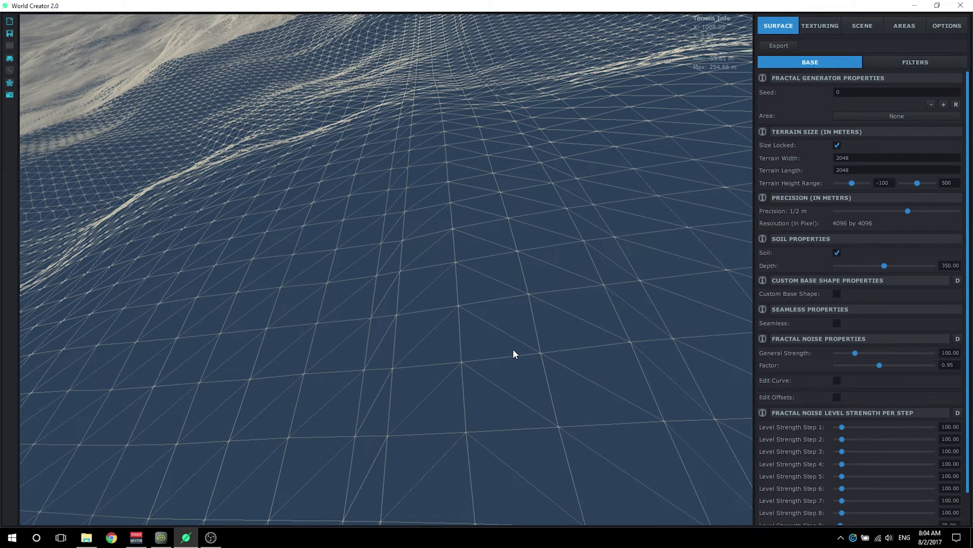
left_click_drag(908, 211, 909, 209)
left_click_drag(920, 210, 918, 212)
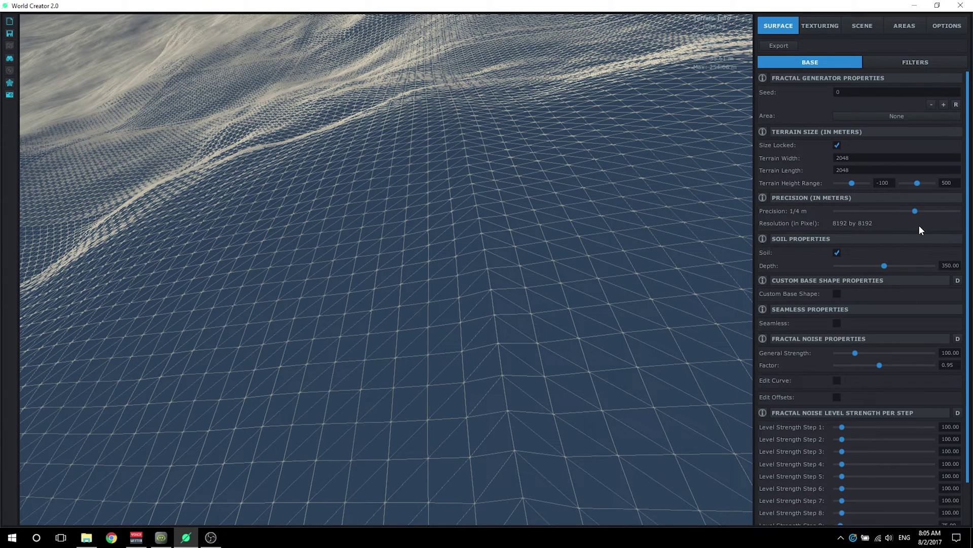
- Set the terrain precision back to 1 m and turn off the wireframe display
left_click_drag(916, 211, 900, 210)
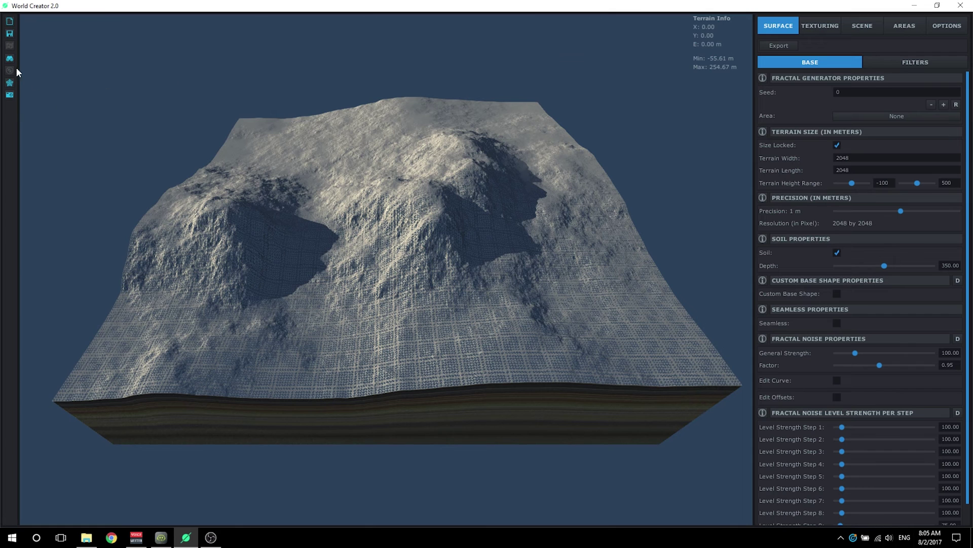
left_click(10, 83)
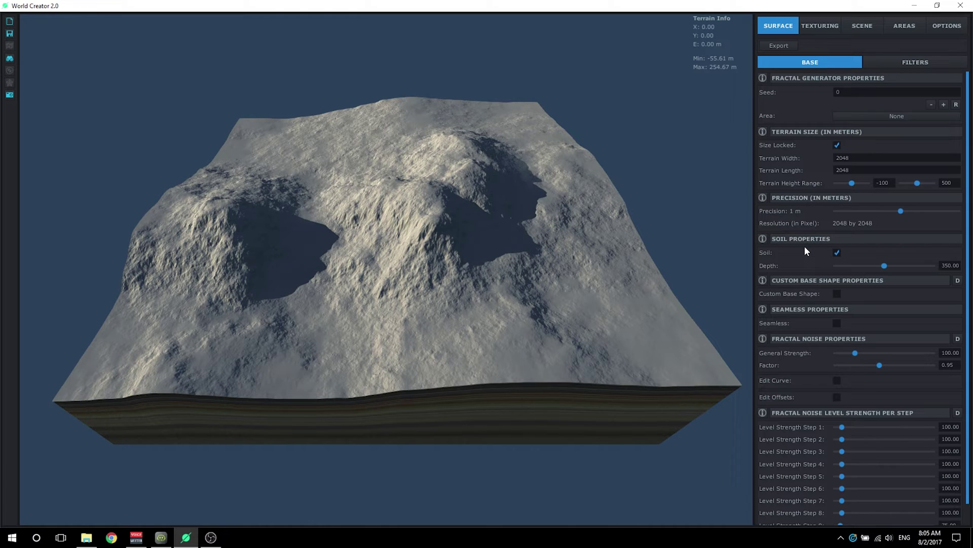
- Turn off the terrain's soil, examine the terrain without it from several angles, and turn the soil back on
left_click(836, 252)
left_click_drag(659, 342, 577, 339)
scroll(577, 338, "down", 10)
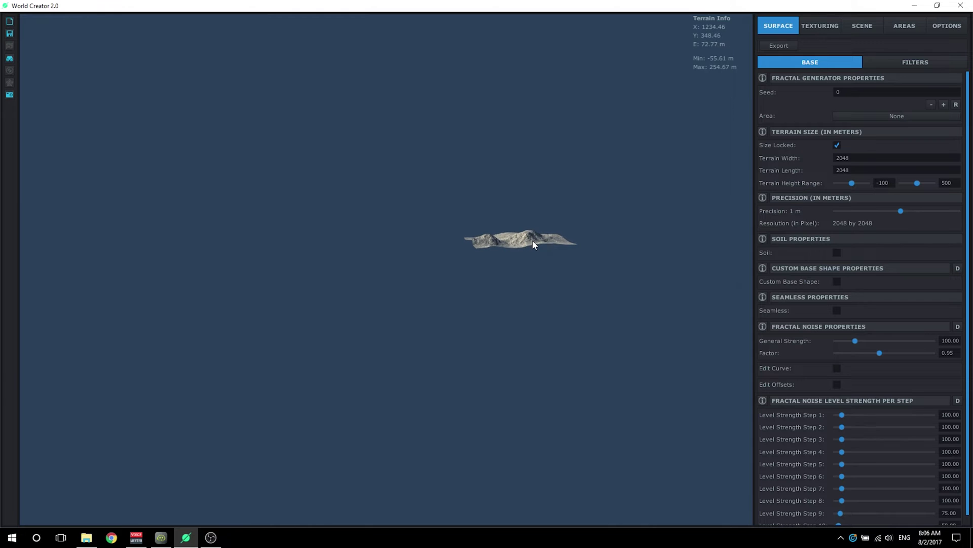
left_click_drag(532, 240, 546, 328)
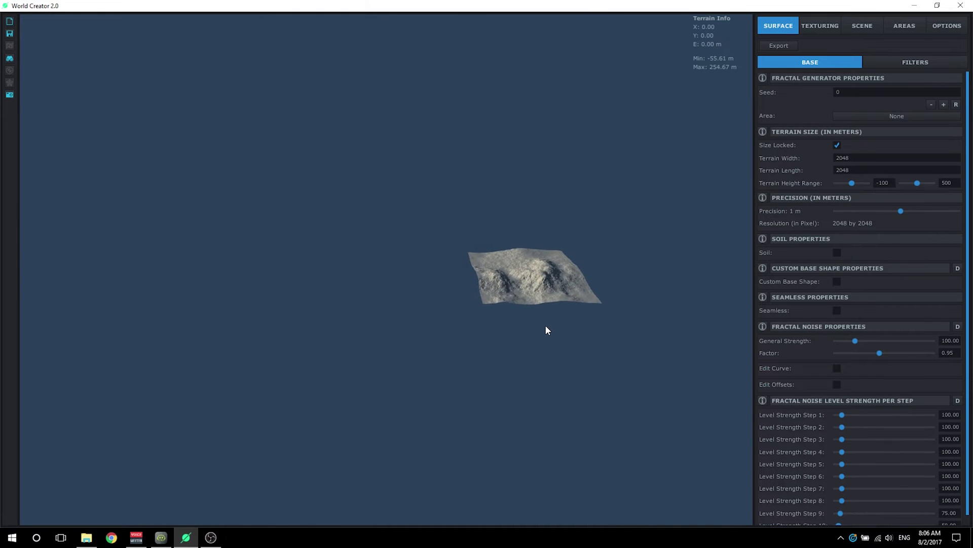
scroll(545, 329, "up", 8)
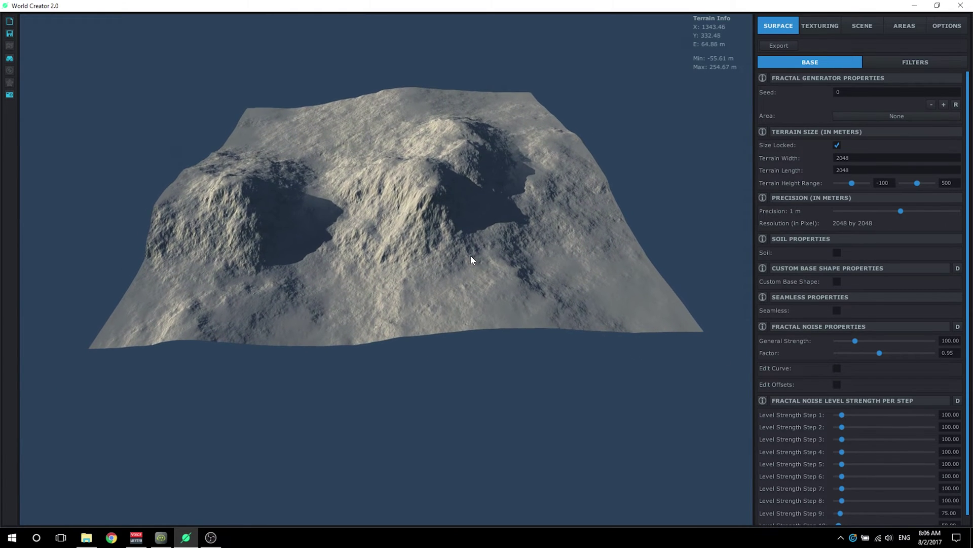
left_click_drag(473, 291, 461, 368)
scroll(461, 373, "up", 10)
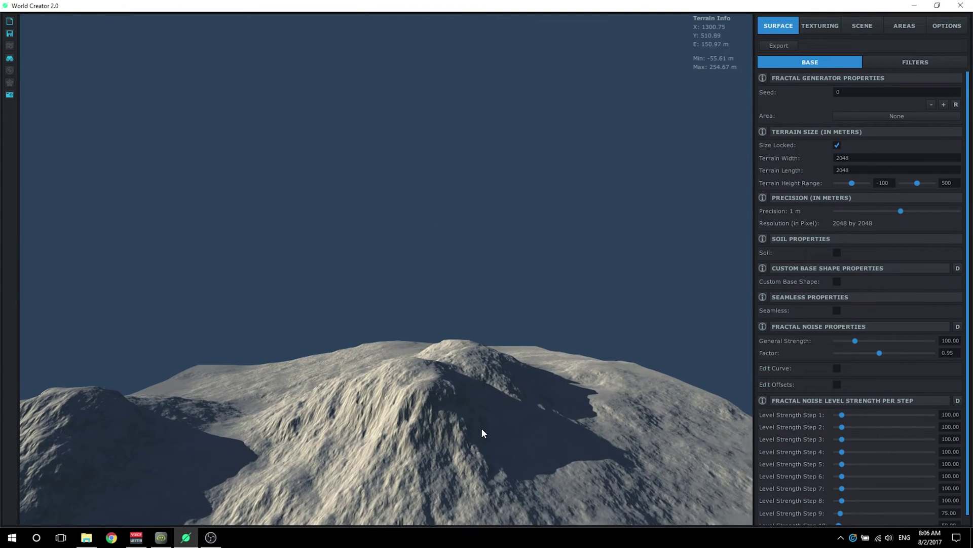
scroll(492, 413, "down", 10)
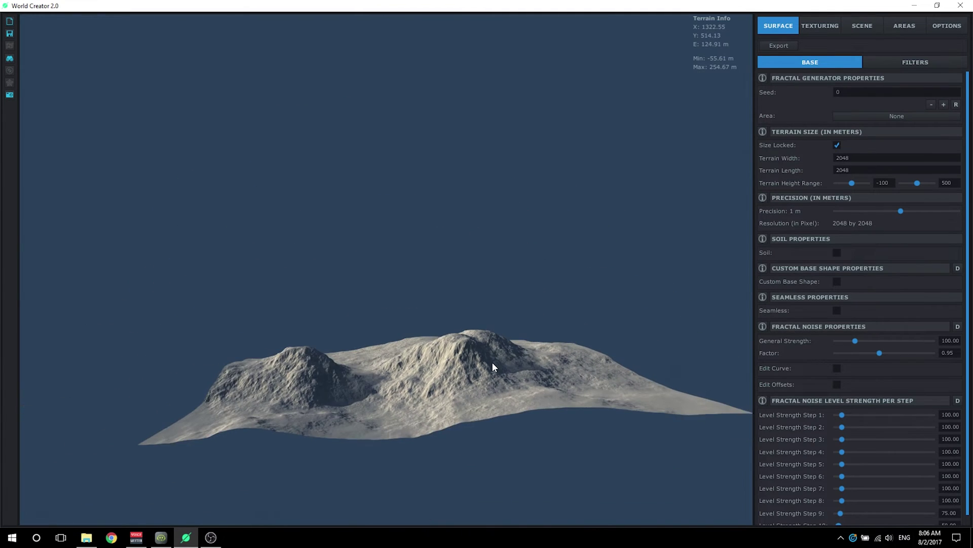
left_click(838, 252)
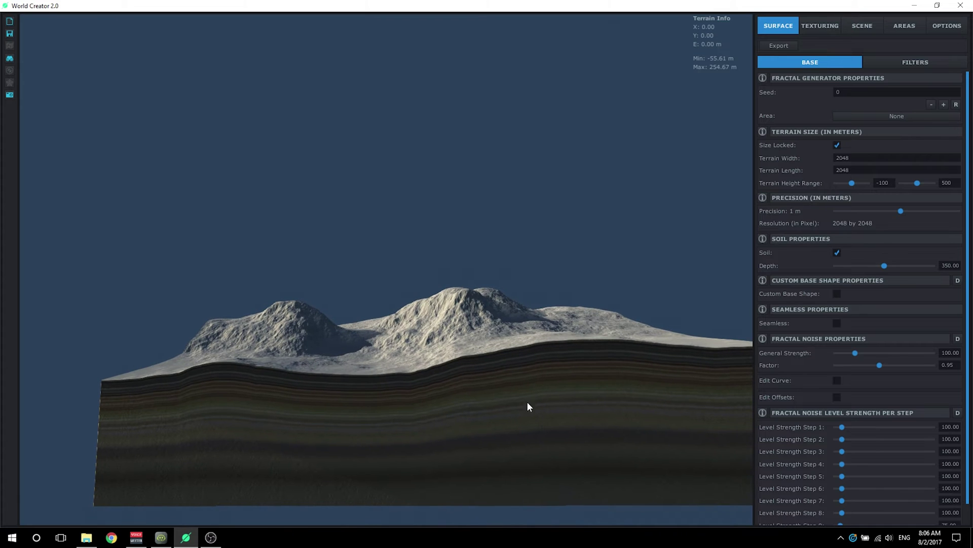
left_click_drag(394, 446, 586, 315)
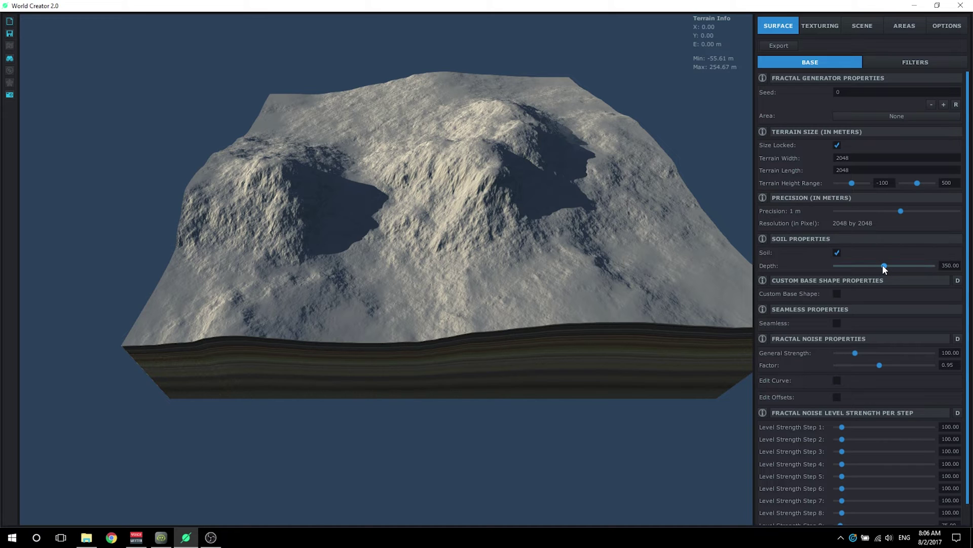
- Set the soil depth to 1.00 and inspect the height profile along the terrain's cut edges
left_click(947, 265)
type("1")
key("Return")
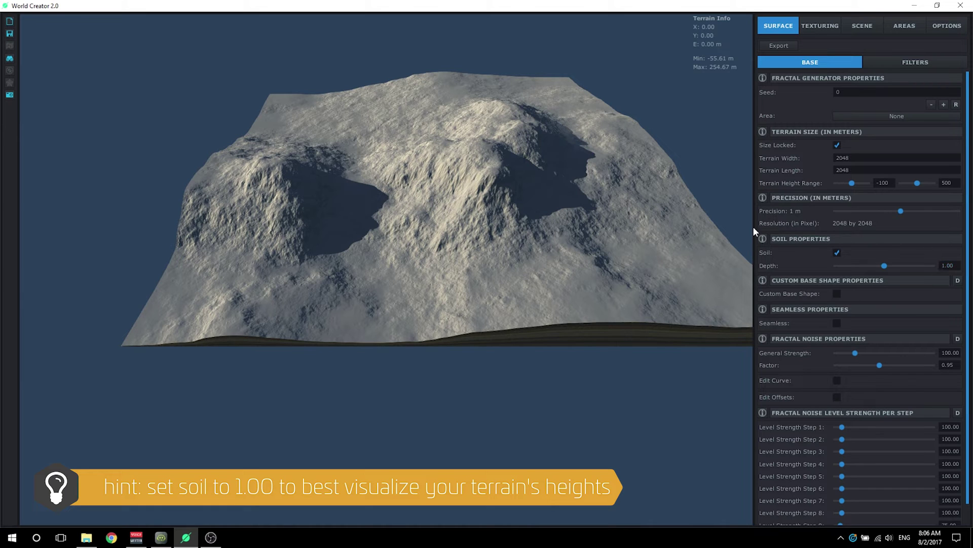
scroll(498, 245, "up", 4)
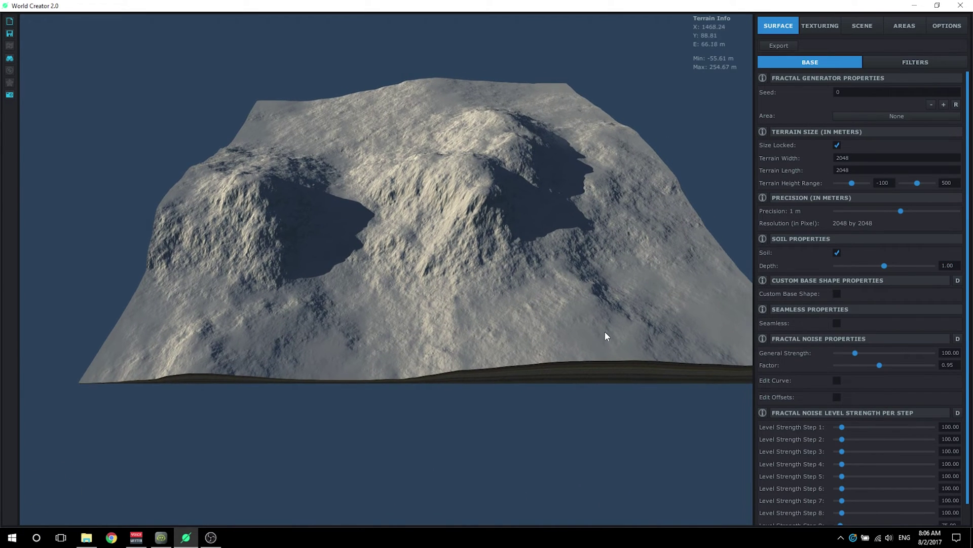
scroll(677, 299, "up", 1)
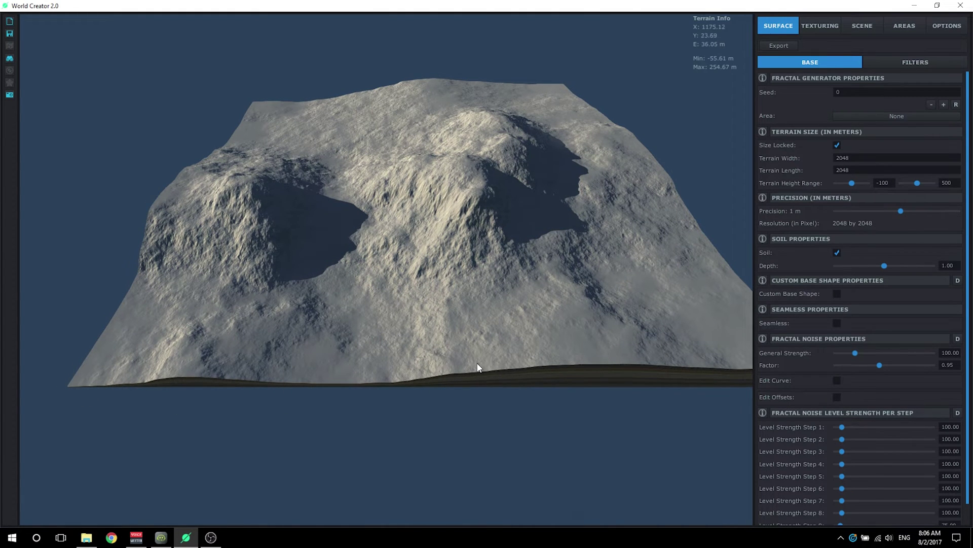
middle_click_drag(478, 365, 453, 361)
left_click_drag(577, 366, 428, 311)
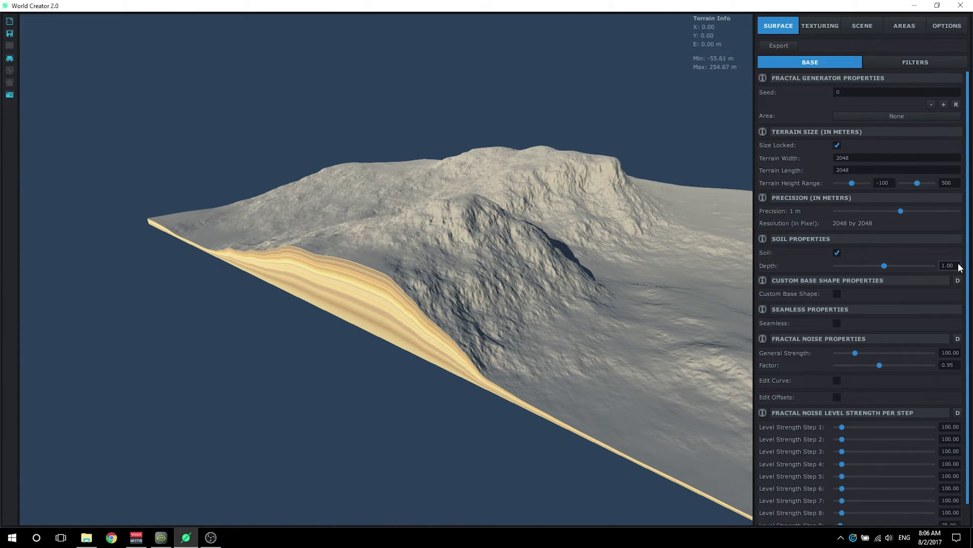
left_click_drag(616, 301, 478, 217)
scroll(600, 305, "down", 5)
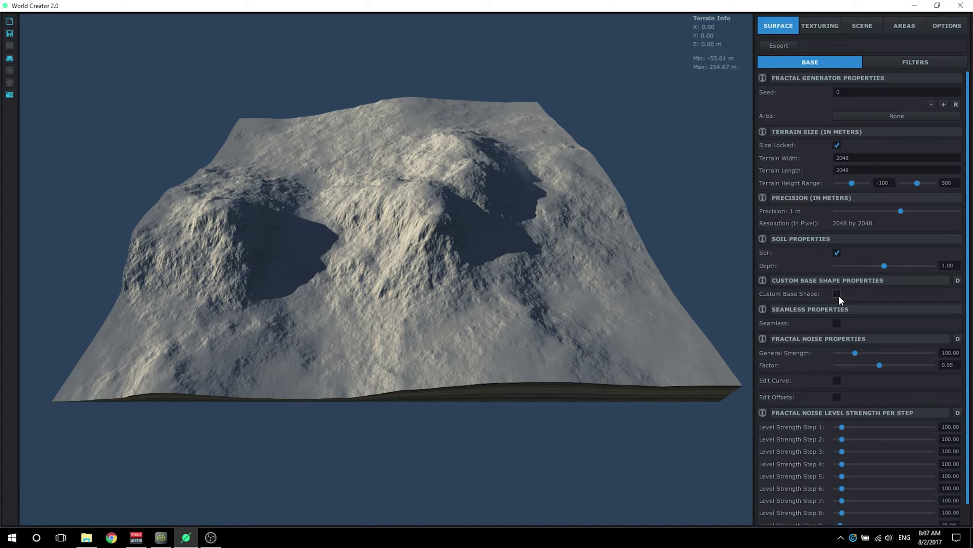
- Enable the custom base shape and start editing it
left_click(838, 294)
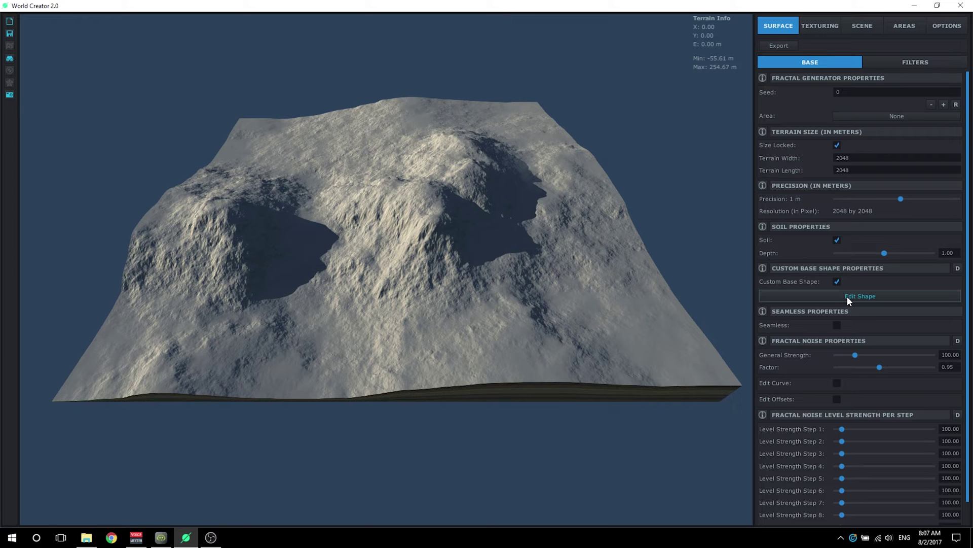
left_click(850, 299)
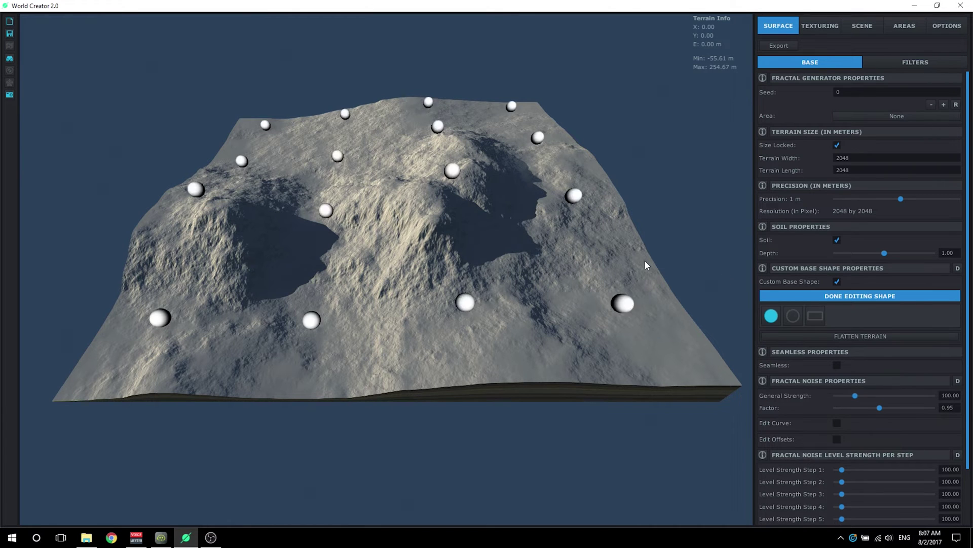
scroll(596, 291, "up", 2)
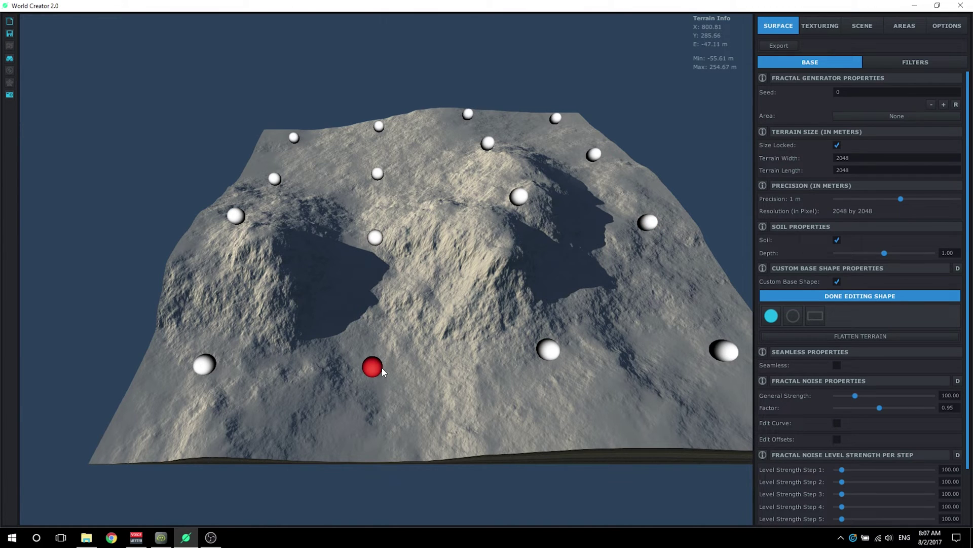
- Lower two control points along the terrain's front row and slightly raise the one at the main peak
mouse_move(379, 370)
left_mouse_down()
mouse_move(376, 340)
mouse_move(379, 385)
left_mouse_up()
mouse_move(547, 354)
left_mouse_down()
mouse_move(557, 330)
mouse_move(541, 363)
left_mouse_up()
left_click_drag(518, 207, 516, 203)
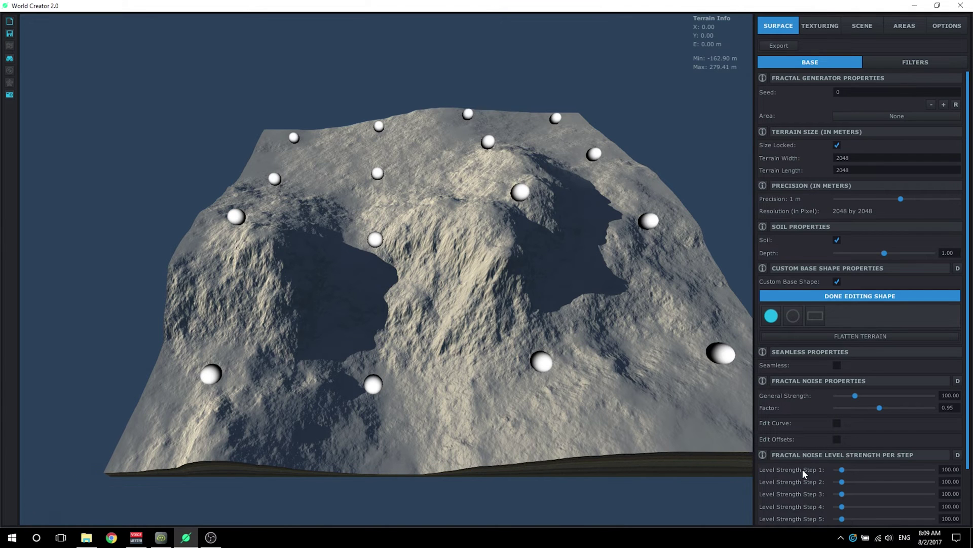
- Set Level Strength Steps 1 and 2 to 0 and pull one central control point up into a tall peak
left_click_drag(843, 470, 832, 469)
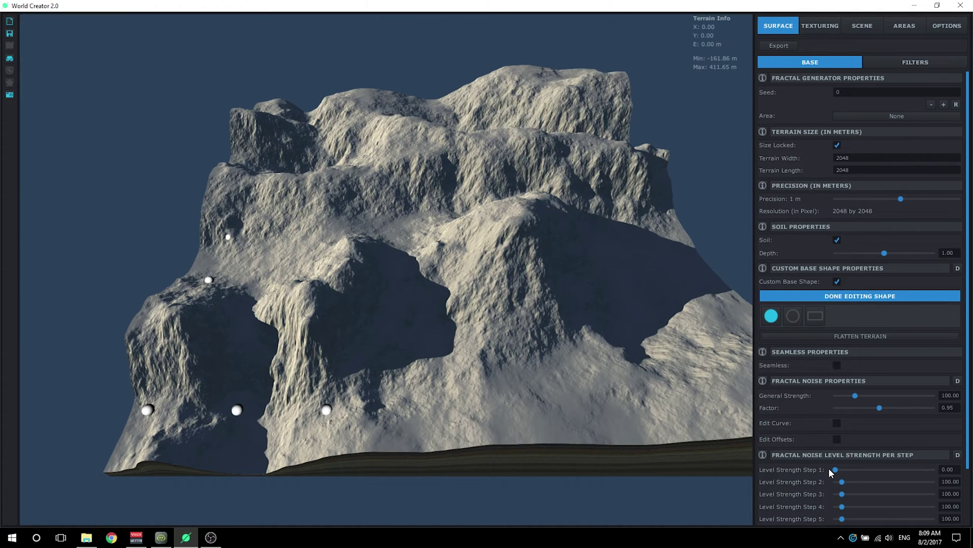
scroll(663, 329, "up", 1)
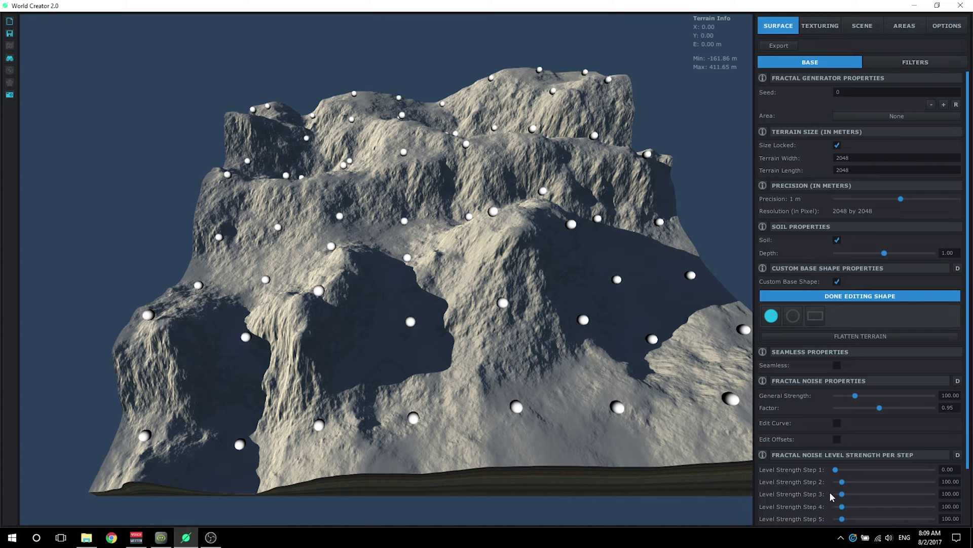
left_click_drag(842, 481, 824, 481)
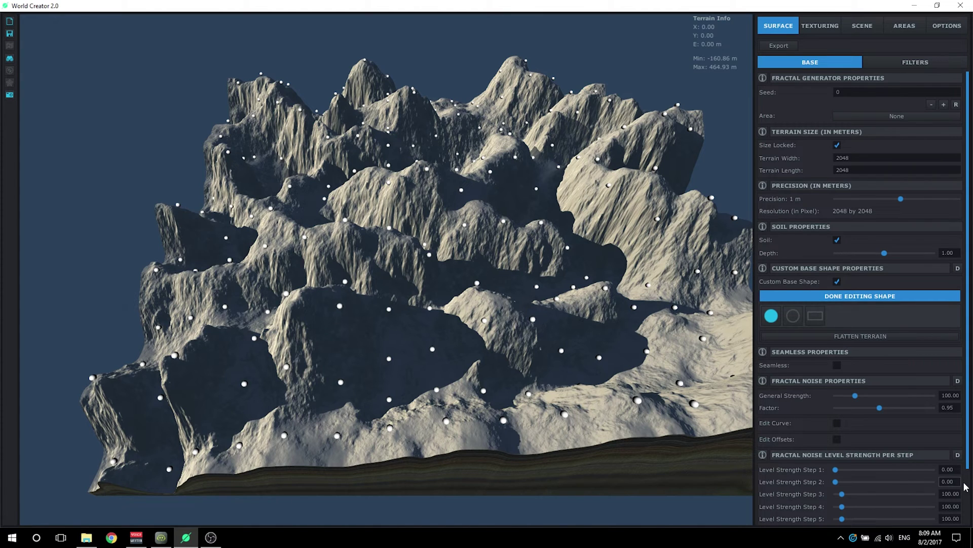
left_click(949, 481)
left_click_drag(532, 320, 608, 116)
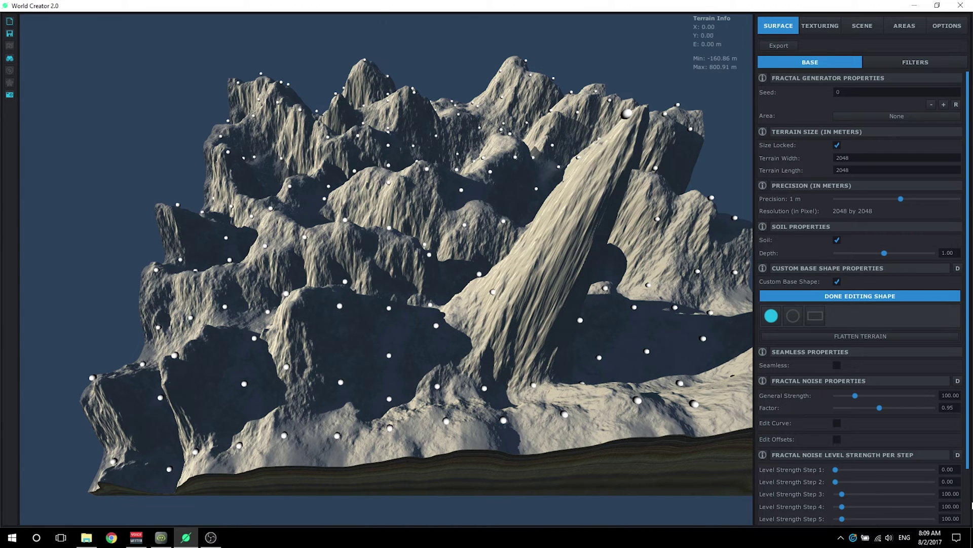
- Set Level Strength Steps 2 and 1 back to 100
left_click(949, 481)
type("100")
key("Return")
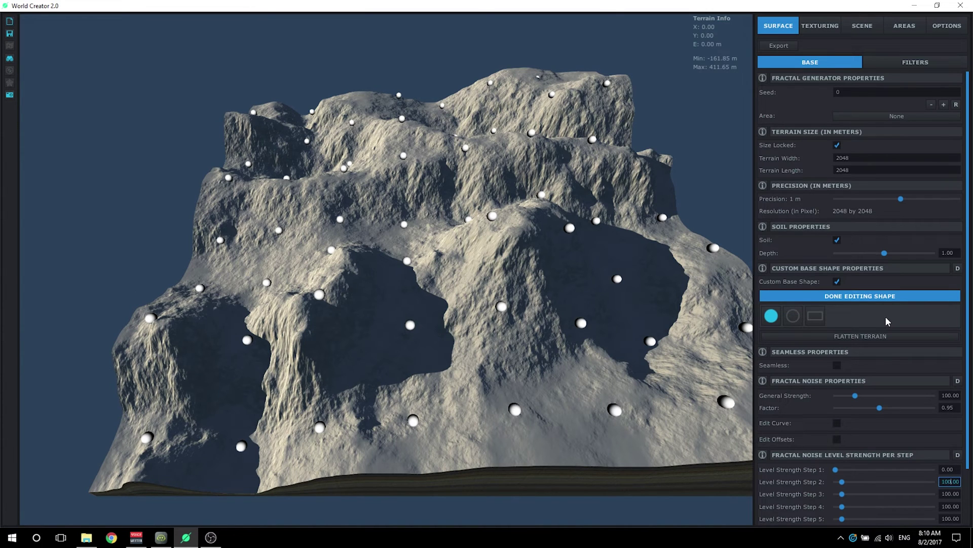
left_click(939, 469)
type("100")
key("Return")
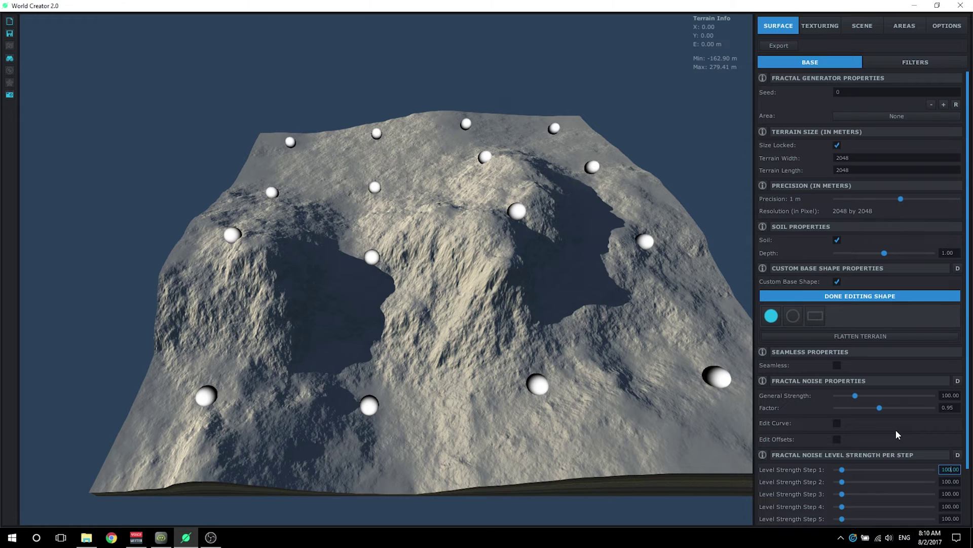
scroll(667, 348, "up", 2)
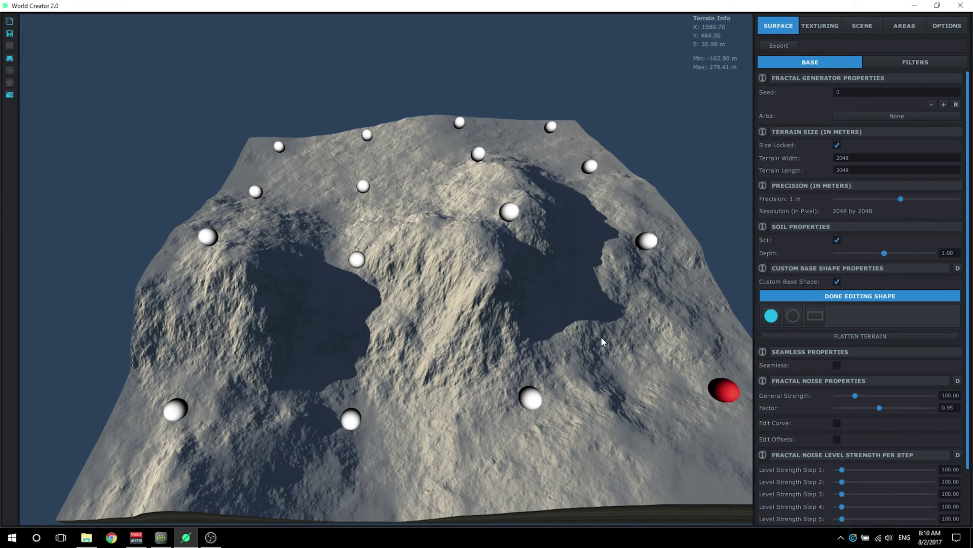
right_click_drag(601, 336, 393, 313)
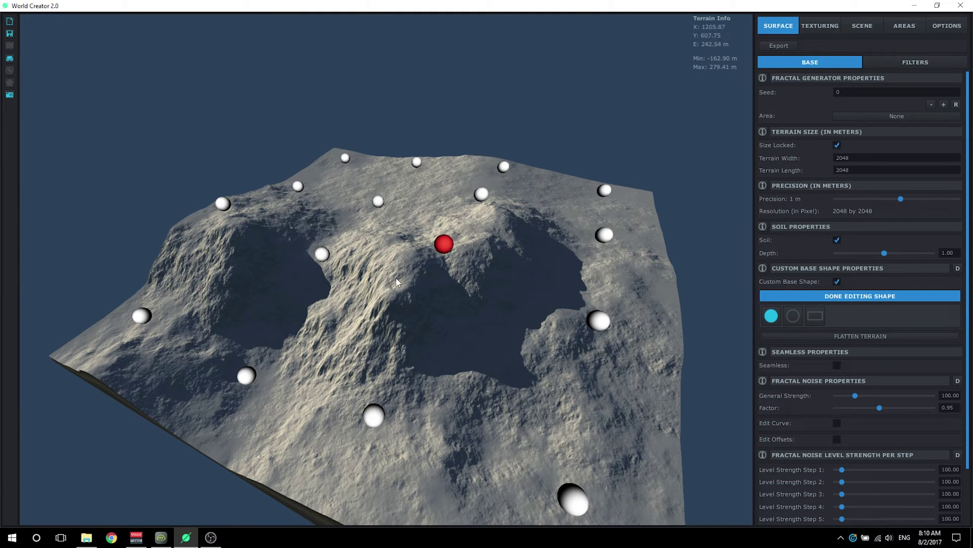
right_click_drag(388, 313, 464, 334)
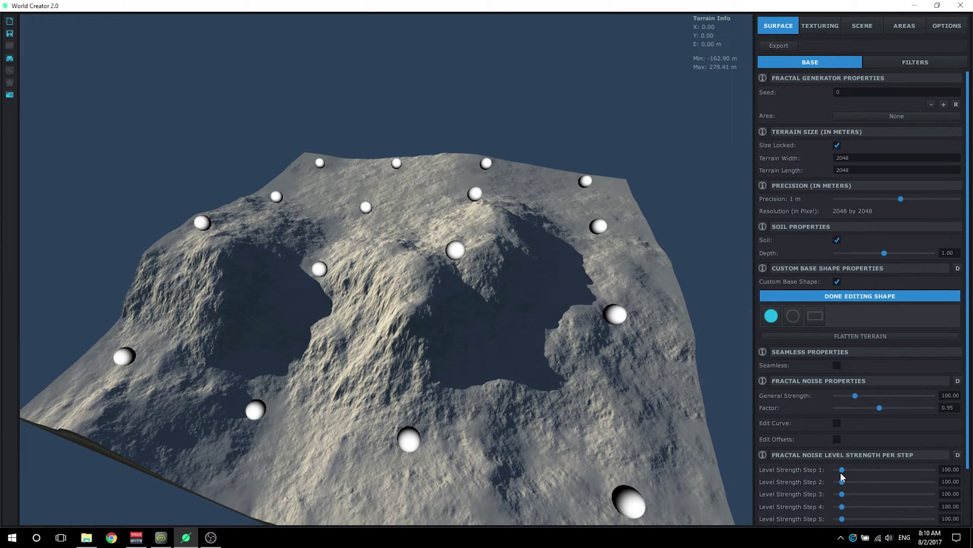
scroll(747, 306, "down", 3)
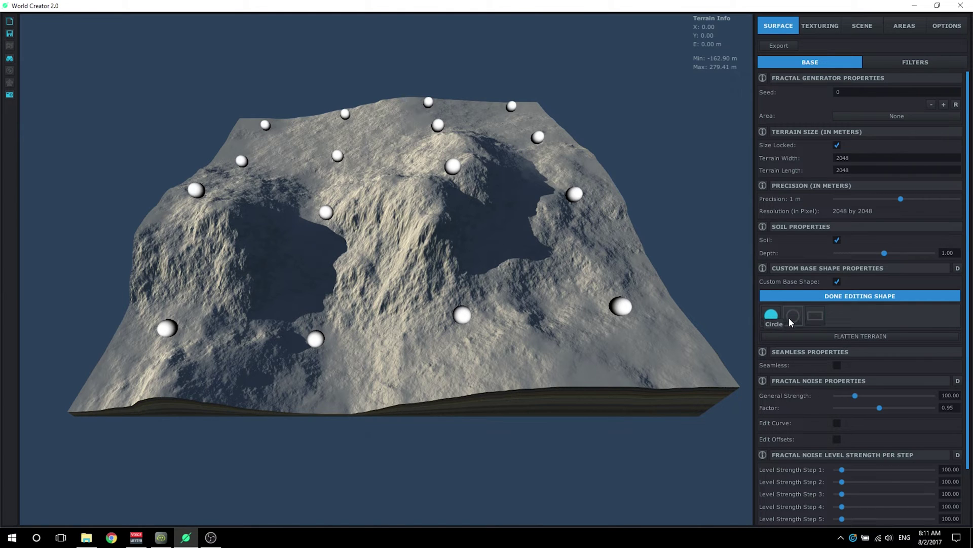
- Switch shape editing to the Circle selection and flatten the whole terrain, accepting the loss of previous edits
left_click(789, 318)
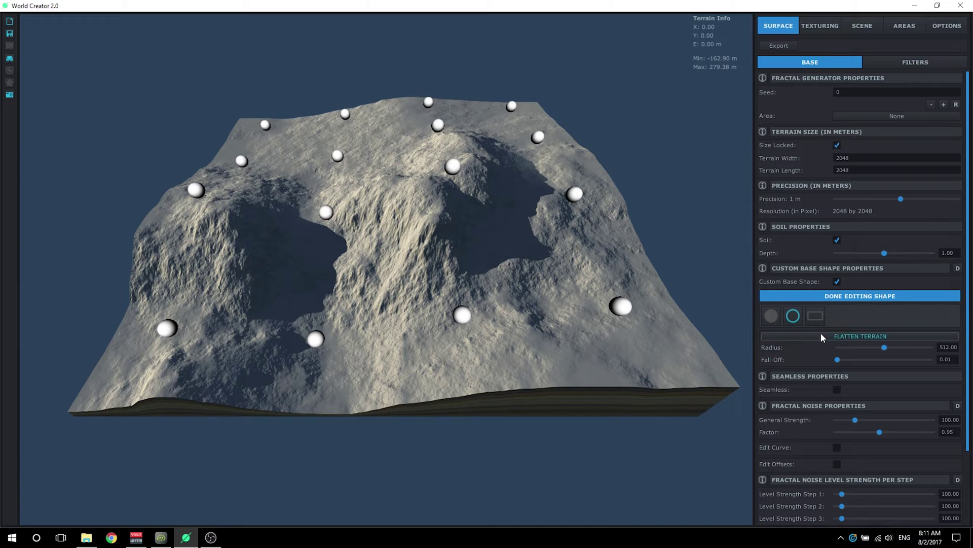
left_click(836, 338)
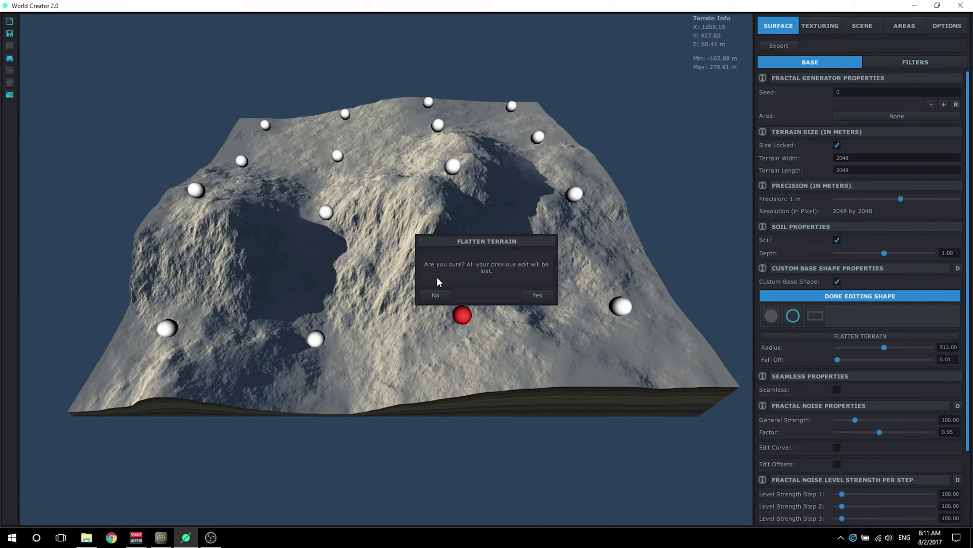
left_click(536, 295)
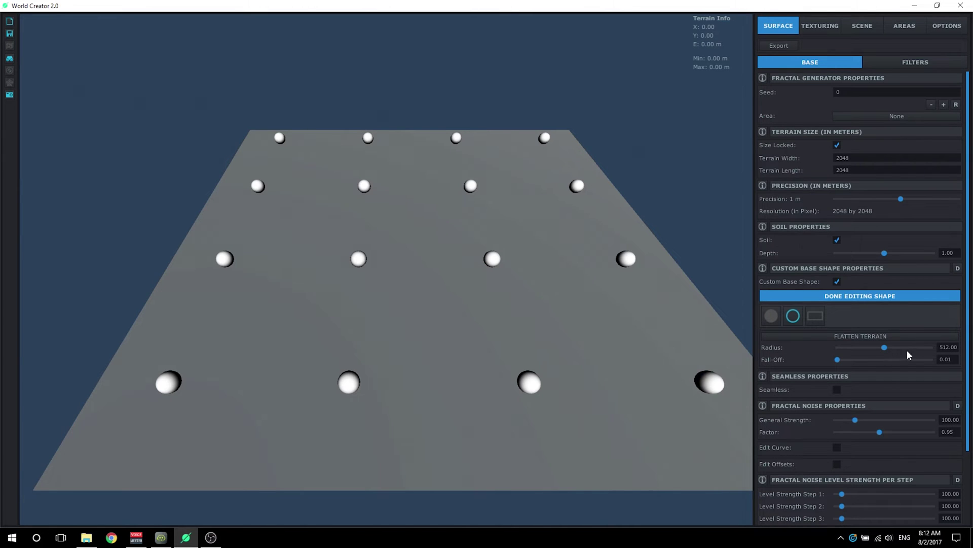
- Try different radii for the circle selection and set the radius to 1024
left_click_drag(885, 350, 843, 352)
left_click_drag(785, 347, 492, 257)
left_click_drag(884, 347, 940, 350)
left_click(882, 348)
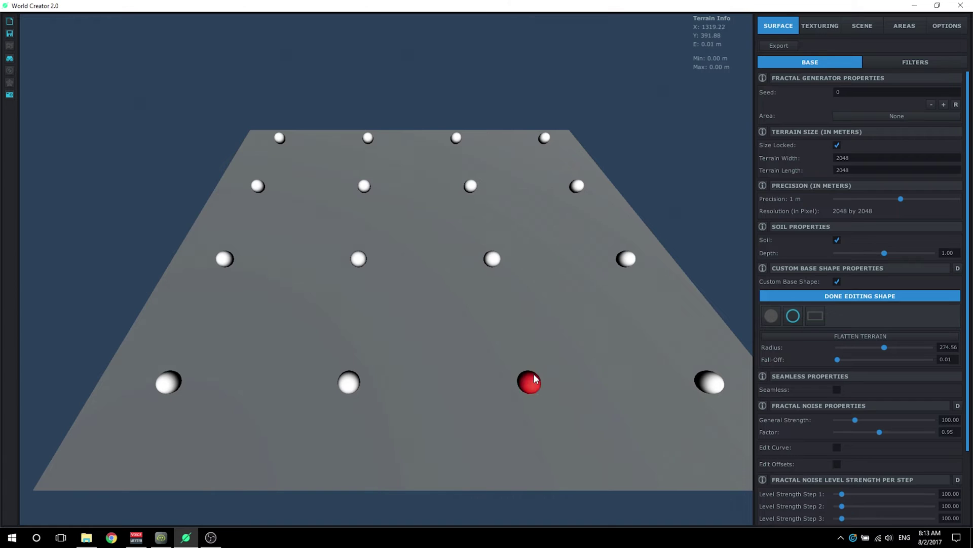
left_click(941, 350)
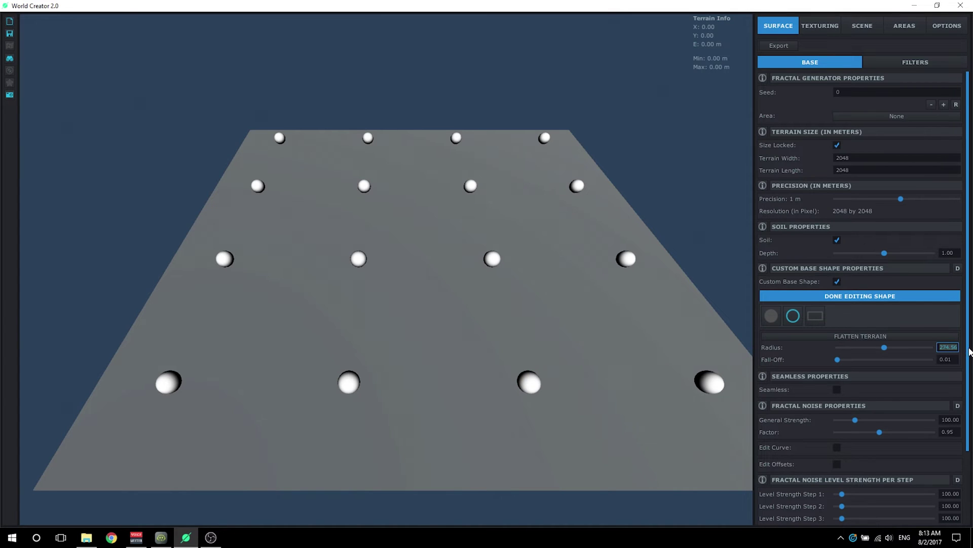
type("1024")
key("Return")
- Set the circle selection's fall-off to about 0.74 and lower the control points around the terrain's centre with it
left_click(955, 363)
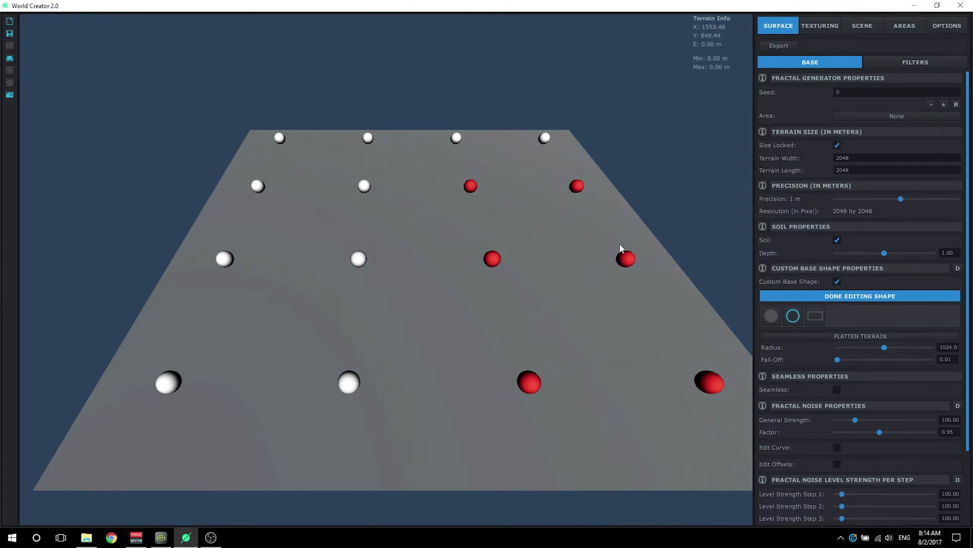
left_click_drag(837, 359, 885, 366)
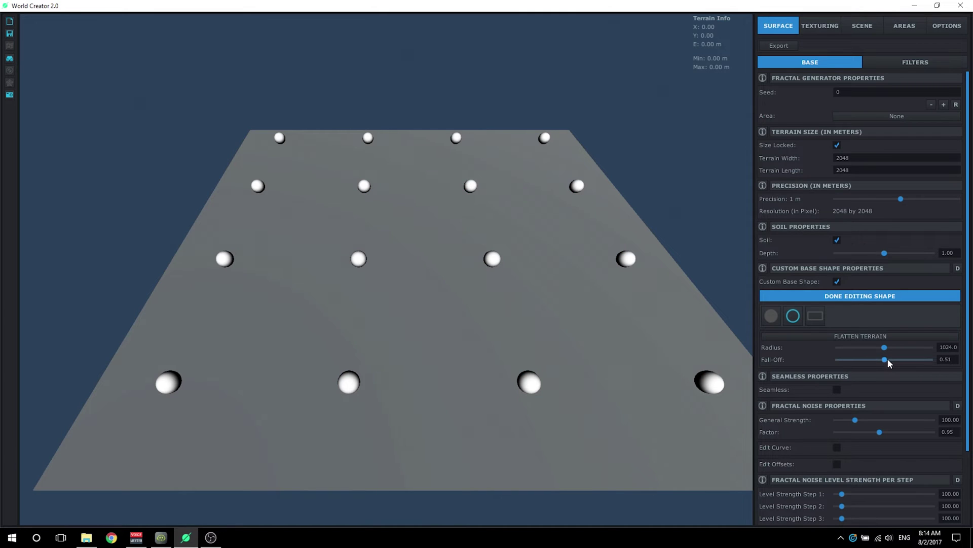
left_click_drag(889, 361, 908, 365)
left_click(491, 258)
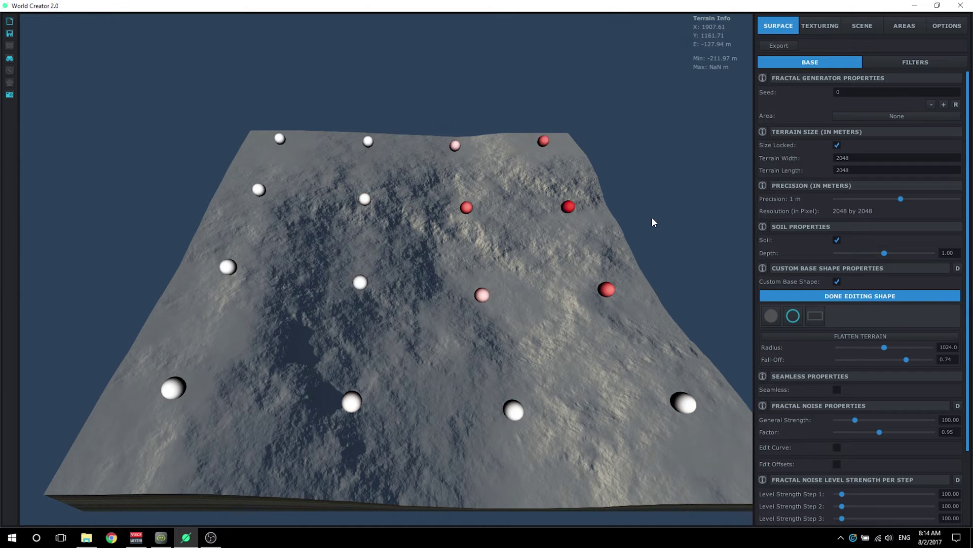
- Flatten the terrain and switch shape editing to the Rectangle selection, with its length set to about 104 and width to about 1095
left_click(818, 317)
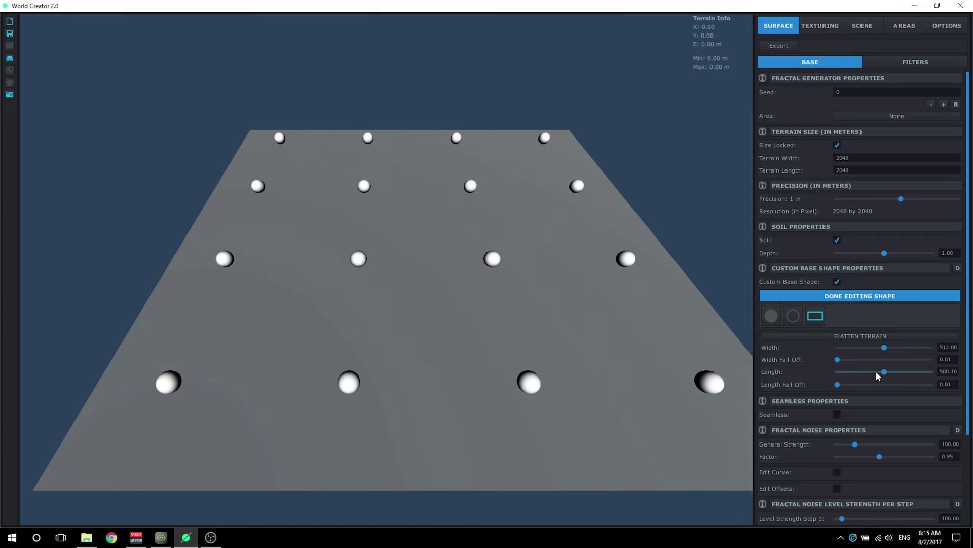
left_click_drag(879, 375, 728, 366)
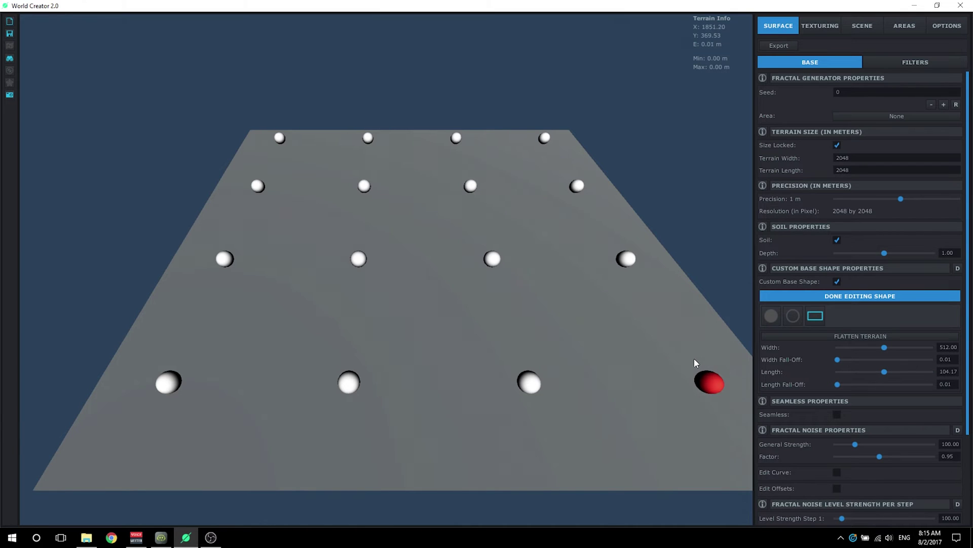
mouse_move(892, 353)
left_mouse_down()
mouse_move(932, 356)
mouse_move(851, 357)
mouse_move(971, 350)
mouse_move(886, 347)
mouse_move(898, 351)
left_mouse_up()
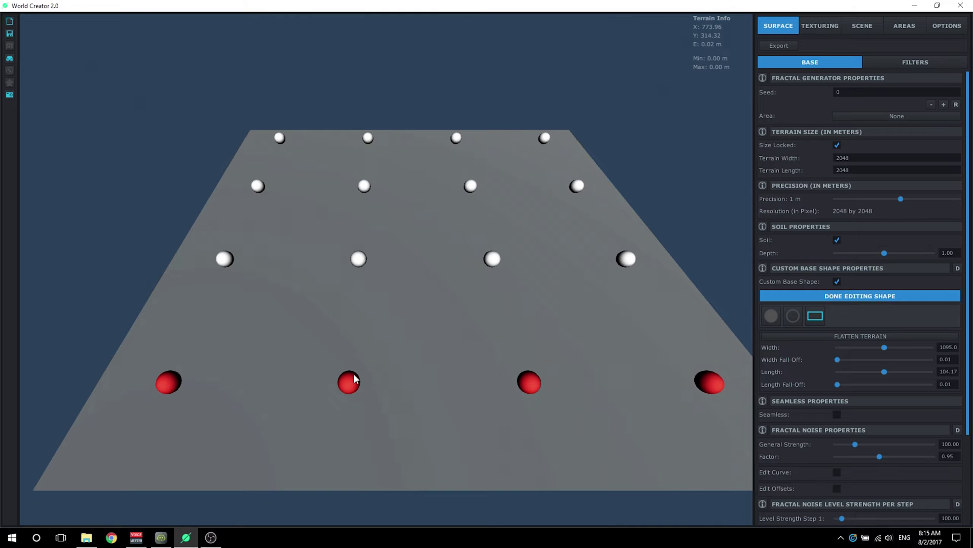
- Reshape the terrain by moving entire rows of control points up or down, from the front row to the back
mouse_move(353, 380)
left_mouse_down()
mouse_move(350, 362)
mouse_move(366, 391)
left_mouse_up()
left_click_drag(503, 265, 499, 293)
left_click_drag(477, 194, 472, 179)
left_click_drag(462, 136, 455, 157)
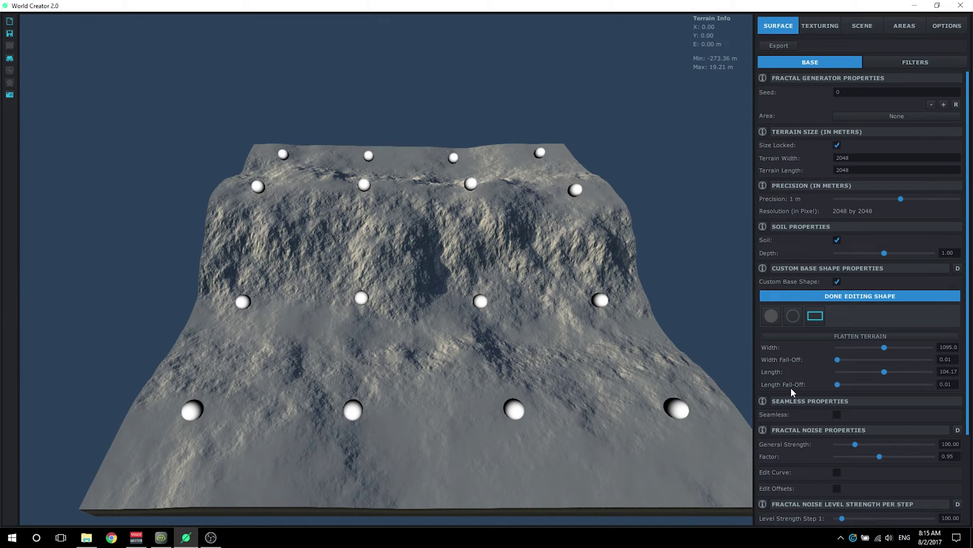
- Set the rectangle selection's width fall-off to about 0.78 and its length fall-off to about 0.28
left_click_drag(838, 360, 863, 386)
left_click(885, 385)
left_click_drag(884, 360, 911, 360)
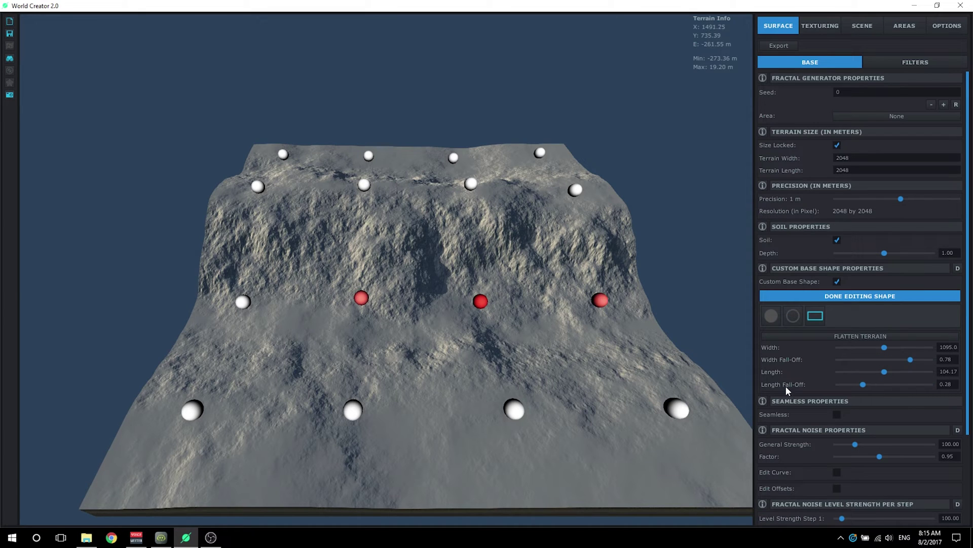
- Try different length fall-offs for the rectangle selection, ending at about 0.32, and set its length to about 163
left_click_drag(863, 384, 816, 385)
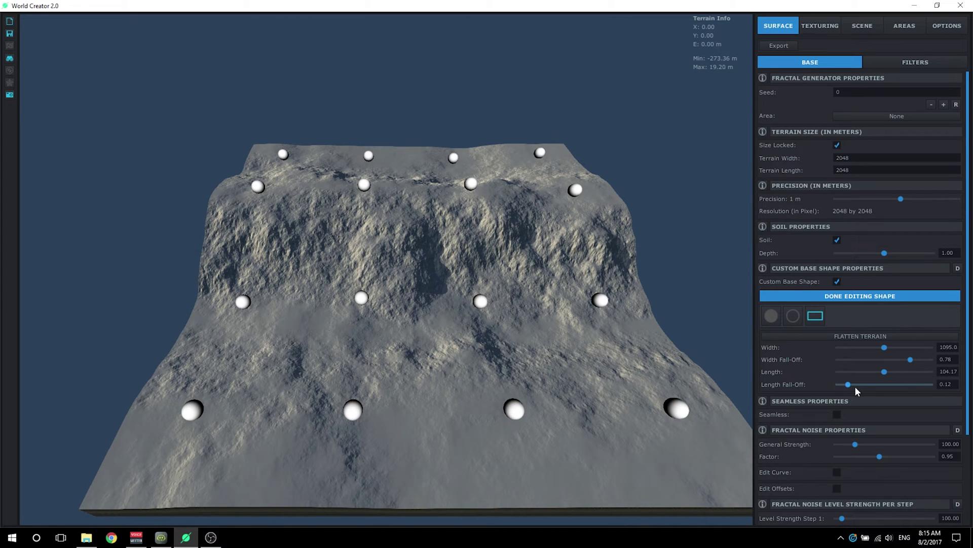
left_click(849, 385)
left_click_drag(856, 387, 868, 387)
left_click(885, 373)
left_click_drag(890, 375, 910, 375)
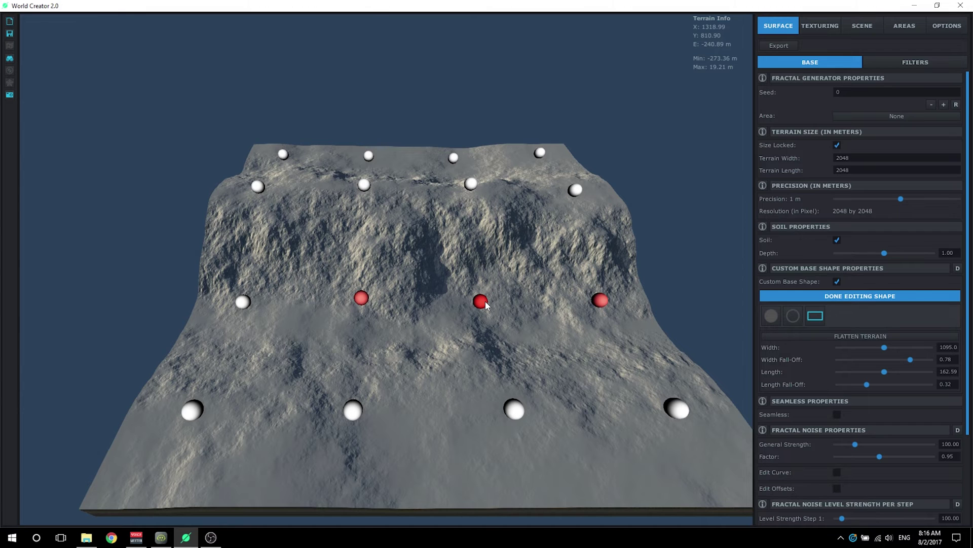
- Raise the second row of control points with the rectangle selection and increase its width fall-off to about 0.91
left_click_drag(486, 305, 494, 258)
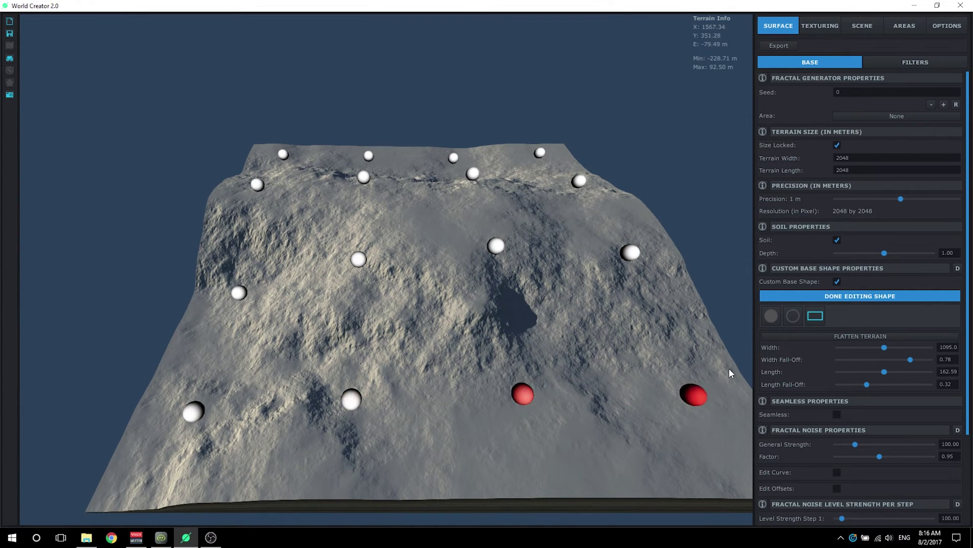
left_click_drag(911, 359, 923, 359)
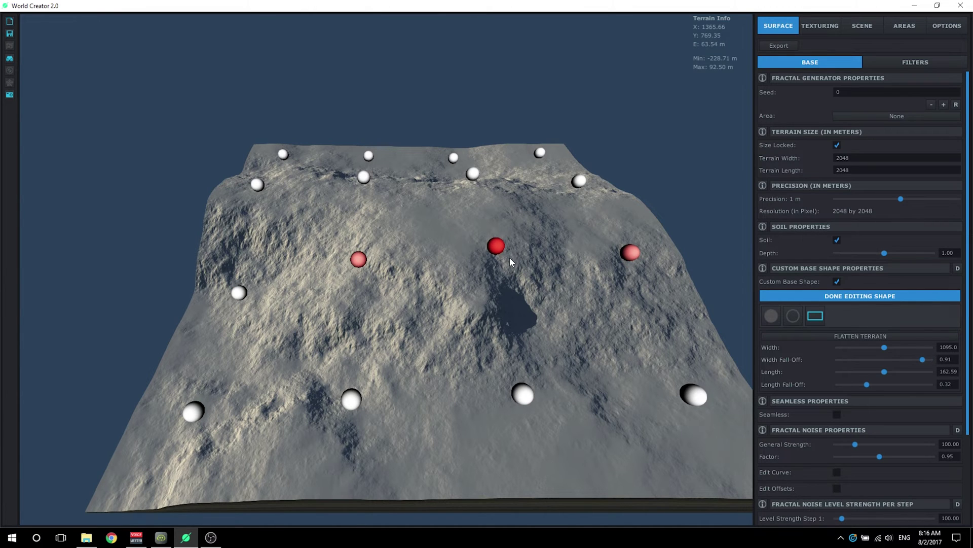
left_click_drag(509, 257, 504, 235)
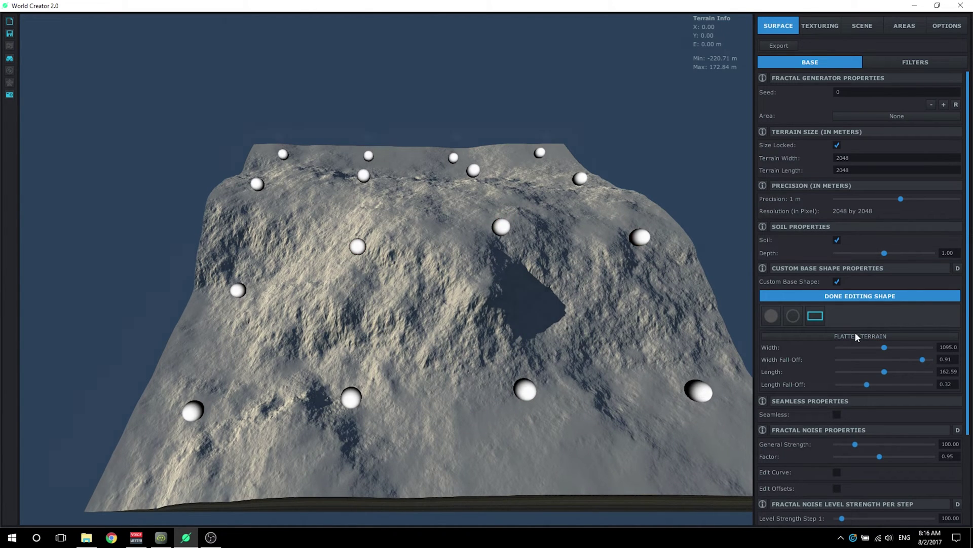
- Flatten the terrain for the Circle selection, and set its fall-off to 0.01 and Level Strength Step 1 to 0
left_click(793, 315)
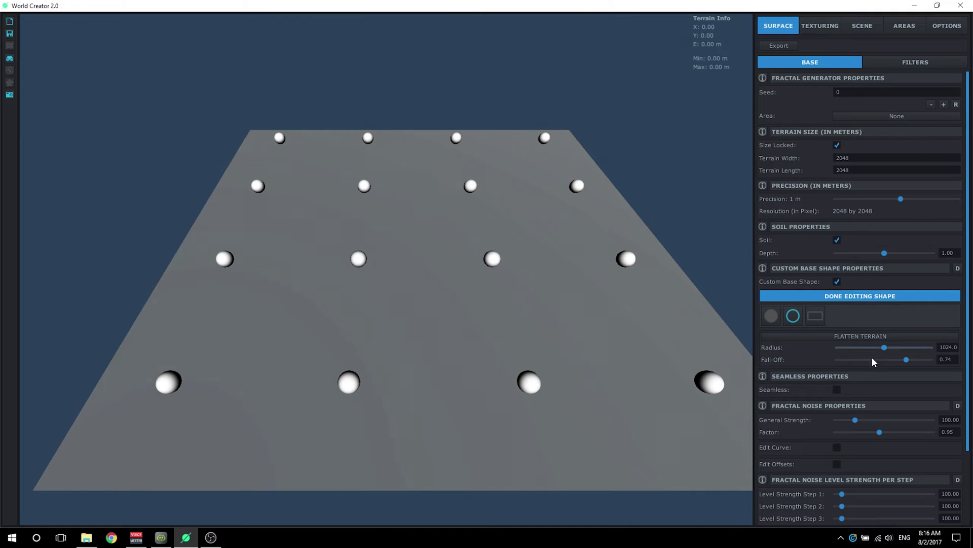
left_click_drag(906, 361, 809, 355)
left_click_drag(842, 496, 834, 496)
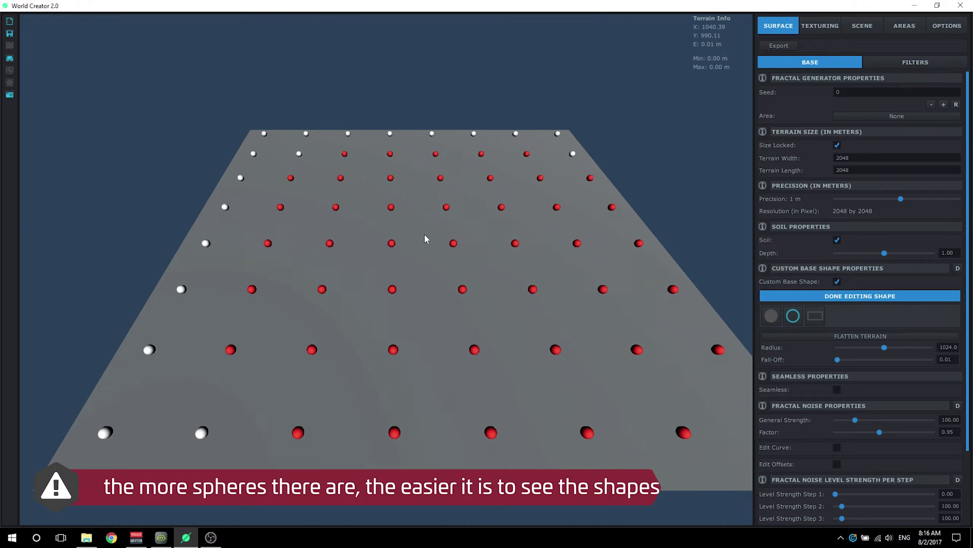
- Try smaller radii for the circle selection and set the radius to about 596
left_click_drag(883, 348, 857, 347)
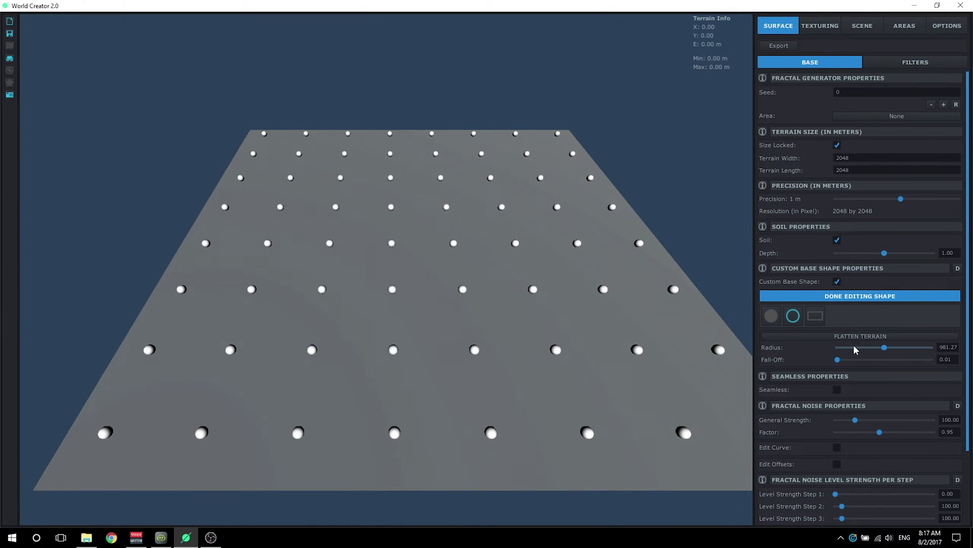
scroll(671, 325, "up", 1)
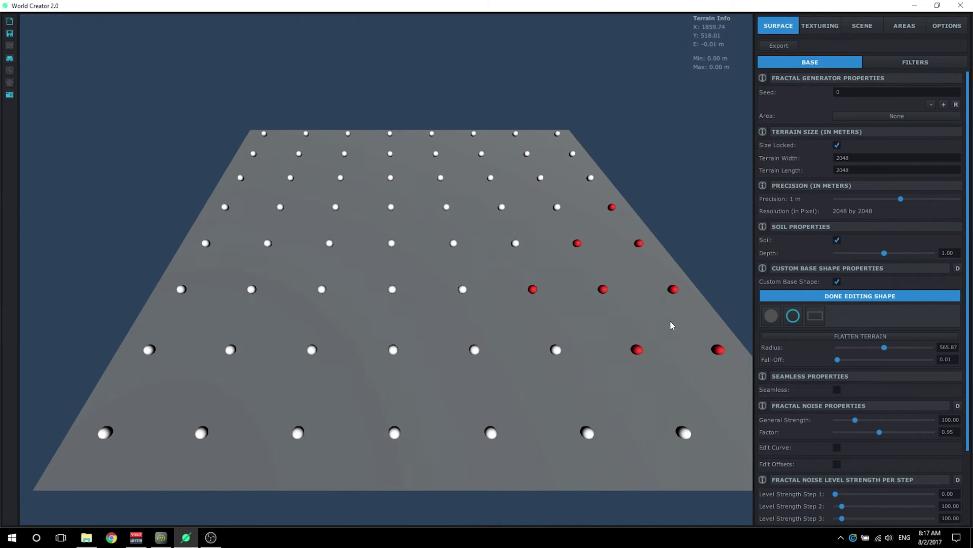
scroll(668, 326, "down", 1)
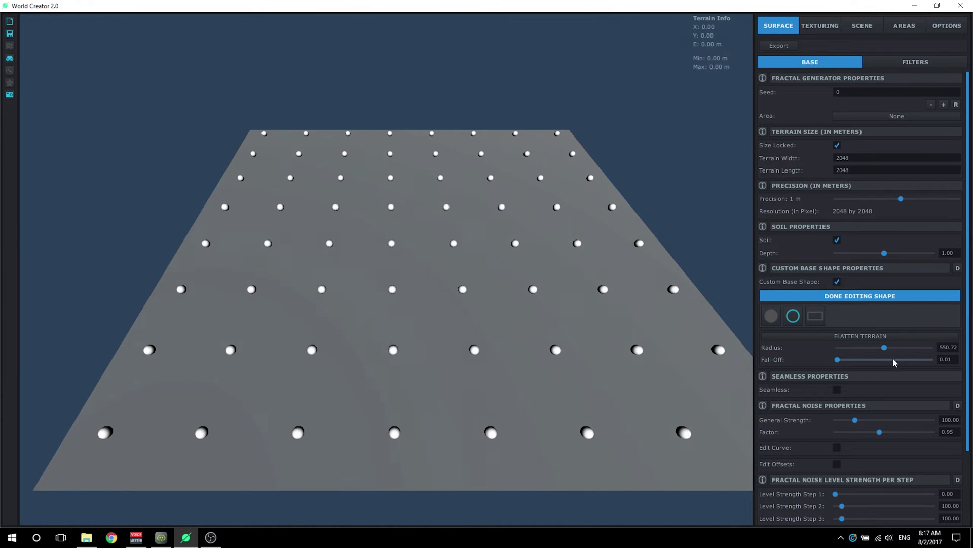
scroll(896, 351, "up", 2)
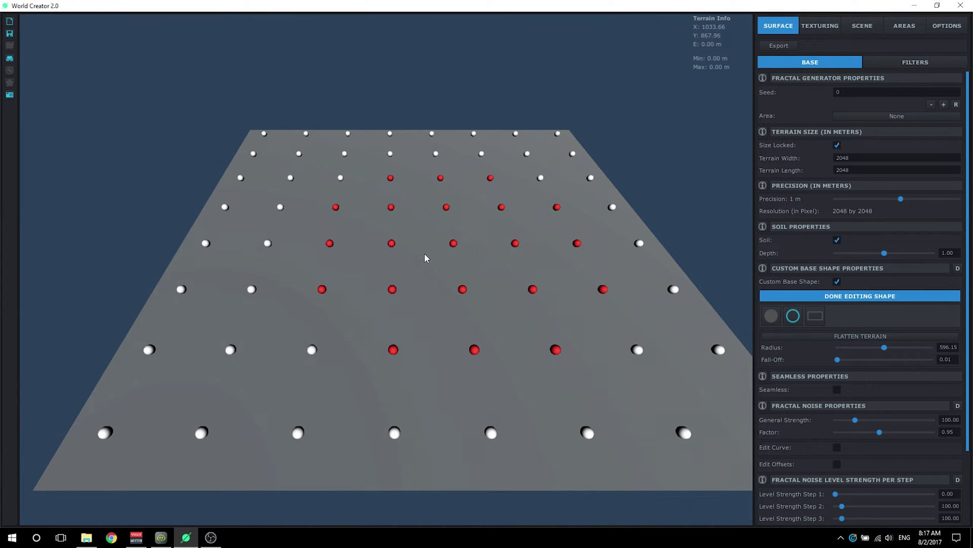
- Set the circle selection's fall-off to about 0.27 and reshape control points around the middle of the terrain with it
mouse_move(837, 361)
left_mouse_down()
mouse_move(913, 369)
mouse_move(911, 361)
mouse_move(887, 364)
left_mouse_up()
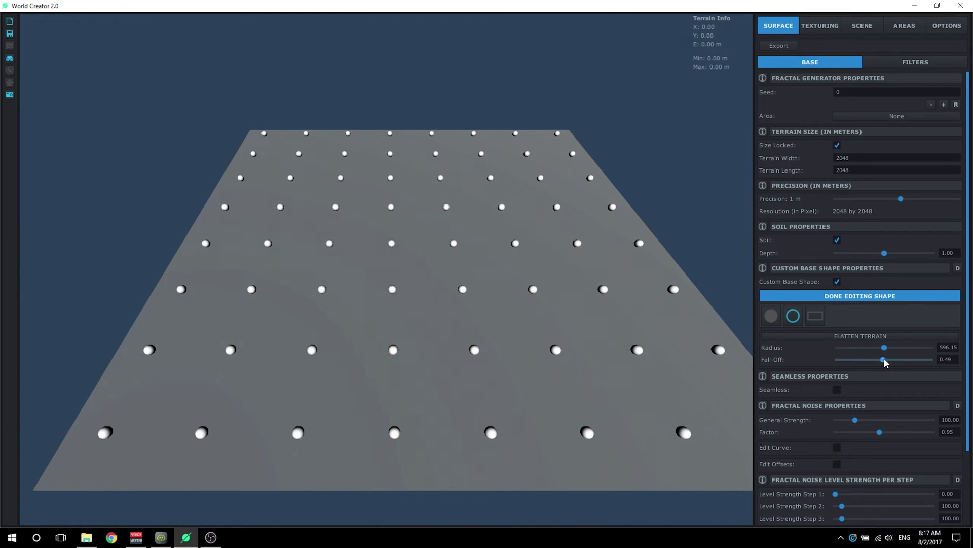
left_click_drag(884, 360, 864, 364)
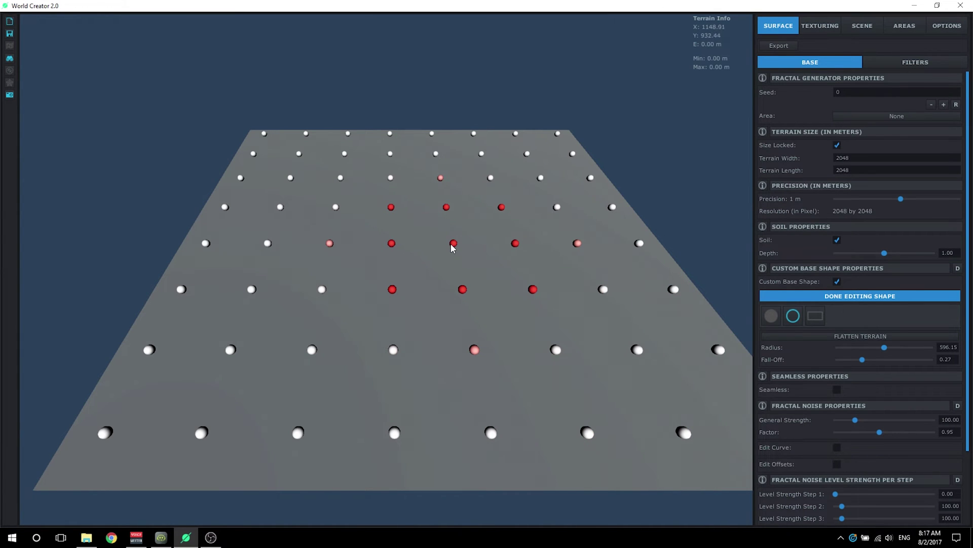
mouse_move(454, 248)
left_mouse_down()
mouse_move(499, 222)
mouse_move(327, 213)
mouse_move(343, 210)
left_mouse_up()
- Raise the middle row with the Rectangle selection, and set its length to about 539 and length fall-off to about 0.63
left_click(815, 315)
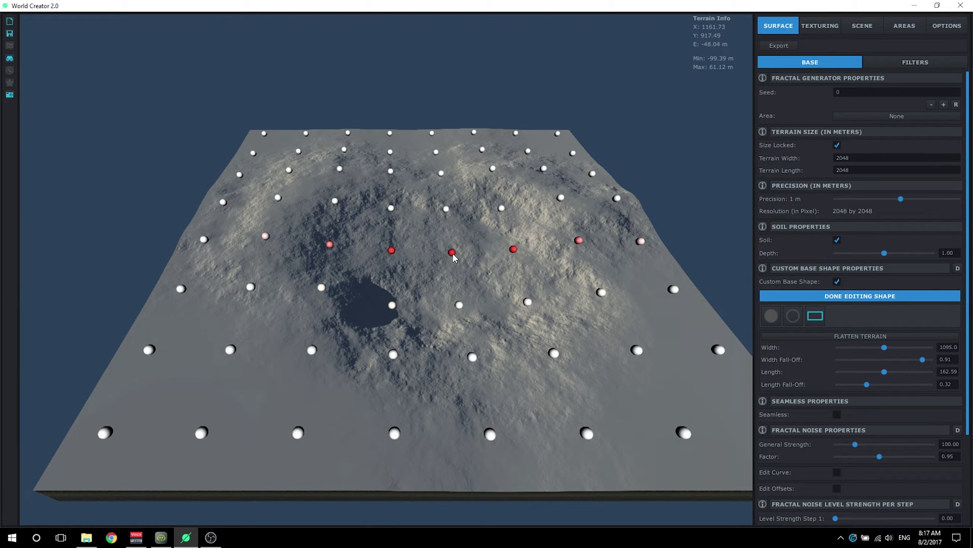
left_click_drag(454, 257, 488, 253)
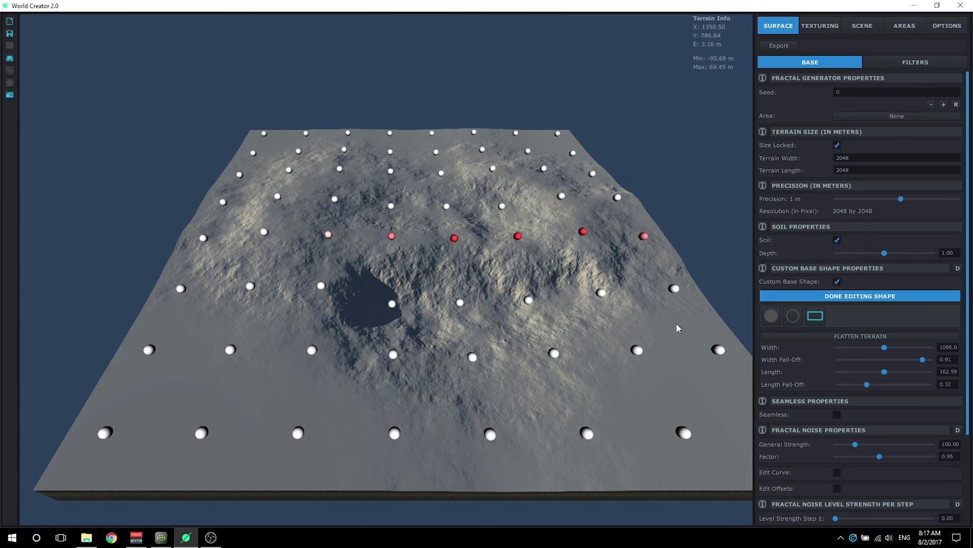
left_click_drag(892, 376, 953, 386)
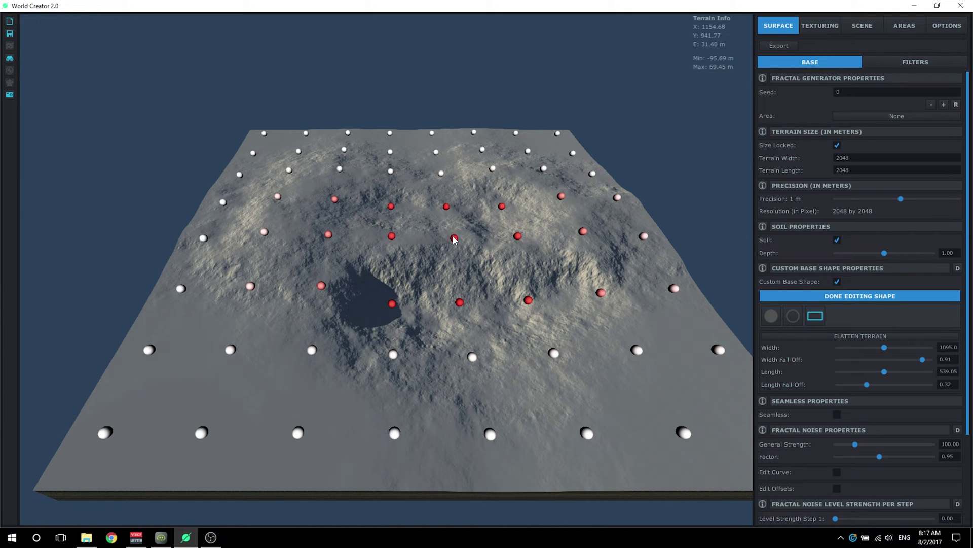
left_click_drag(868, 389, 896, 389)
- Sculpt the centre, front and back areas of the terrain by raising and lowering control points with the rectangle selection
left_click_drag(456, 239, 459, 251)
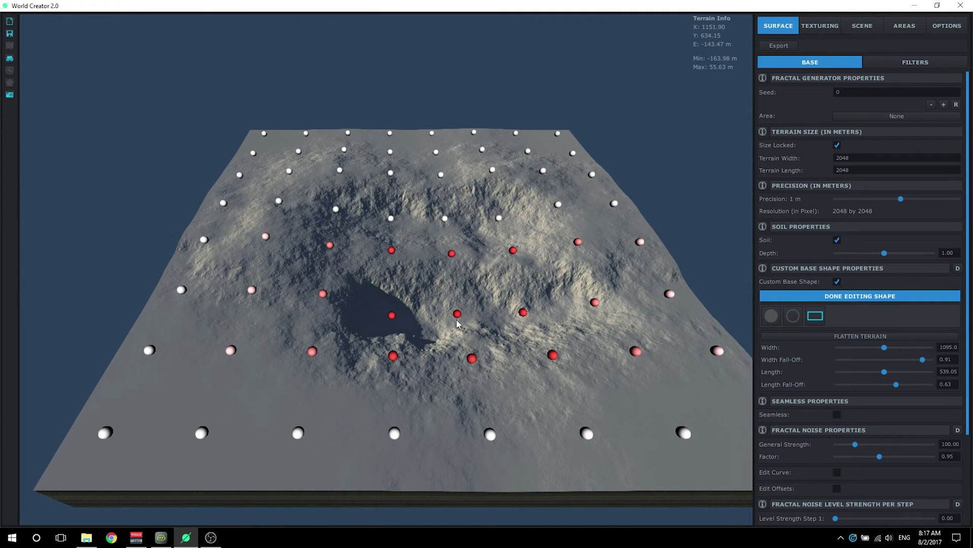
left_click_drag(470, 365, 462, 353)
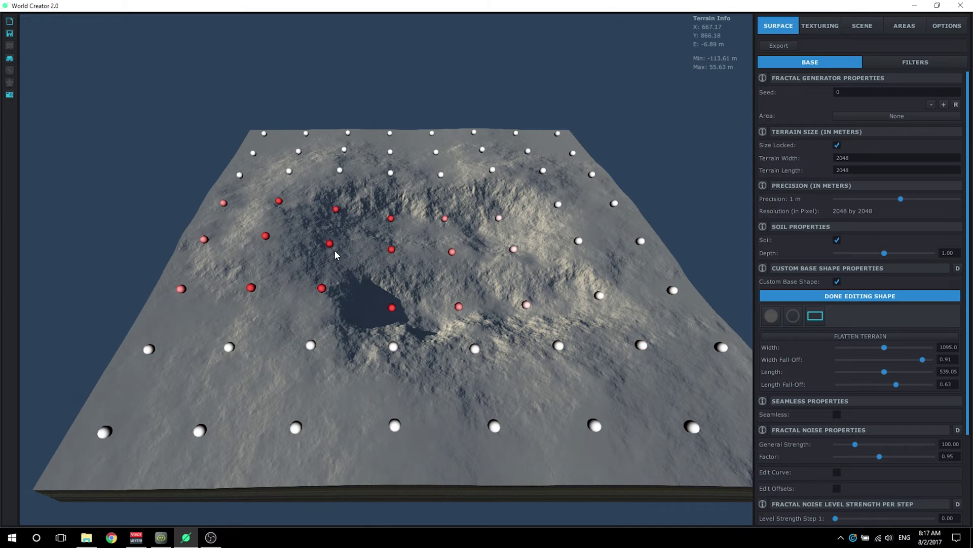
left_click_drag(329, 335, 328, 351)
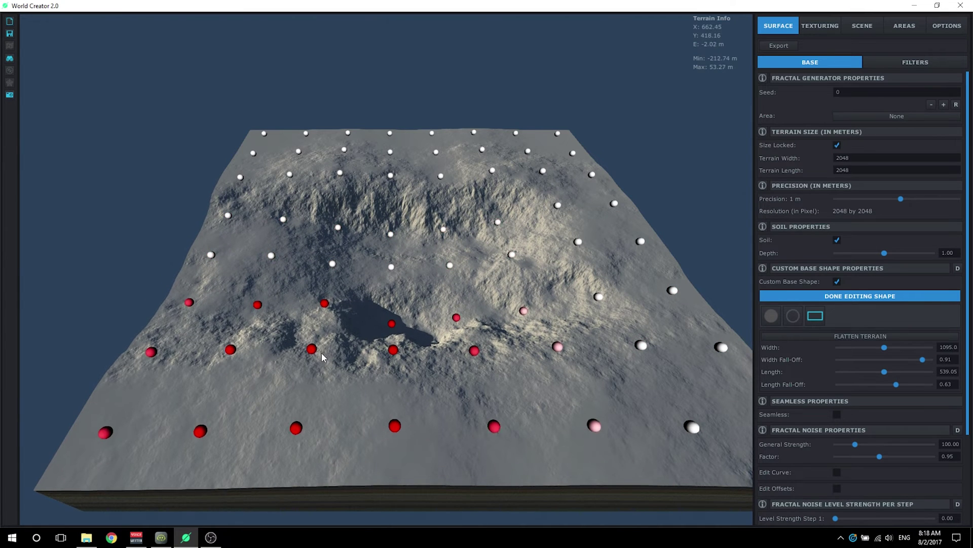
left_click_drag(559, 208, 557, 220)
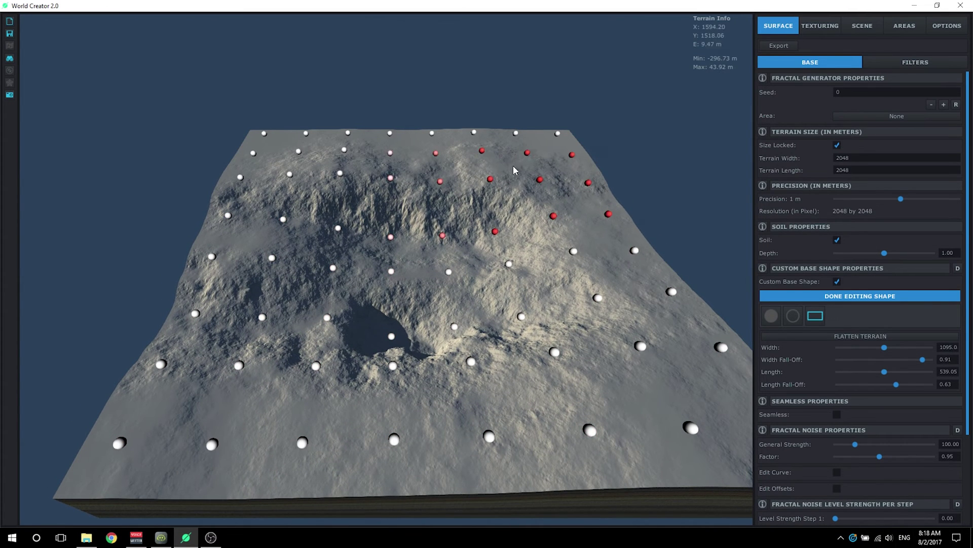
left_click_drag(491, 164, 489, 175)
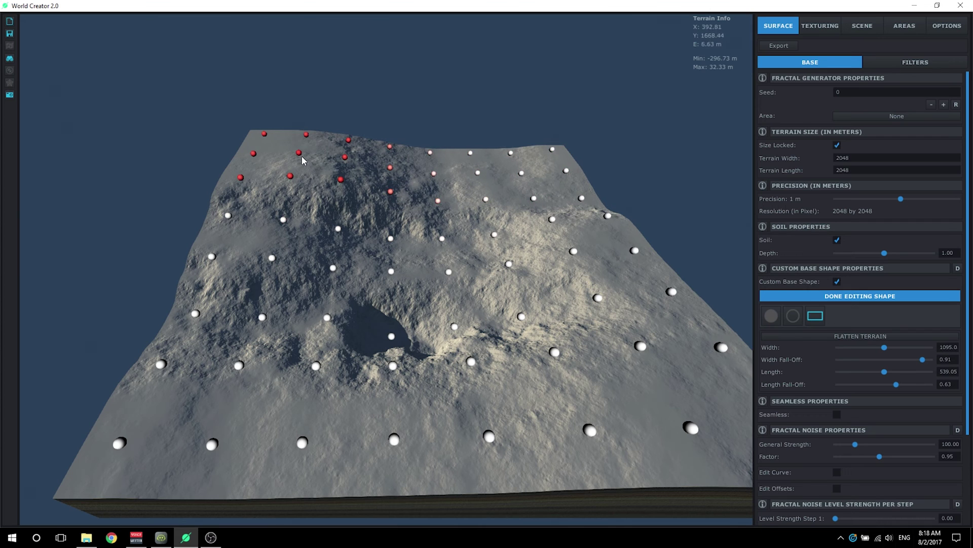
left_click_drag(315, 169, 314, 178)
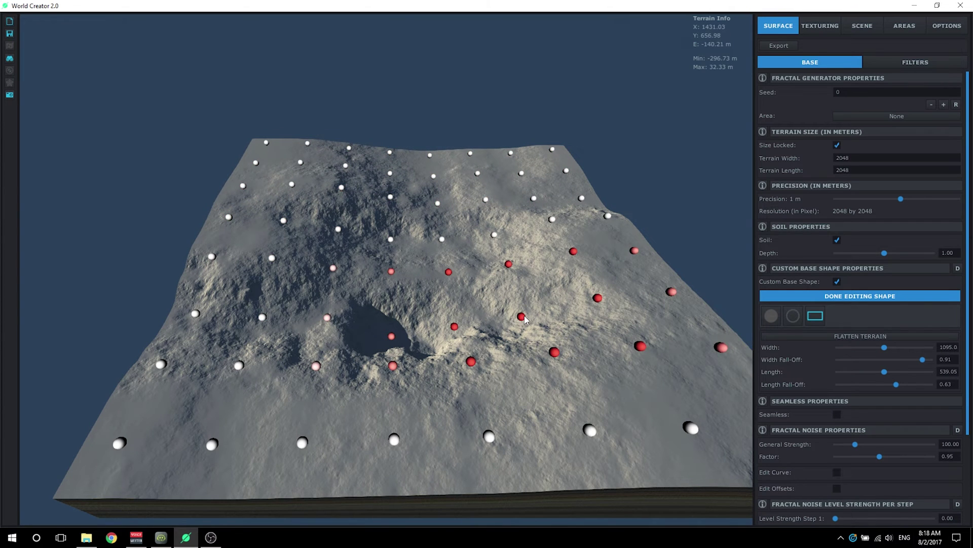
left_click_drag(506, 316, 506, 303)
left_click_drag(485, 201, 486, 197)
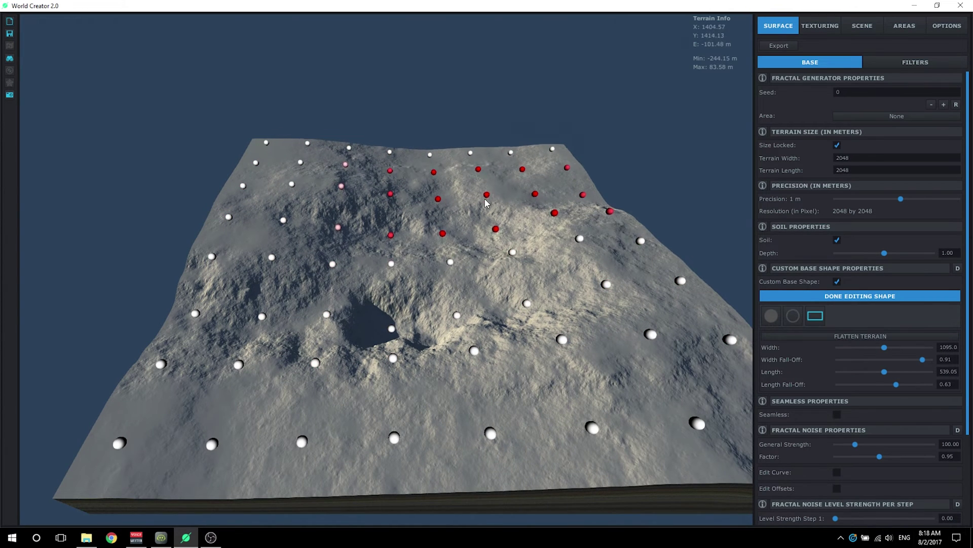
left_click_drag(219, 444, 222, 451)
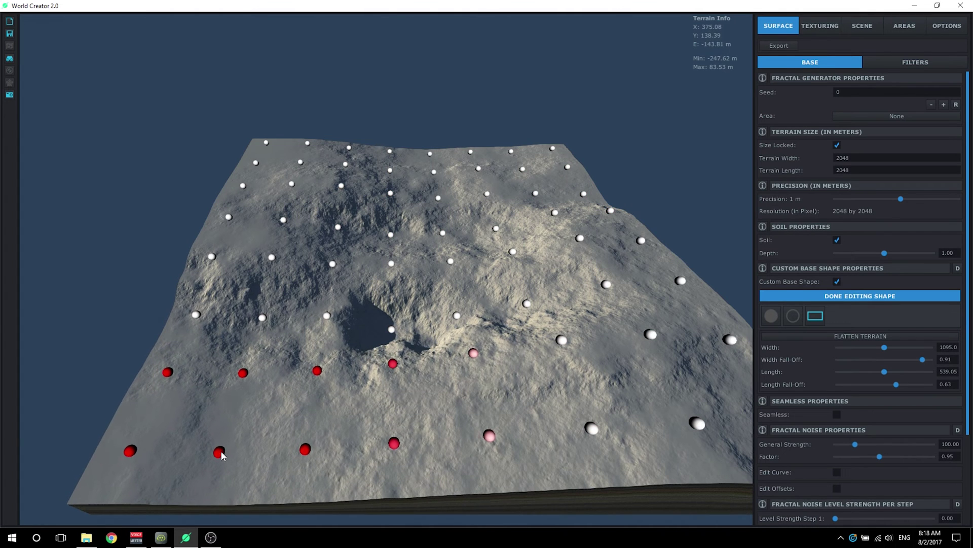
- Switch shape editing to the single-point selection and adjust the height of individual control points in the terrain's front and left areas
left_click(772, 316)
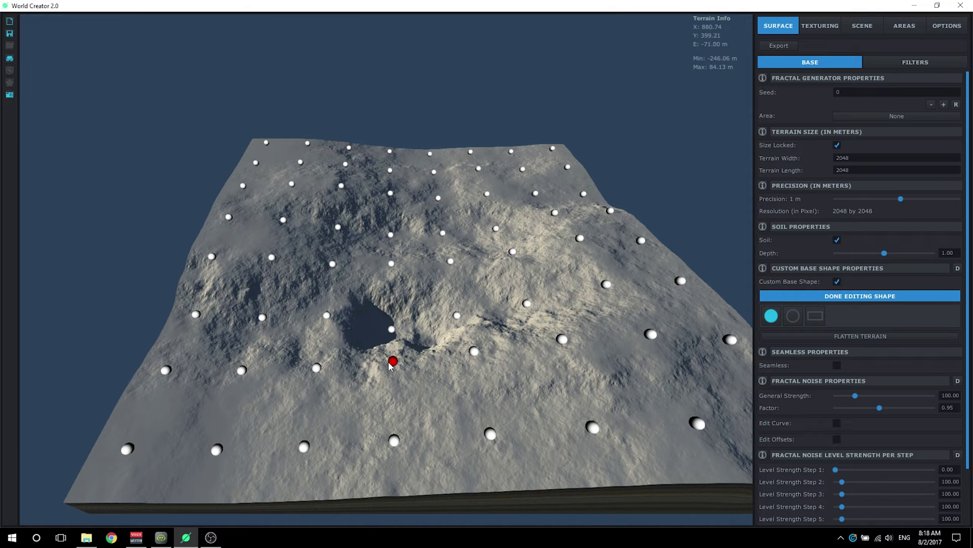
left_click_drag(379, 365, 379, 354)
left_click_drag(253, 384, 251, 373)
left_click_drag(318, 369, 317, 361)
left_click_drag(290, 269, 275, 272)
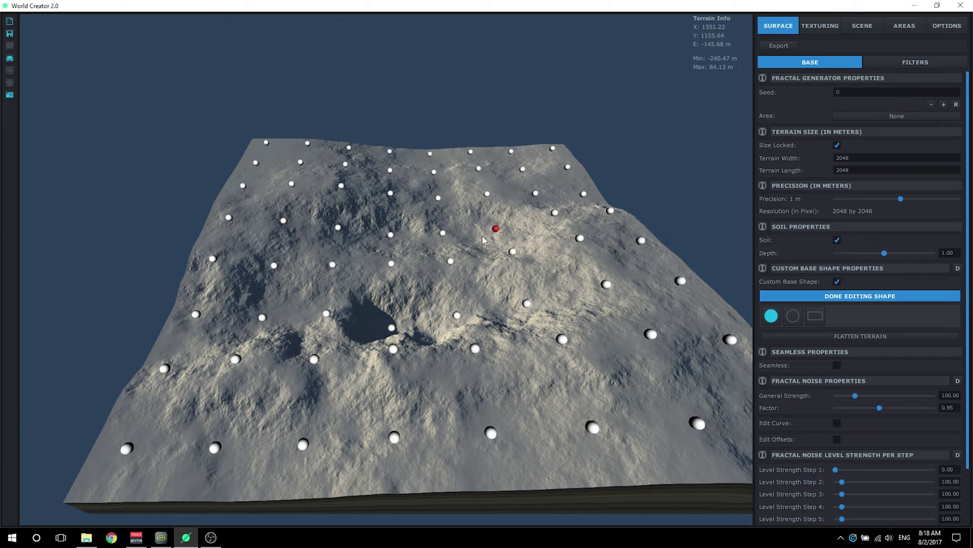
- Turn off the custom base shape and compare the terrain with and without the Seamless option, leaving Seamless enabled
left_click(837, 281)
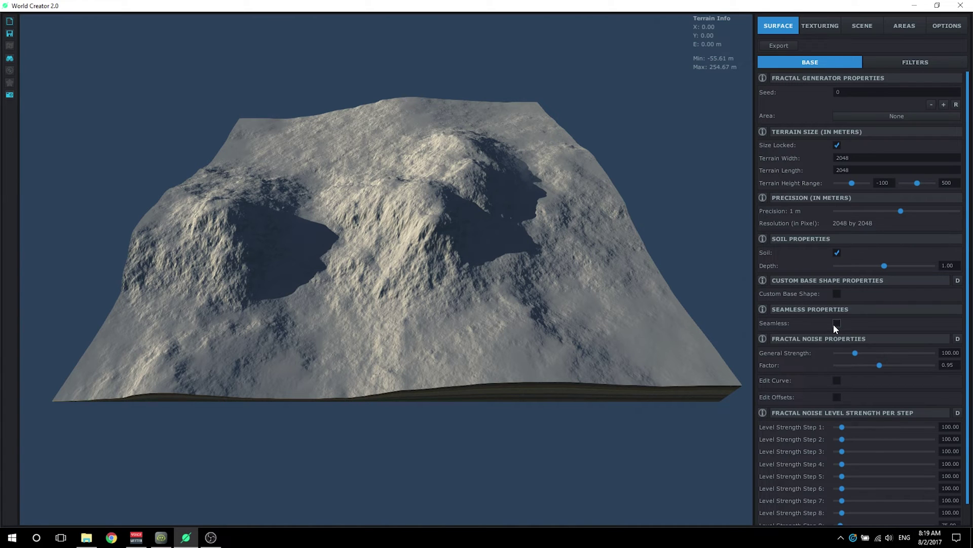
left_click(835, 323)
left_click(836, 322)
left_click(837, 323)
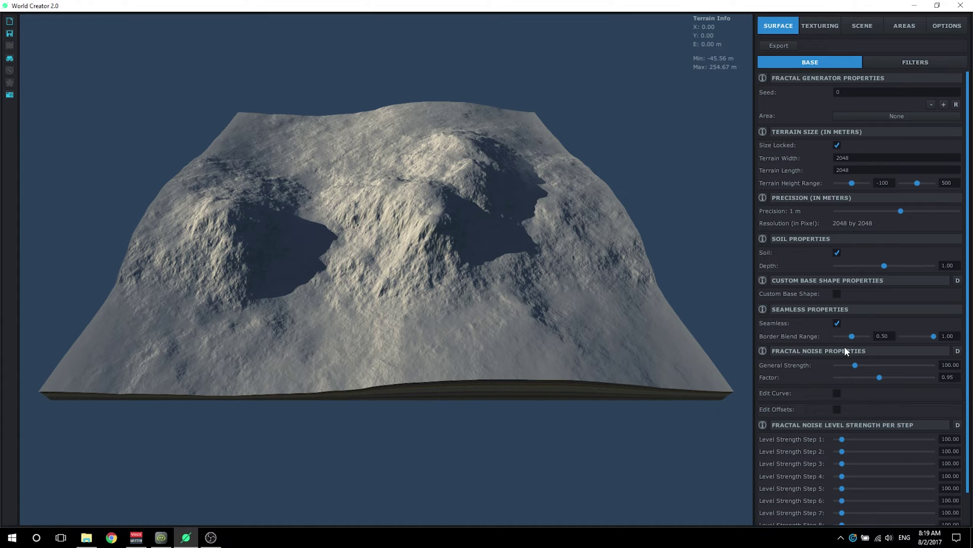
left_click(837, 324)
left_click(838, 323)
- Set the terrain length to 4096 m with the size unlocked, keeping the width at 2048 m
left_click(853, 170)
type("4096")
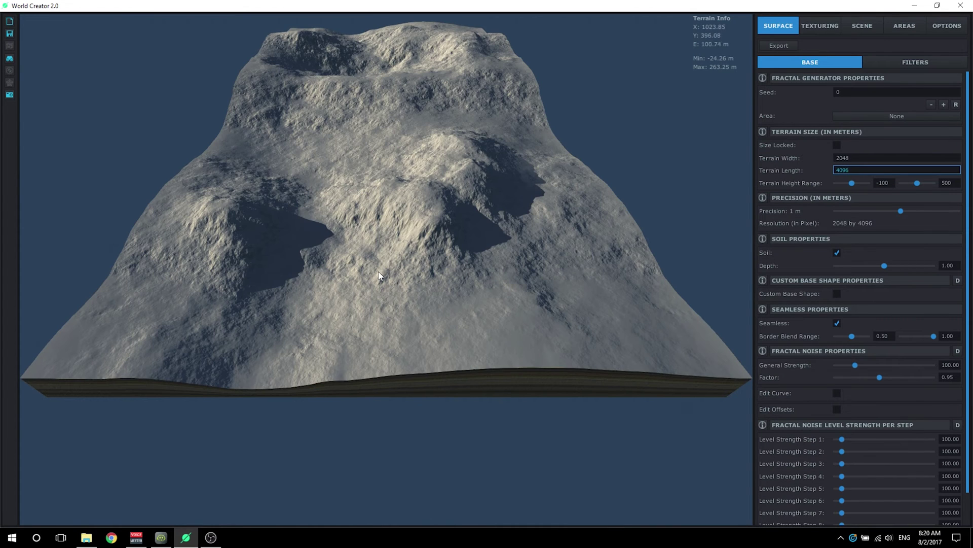
scroll(373, 206, "up", 5)
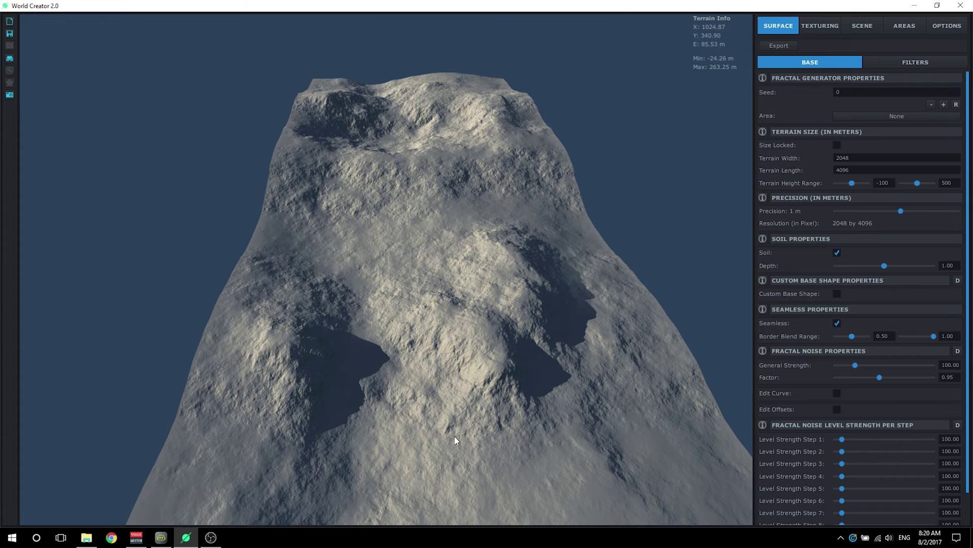
- Try a Border Blend Range of 0.85 for both seamless border values, and return the first value to 1
scroll(441, 214, "down", 3)
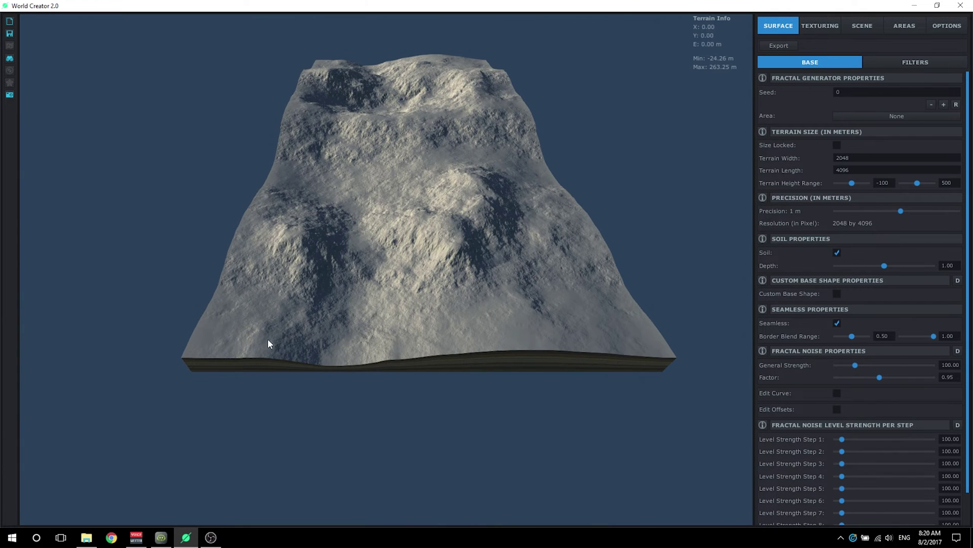
scroll(502, 309, "up", 2)
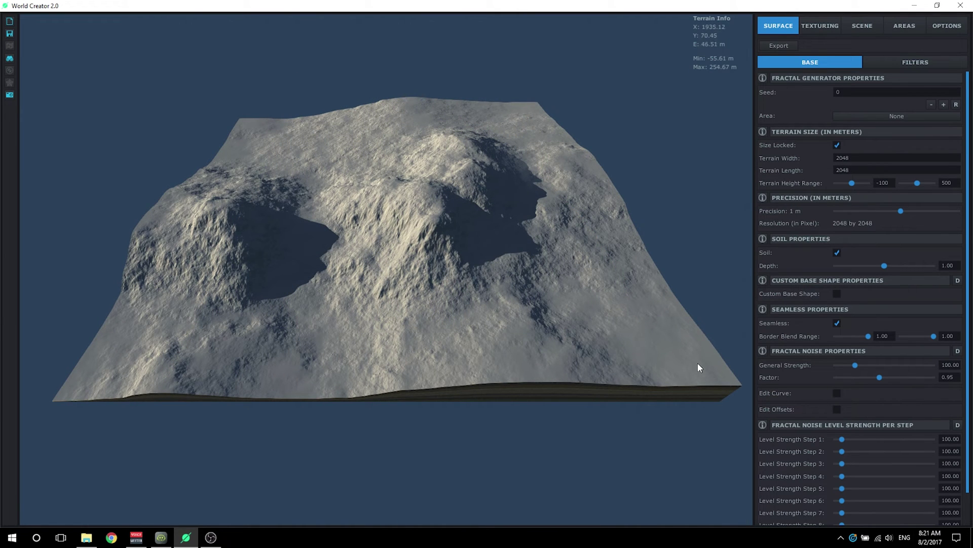
left_click_drag(868, 336, 863, 336)
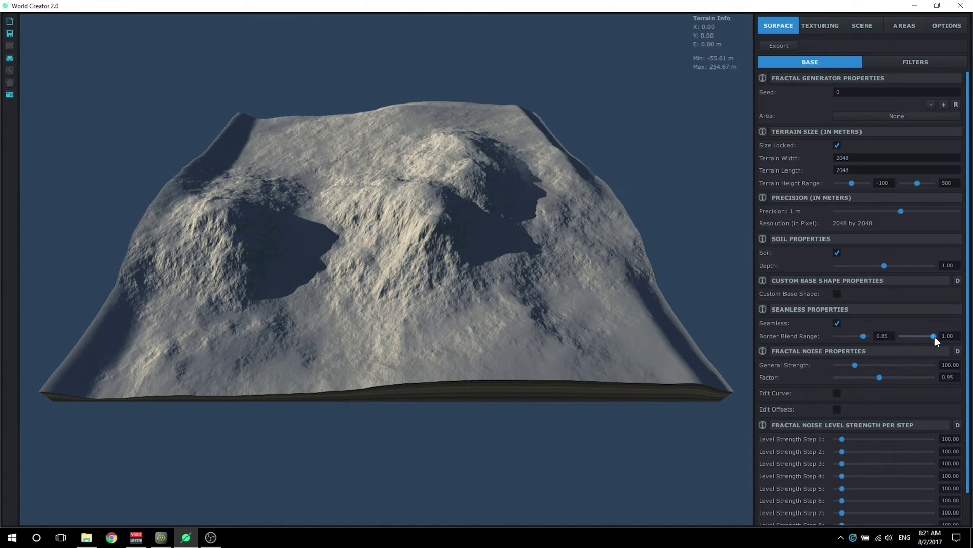
left_click_drag(935, 337, 929, 336)
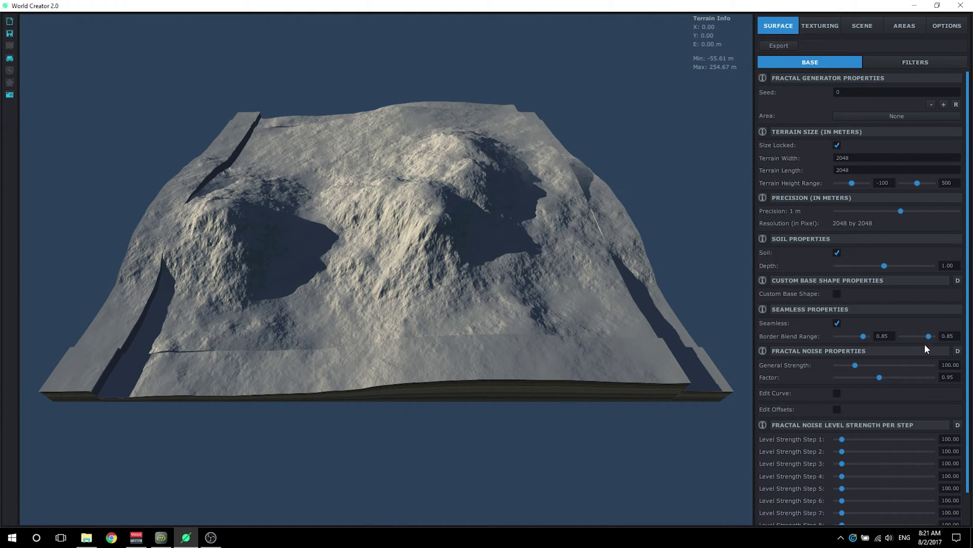
type("1")
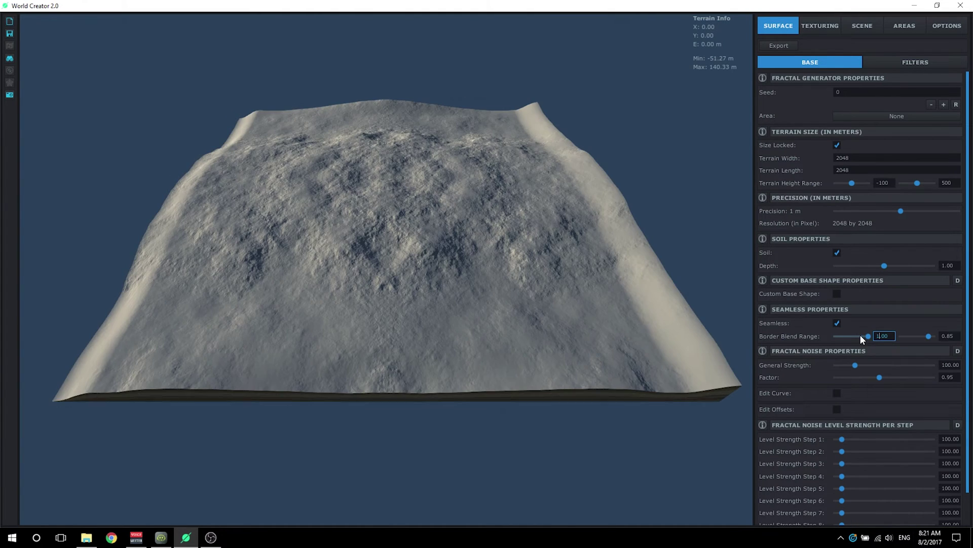
left_click(952, 337)
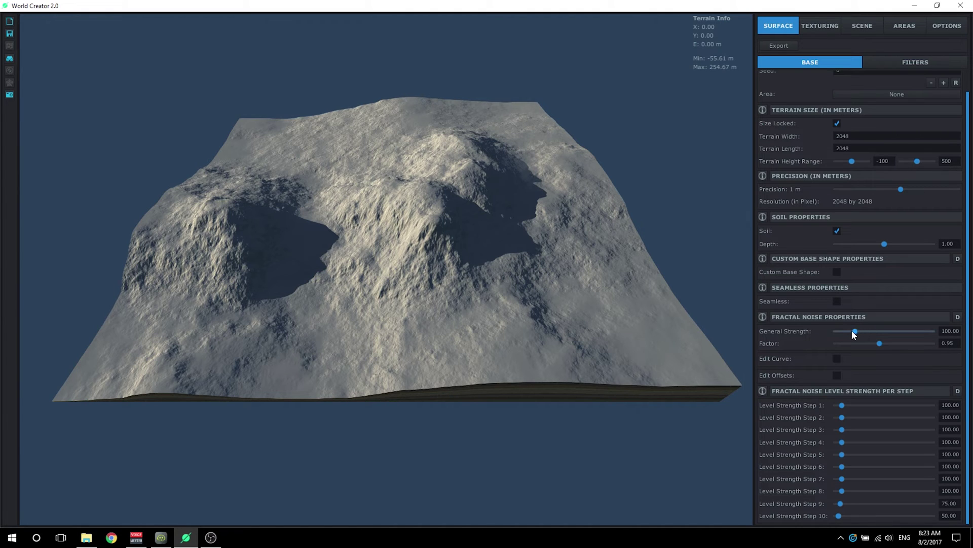
- Try out various General Strength and Factor values for the fractal noise, and reset the fractal noise properties to default
mouse_move(852, 330)
left_mouse_down()
mouse_move(875, 331)
mouse_move(855, 331)
left_mouse_up()
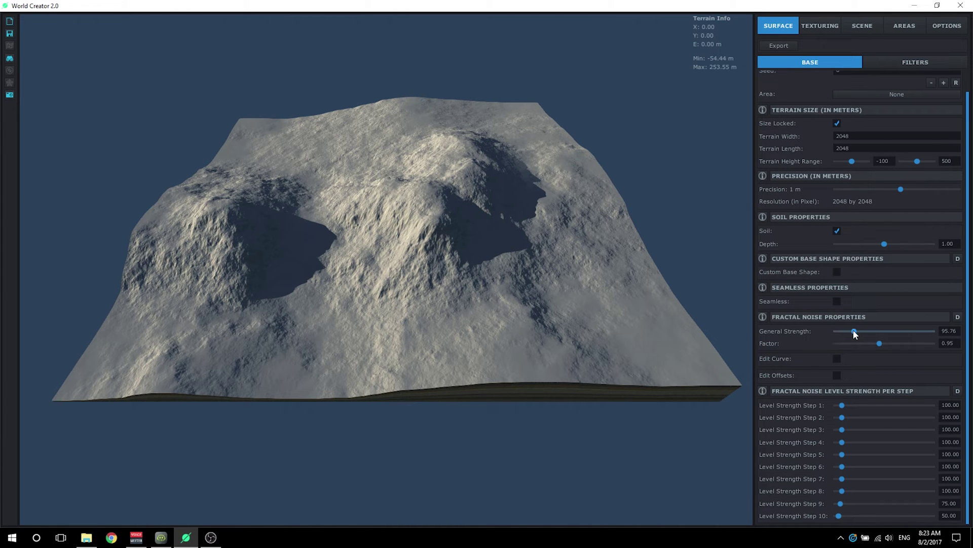
left_click_drag(854, 331, 896, 332)
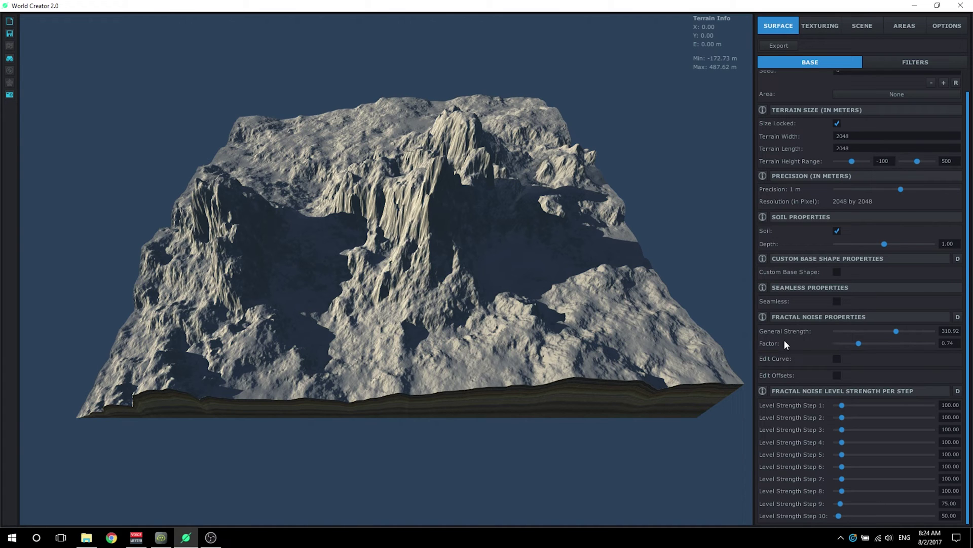
left_click_drag(896, 332, 878, 345)
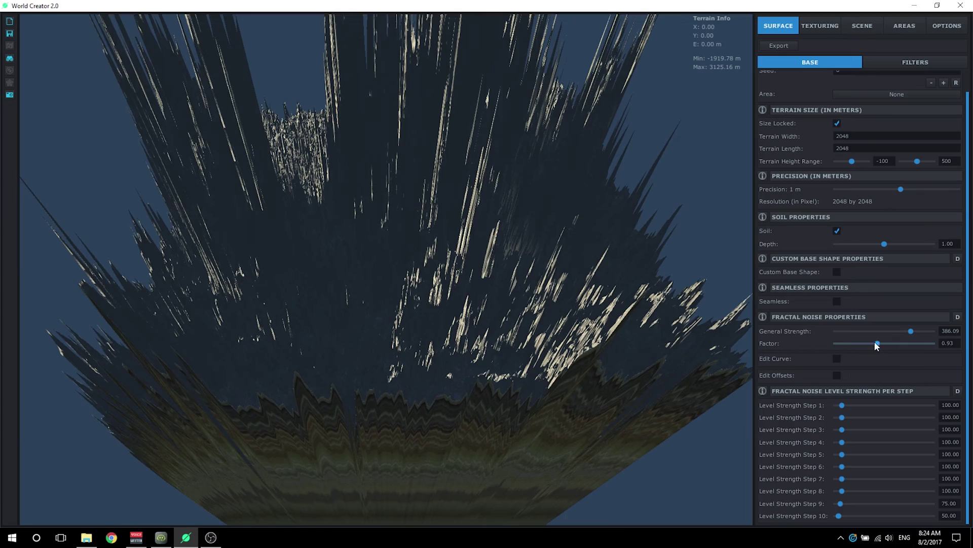
mouse_move(876, 344)
left_mouse_down()
mouse_move(895, 332)
mouse_move(866, 333)
mouse_move(879, 346)
mouse_move(862, 332)
left_mouse_up()
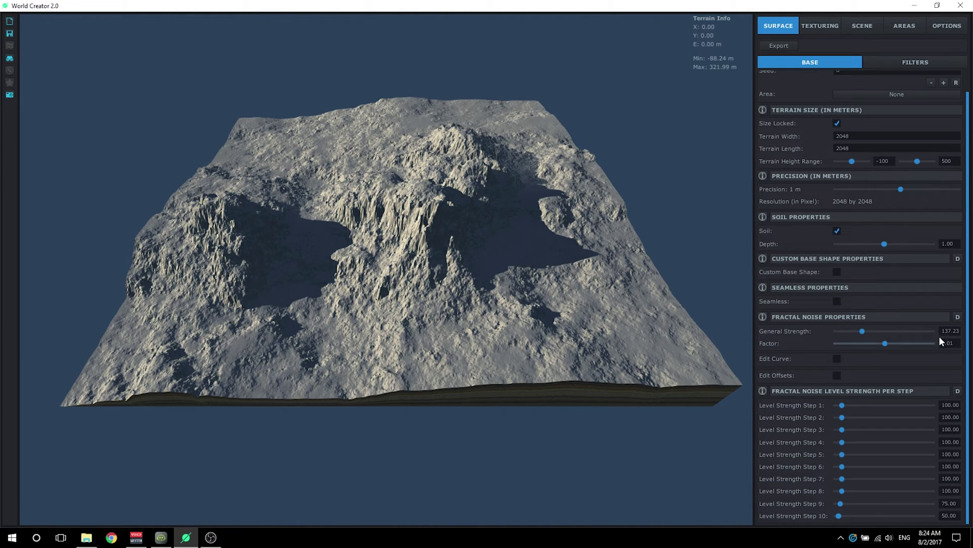
left_click(958, 317)
left_click(549, 300)
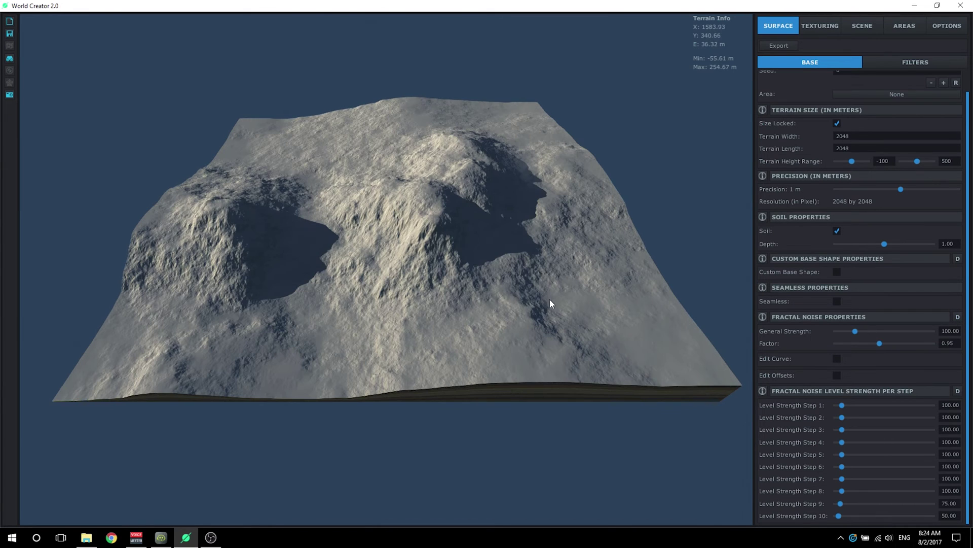
- Enable Edit Curve and reshape the fractal noise curve at several points, finishing with a reset to its default values
left_click(836, 359)
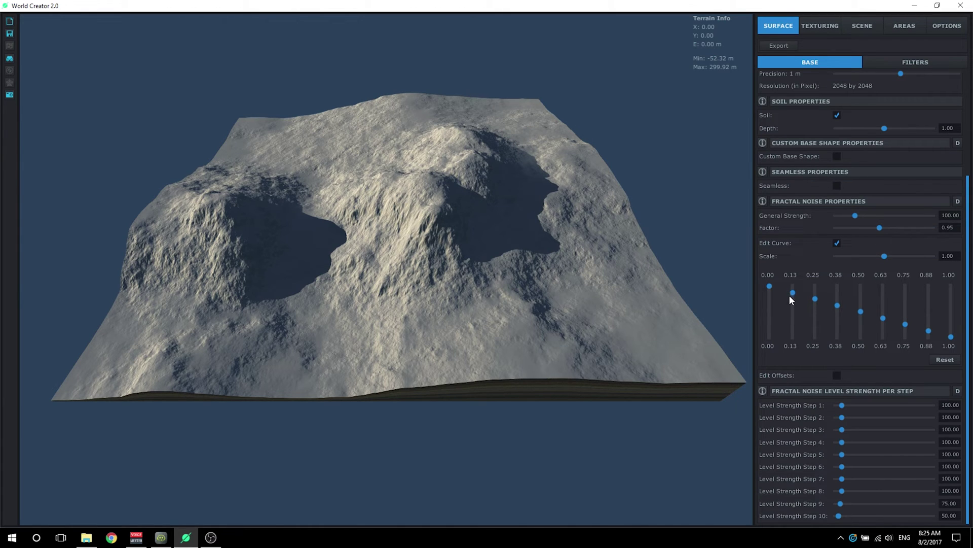
left_click_drag(793, 293, 935, 316)
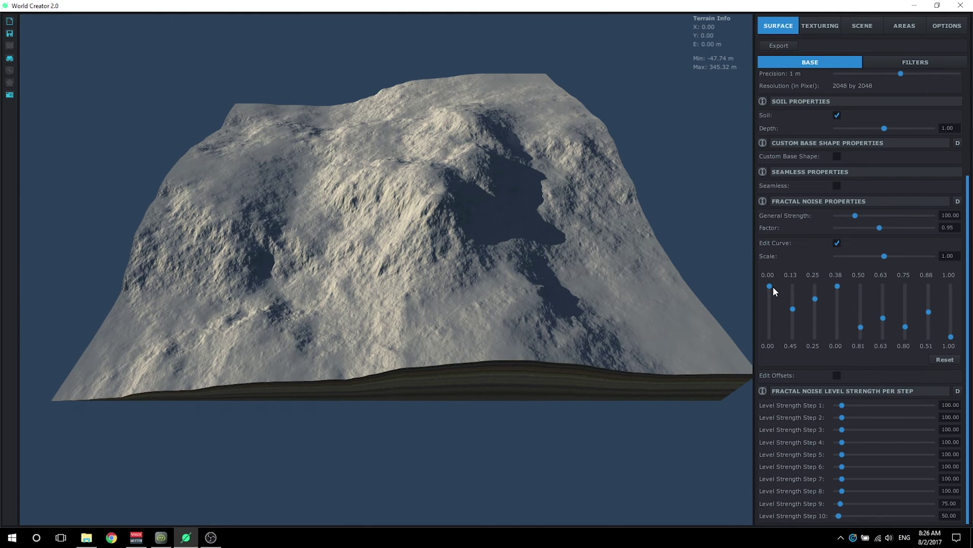
left_click_drag(770, 288, 776, 329)
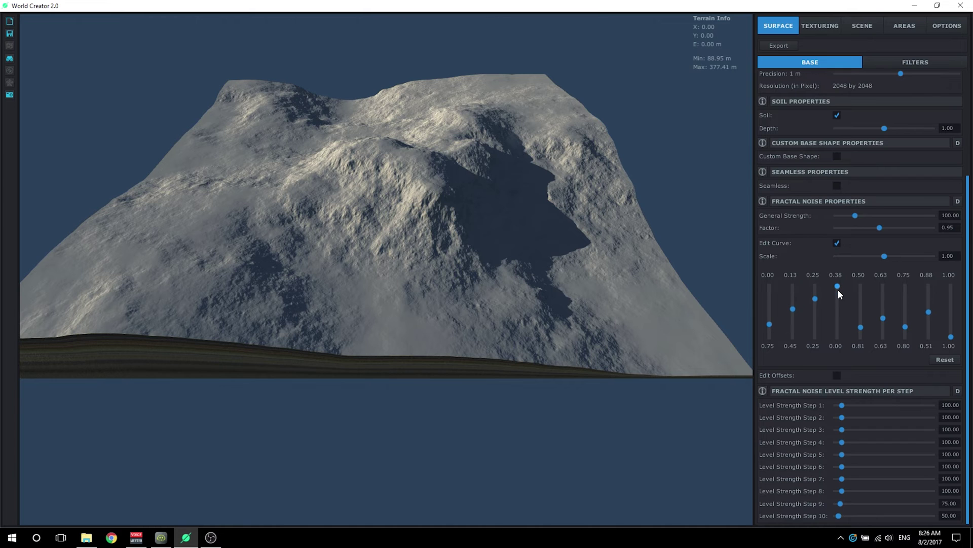
left_click_drag(838, 288, 953, 315)
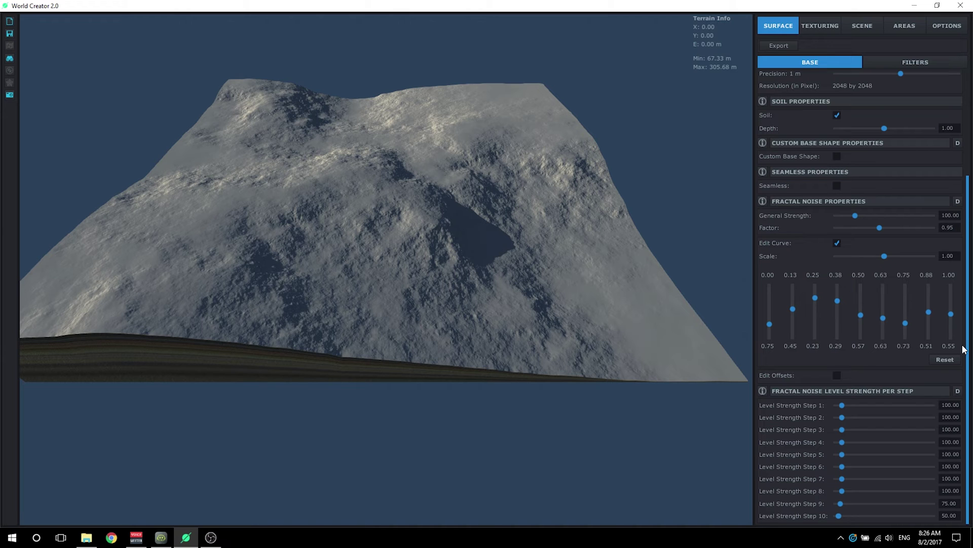
left_click_drag(769, 324, 817, 333)
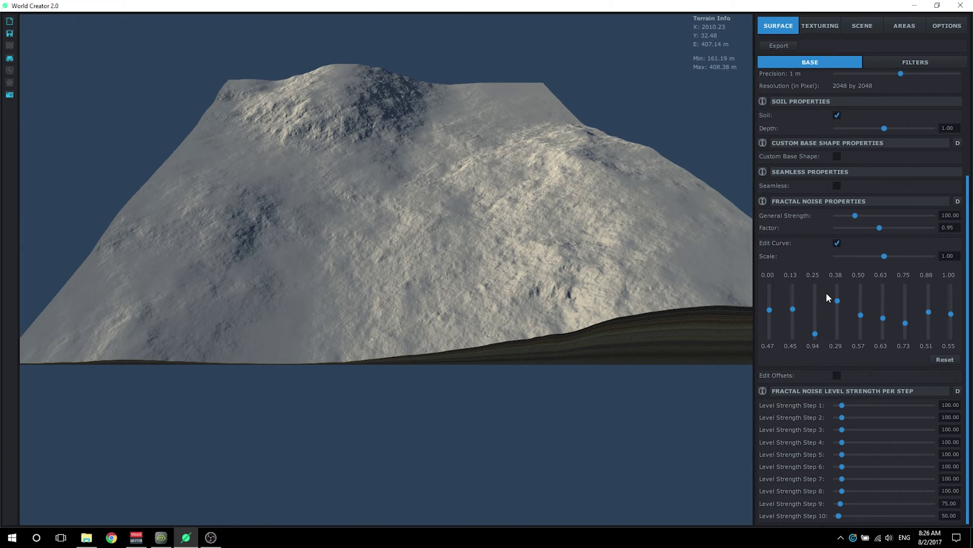
left_click(945, 360)
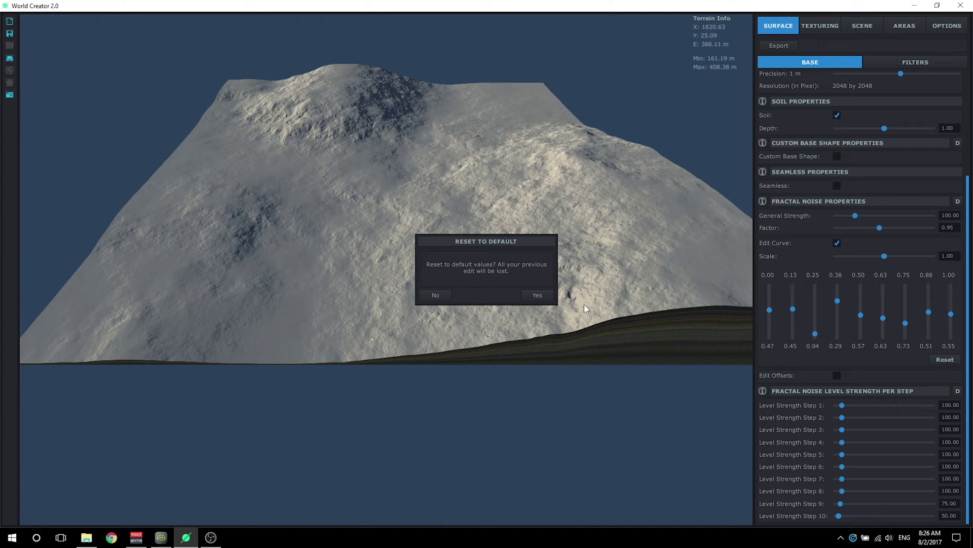
left_click(538, 297)
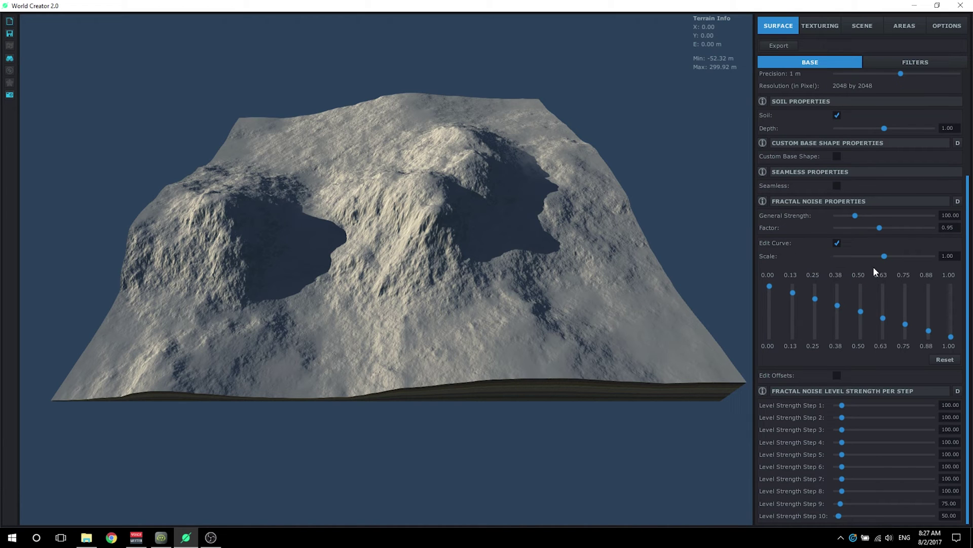
- Reshape the noise curve with its 0.00 point at 0.45 and its 0.75 point at 0.97, and vary its Scale from 0.44 upward
left_click_drag(769, 287, 770, 308)
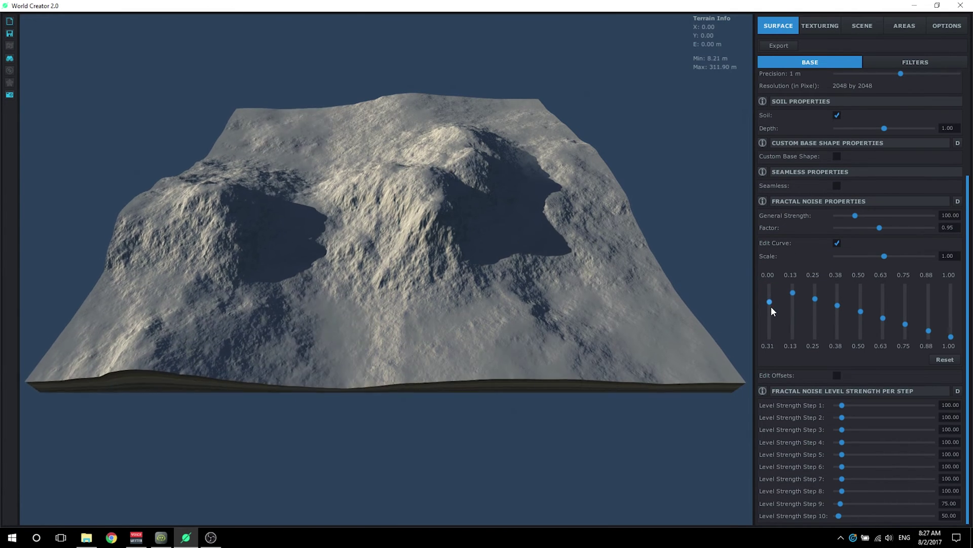
left_click_drag(842, 303, 950, 285)
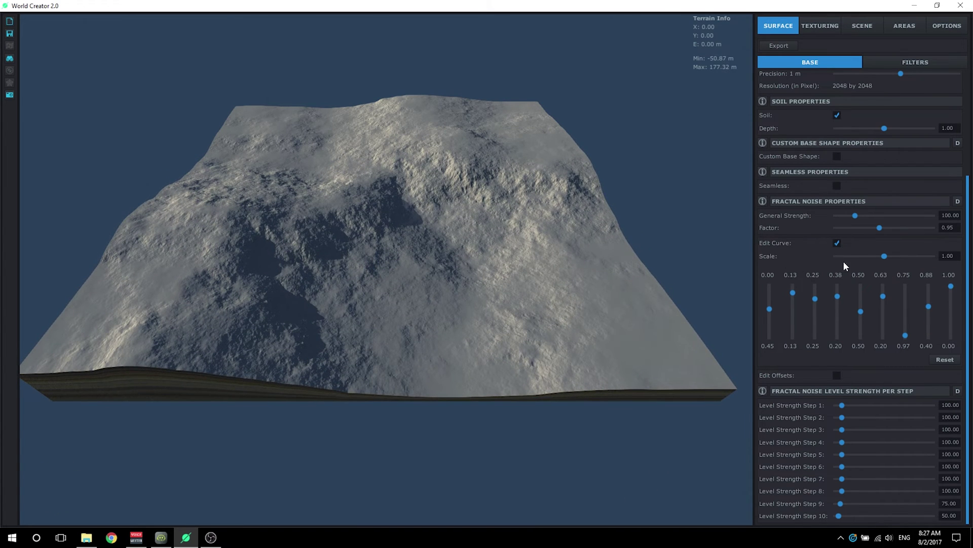
left_click_drag(884, 257, 857, 257)
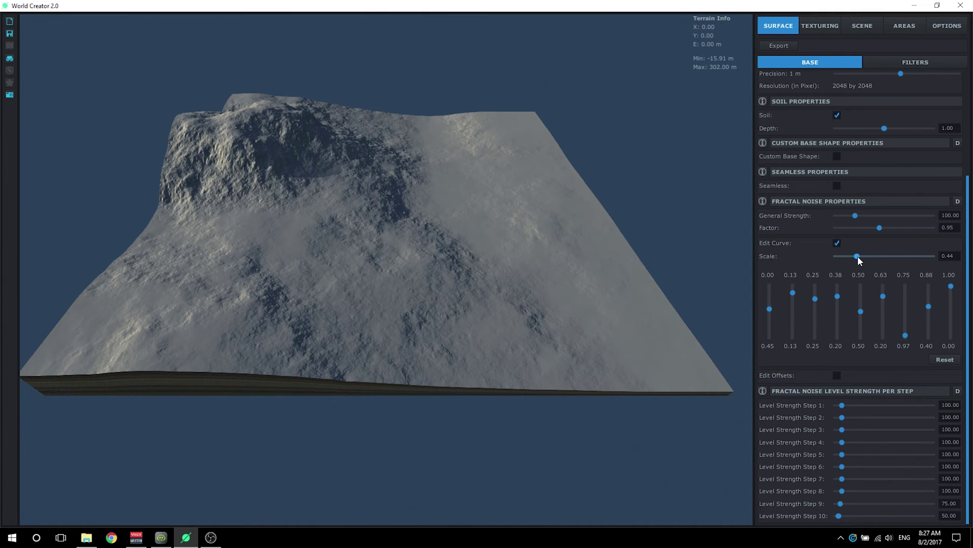
left_click_drag(858, 256, 915, 258)
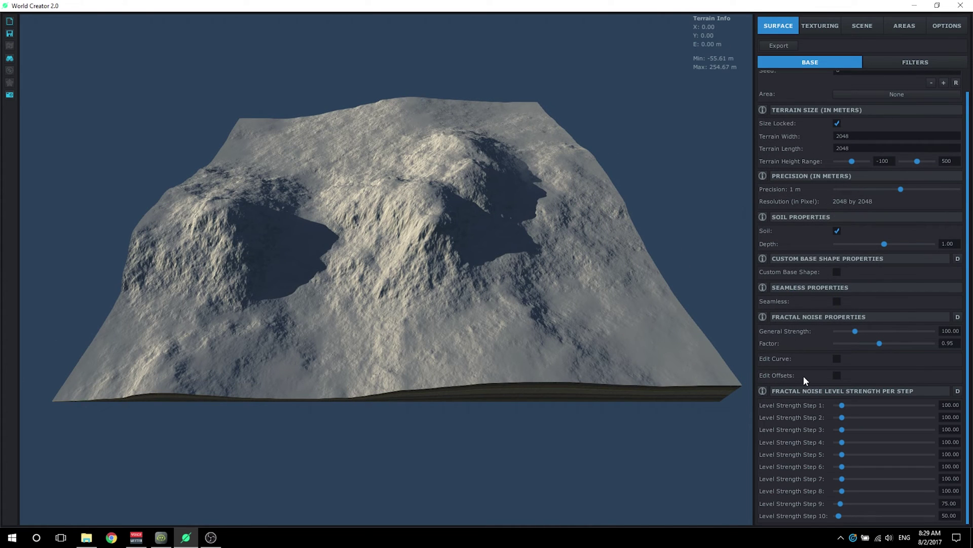
- Enable Edit Offsets for the fractal noise and compare the offset settings with Lock (X/Z) on and off, leaving it off
left_click(837, 375)
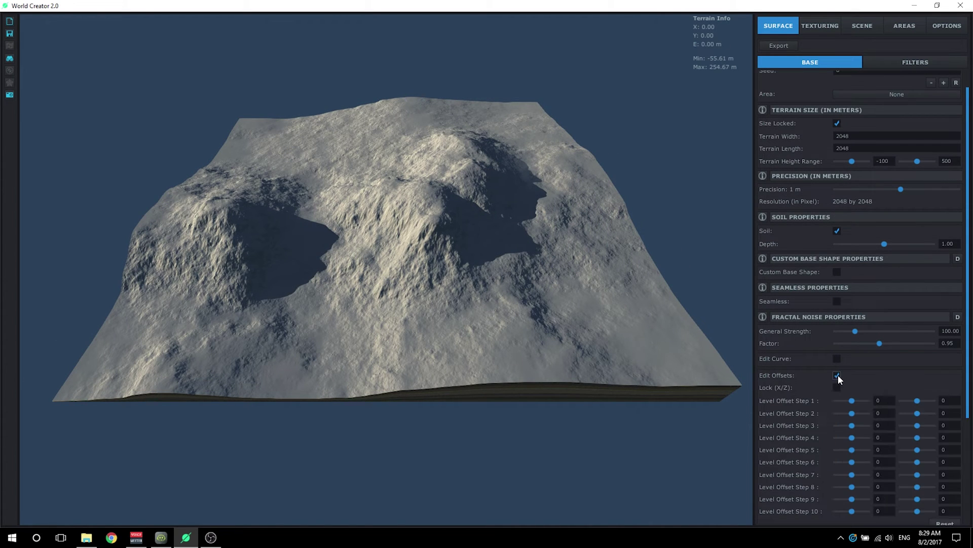
scroll(822, 408, "down", 3)
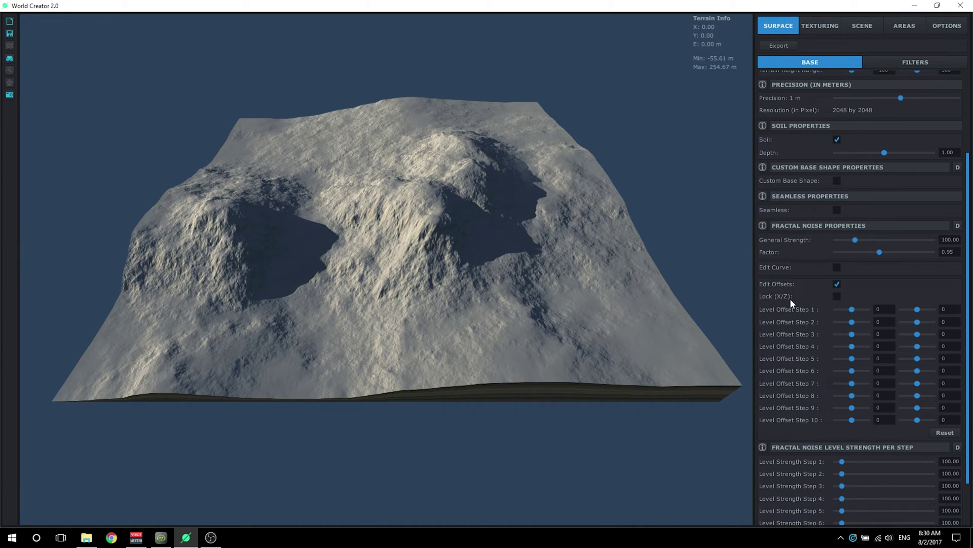
left_click(835, 297)
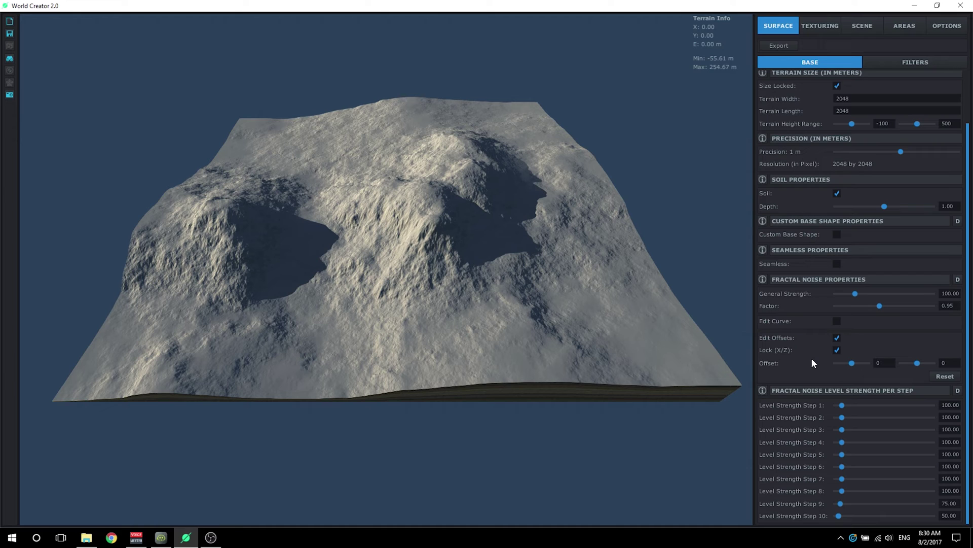
left_click(837, 350)
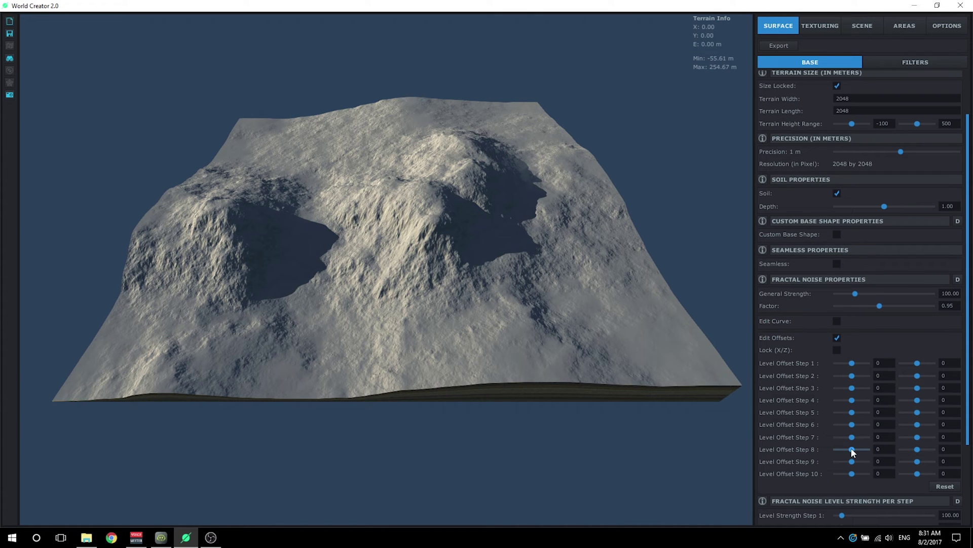
- Set the first Level Offset Step 8 value to 6 and the two Level Offset Step 6 values to -29 and -6
mouse_move(852, 448)
left_mouse_down()
mouse_move(872, 450)
mouse_move(830, 447)
mouse_move(863, 448)
left_mouse_up()
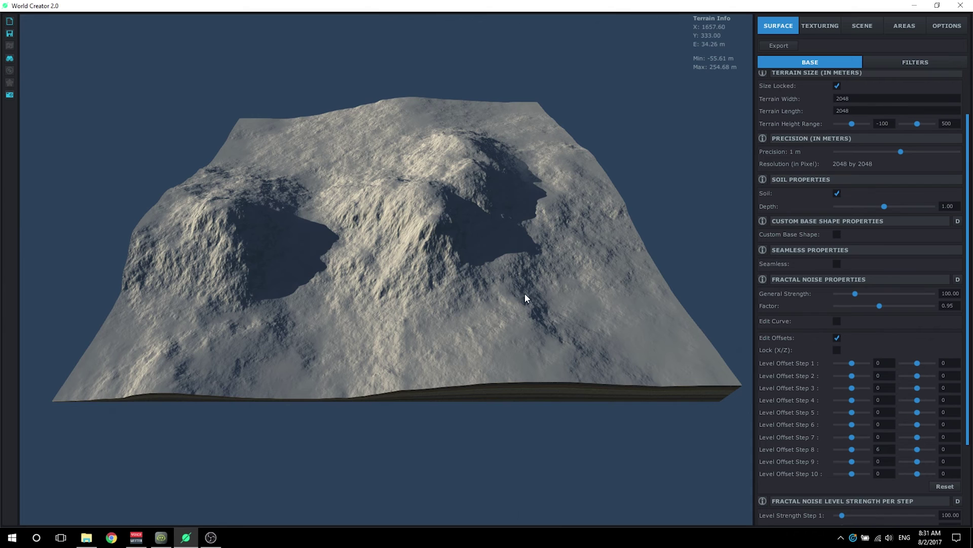
scroll(448, 292, "up", 5)
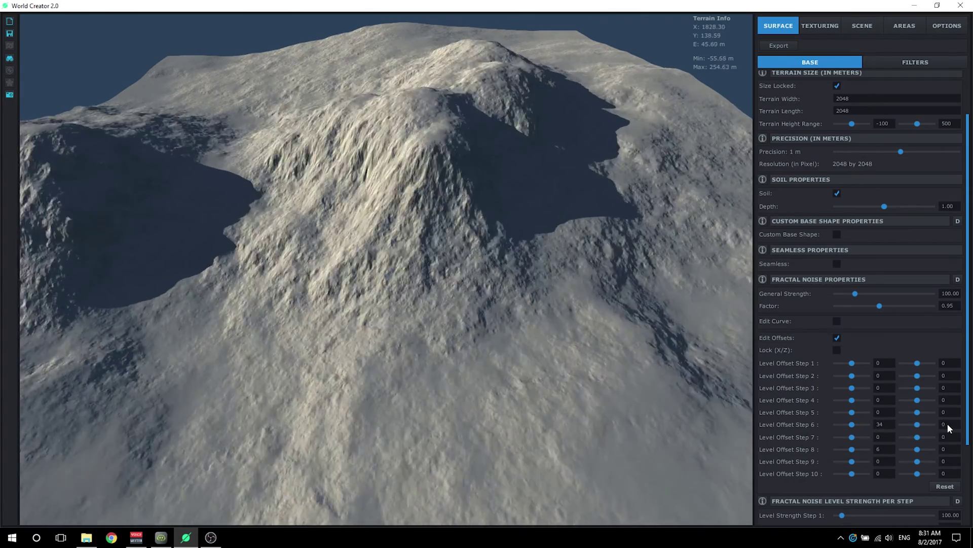
left_click_drag(851, 424, 817, 424)
scroll(807, 439, "down", 3)
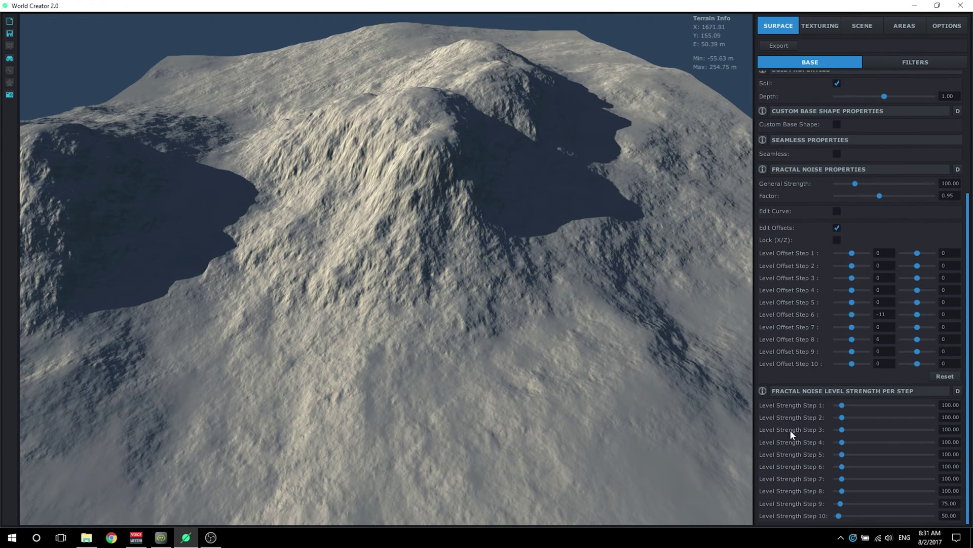
left_click_drag(853, 315, 812, 328)
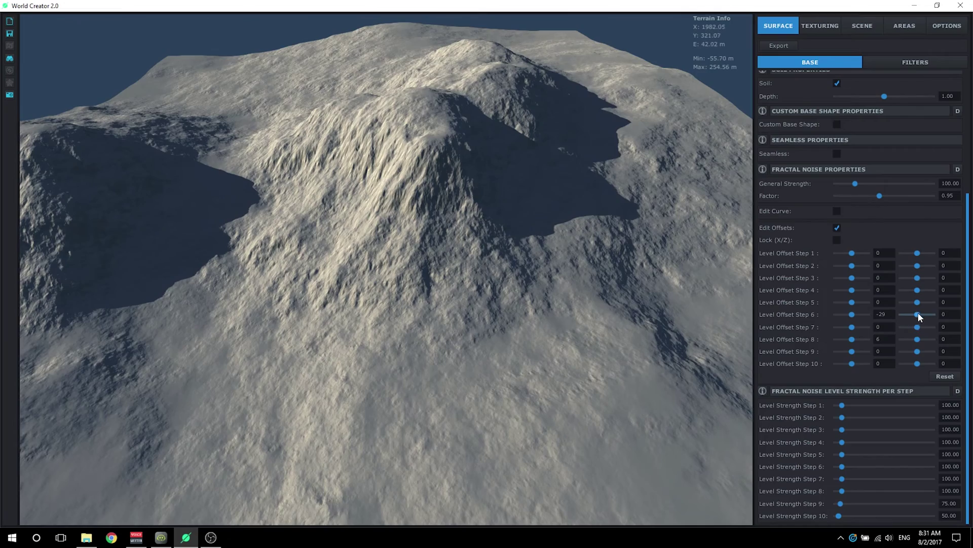
left_click_drag(918, 314, 872, 314)
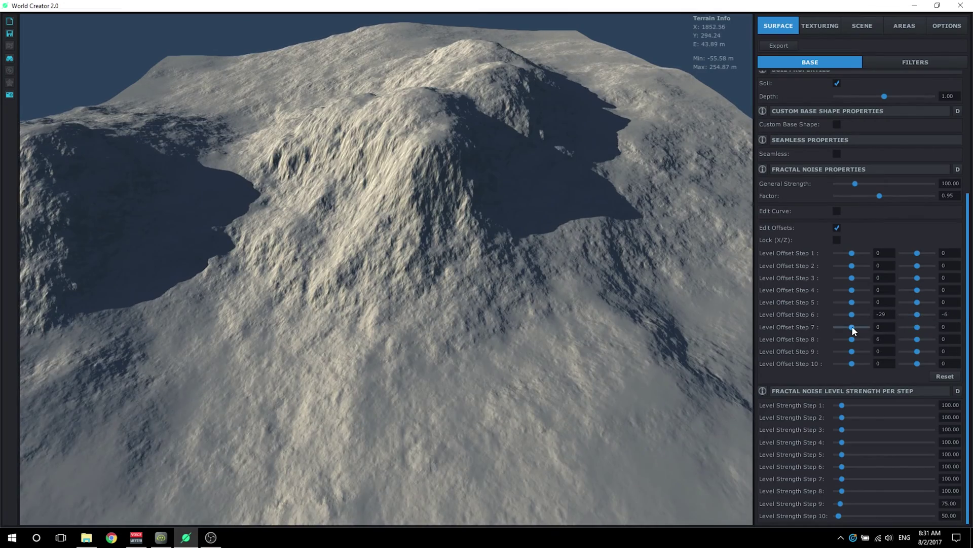
- Set the two Level Offset Step 9 values to -10 and 8, and the first Level Offset Step 3 value to -2
mouse_move(852, 352)
left_mouse_down()
mouse_move(883, 357)
mouse_move(833, 349)
left_mouse_up()
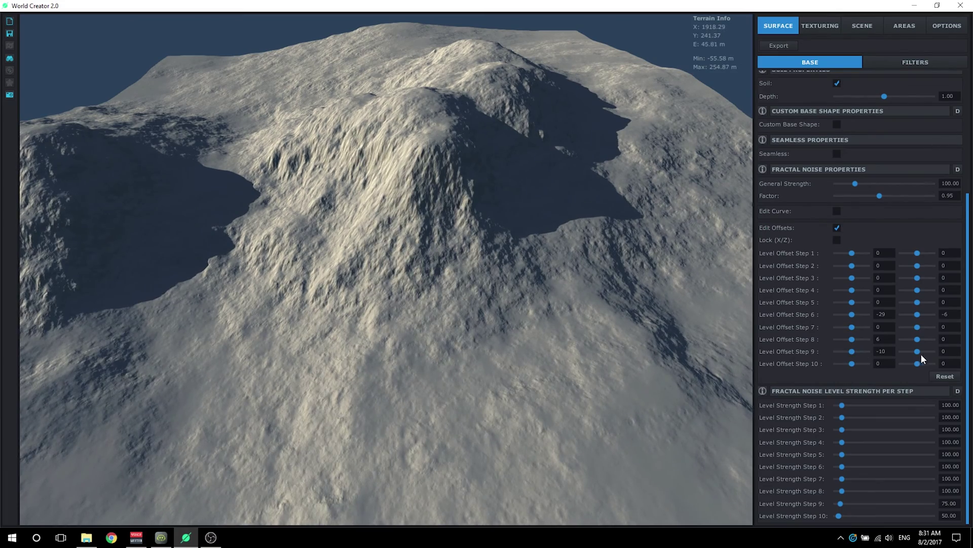
left_click_drag(920, 351, 930, 350)
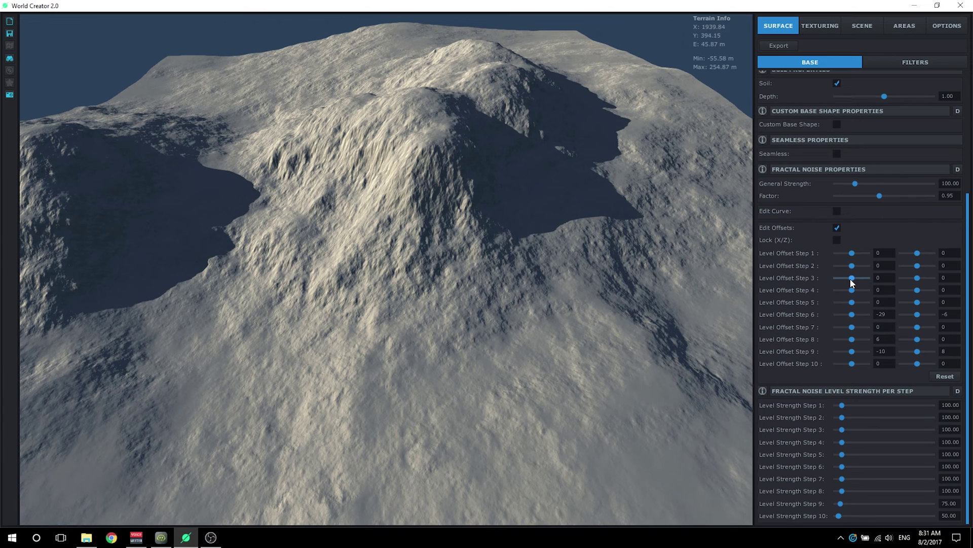
left_click_drag(850, 278, 841, 278)
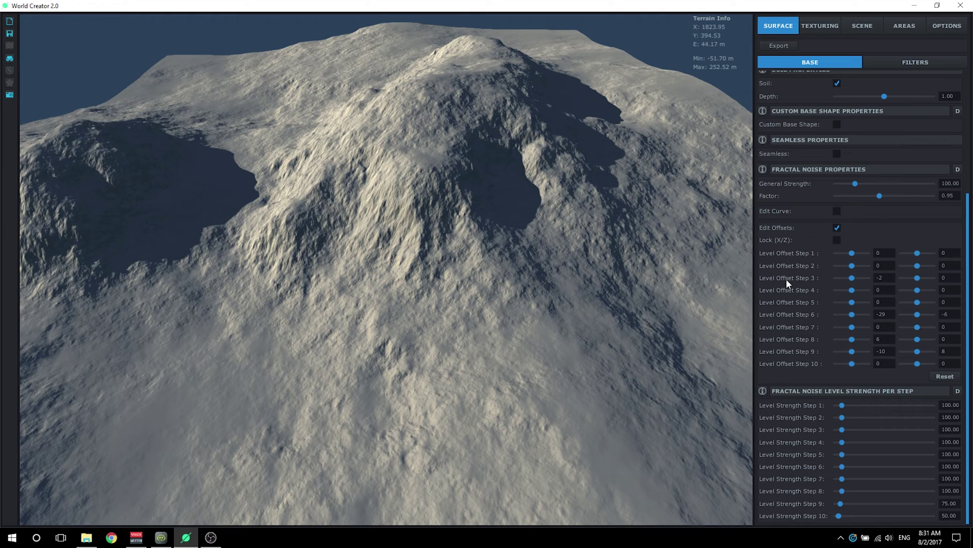
scroll(797, 256, "up", 5)
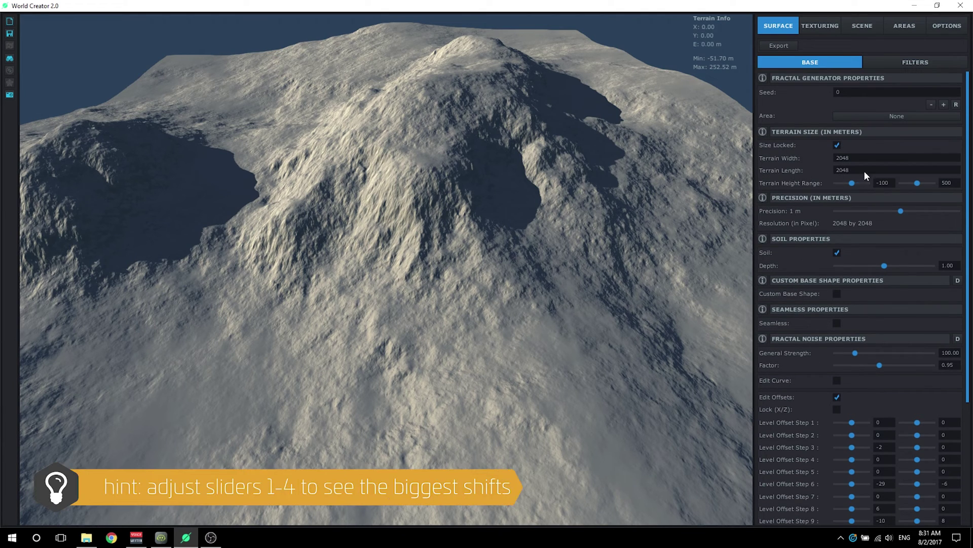
- Set the first Level Offset of Step 6 to -28, Step 7 to -7, Step 4 to -5, and the Step 2 pair to 2 and -3
scroll(845, 290, "down", 3)
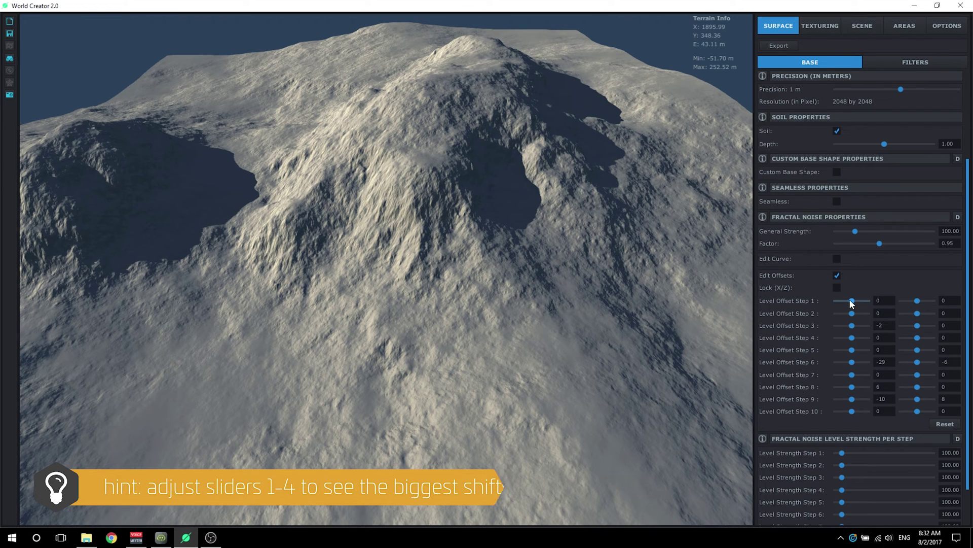
mouse_move(852, 302)
left_mouse_down()
mouse_move(877, 302)
mouse_move(848, 301)
left_mouse_up()
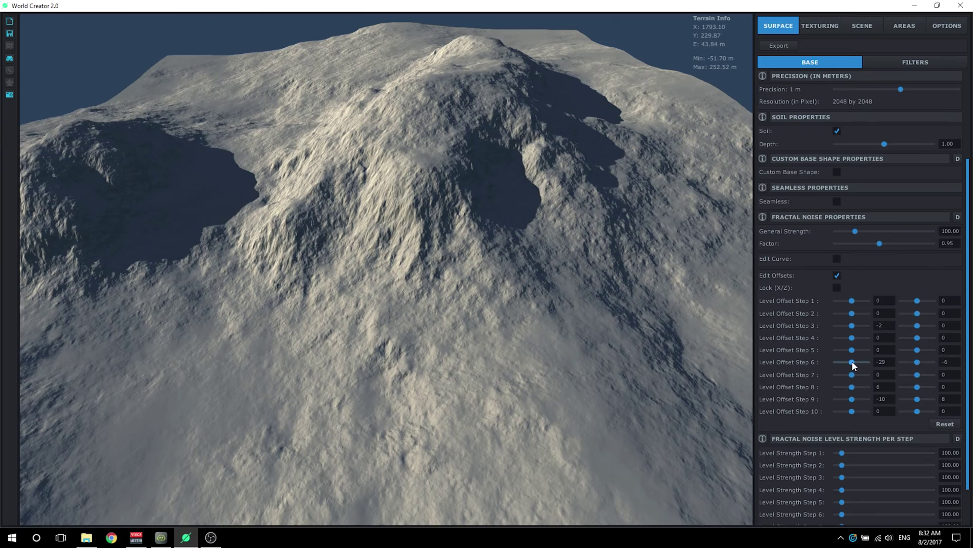
mouse_move(852, 363)
left_mouse_down()
mouse_move(832, 362)
mouse_move(868, 373)
mouse_move(836, 374)
left_mouse_up()
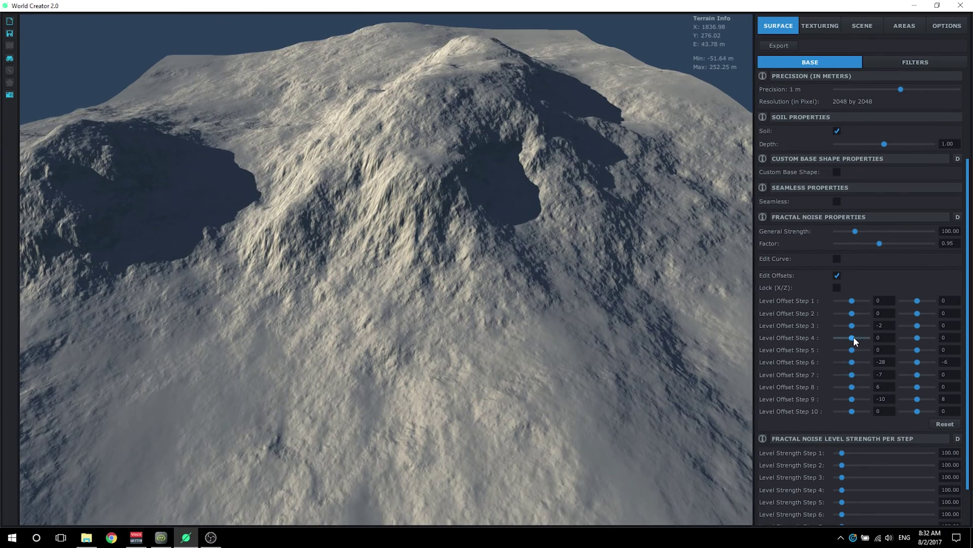
left_click_drag(852, 336, 891, 314)
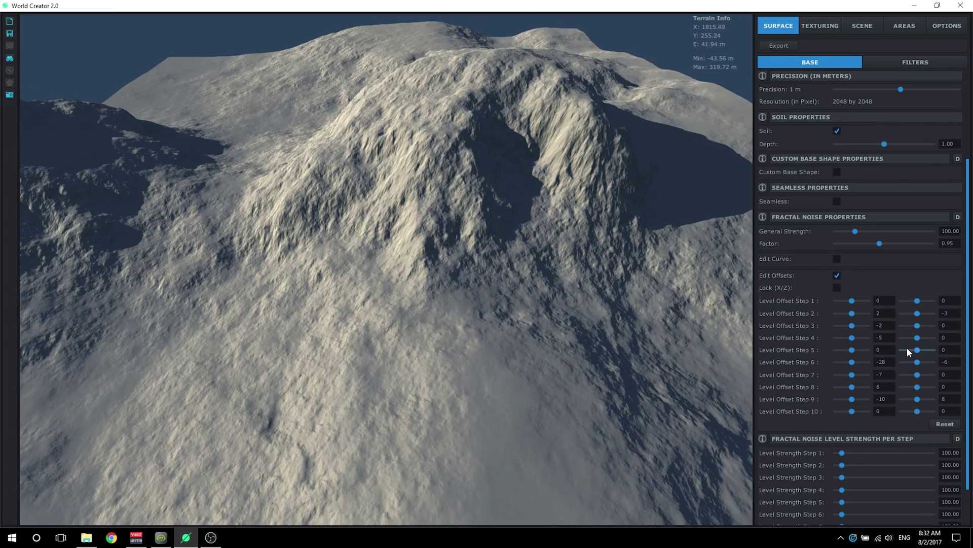
left_click_drag(907, 351, 936, 375)
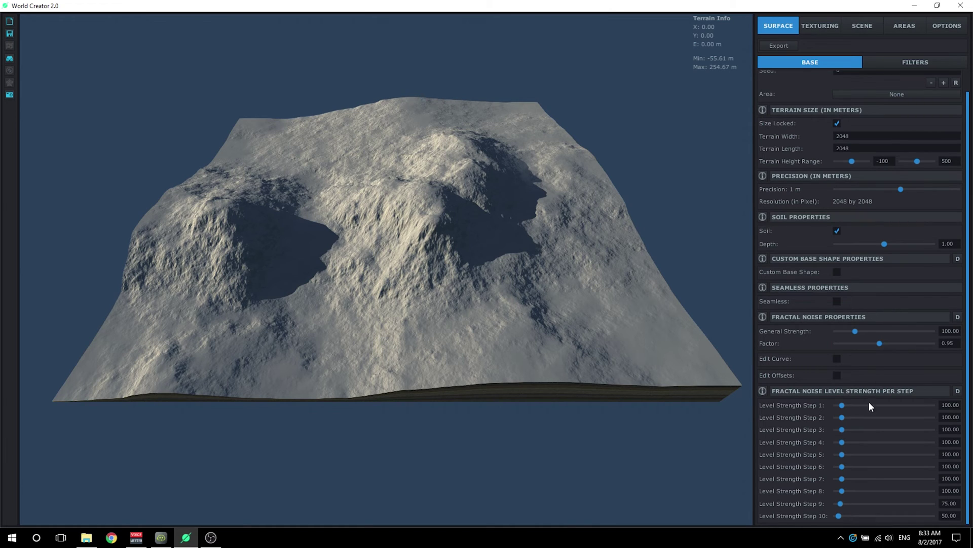
- Try Level Strength Step 4 at 0, Step 6 at 224.43, Step 2 at 395.52 and Step 1 at 92.86, and raise Steps 4 and 7
mouse_move(844, 441)
left_mouse_down()
mouse_move(879, 442)
mouse_move(826, 437)
left_mouse_up()
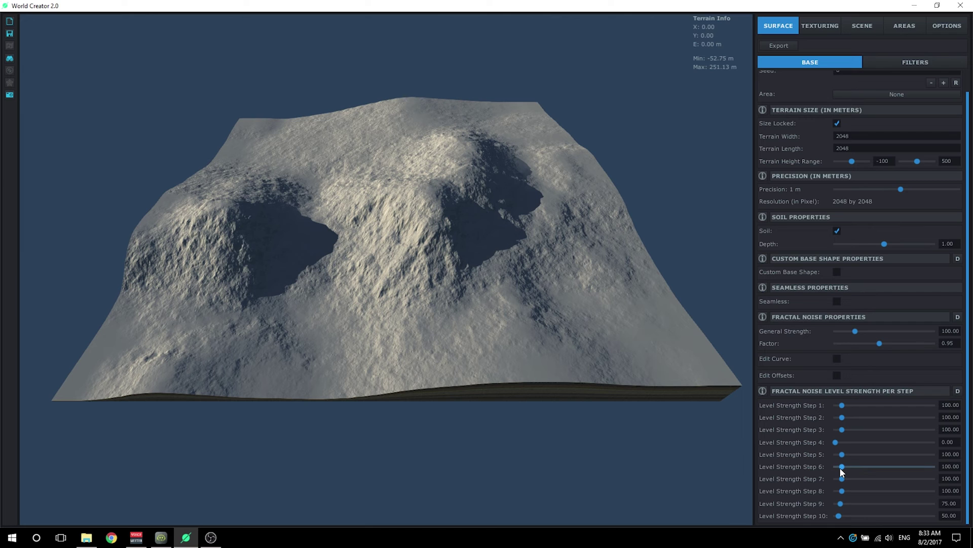
mouse_move(842, 466)
left_mouse_down()
mouse_move(870, 466)
mouse_move(835, 465)
mouse_move(850, 465)
left_mouse_up()
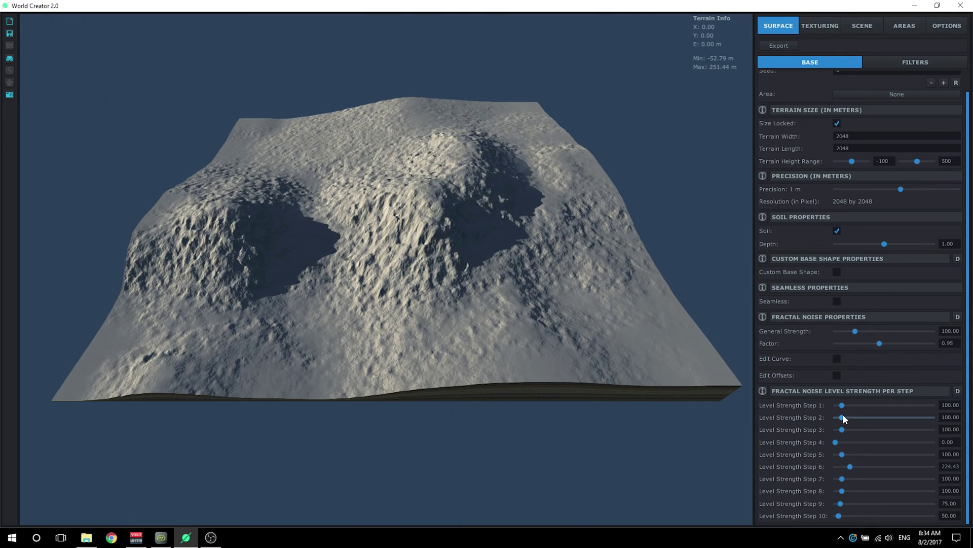
mouse_move(844, 416)
left_mouse_down()
mouse_move(862, 416)
mouse_move(842, 406)
left_mouse_up()
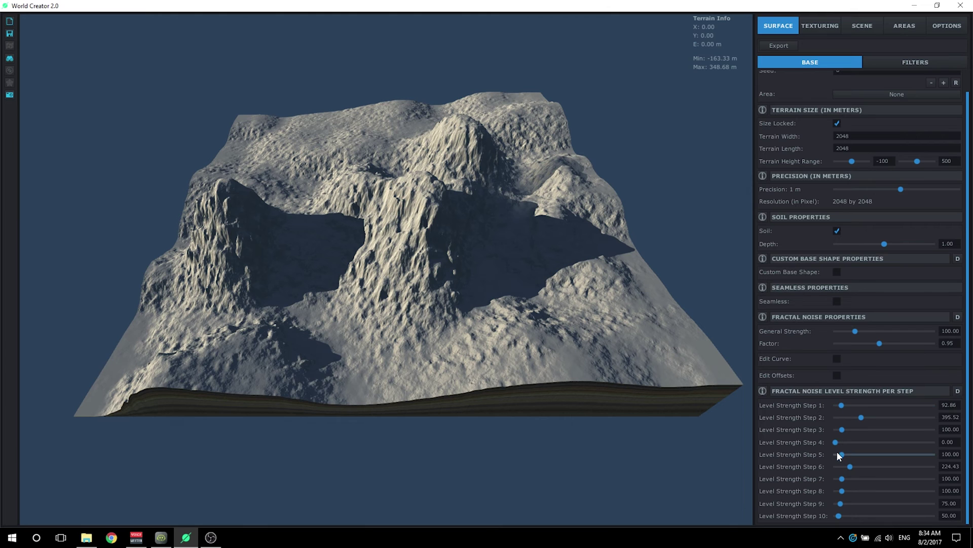
left_click_drag(836, 442, 844, 441)
left_click_drag(843, 476, 852, 477)
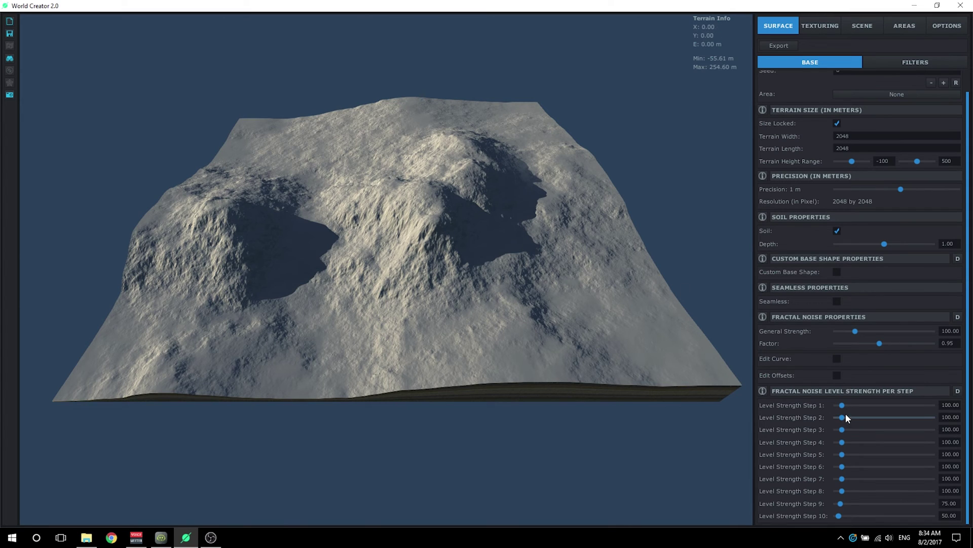
- Set Level Strength Step 2 to 216.65, Steps 7 and 8 to 232.21, Step 9 to 284.98 and Step 10 to 267.75
mouse_move(843, 415)
left_mouse_down()
mouse_move(860, 419)
mouse_move(835, 418)
mouse_move(848, 418)
mouse_move(844, 404)
left_mouse_up()
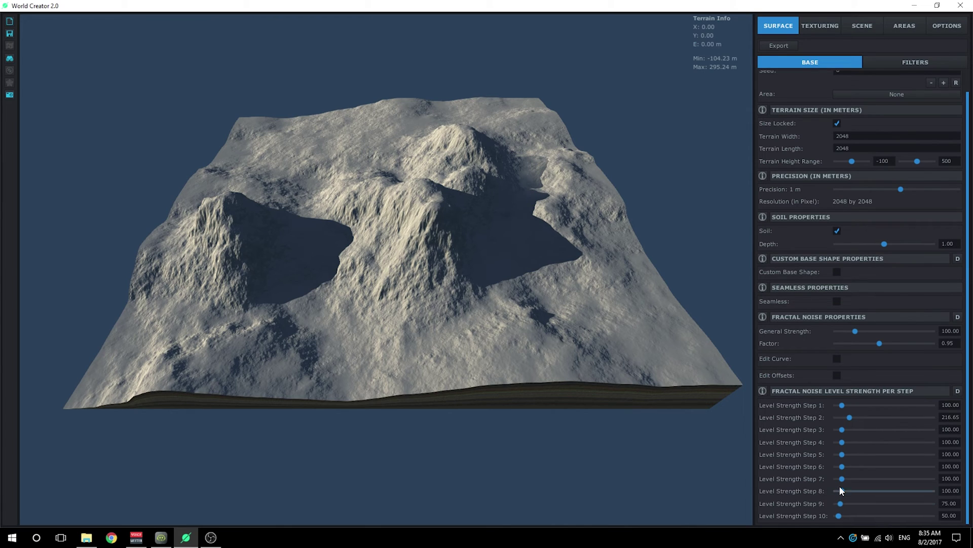
left_click_drag(842, 478, 851, 478)
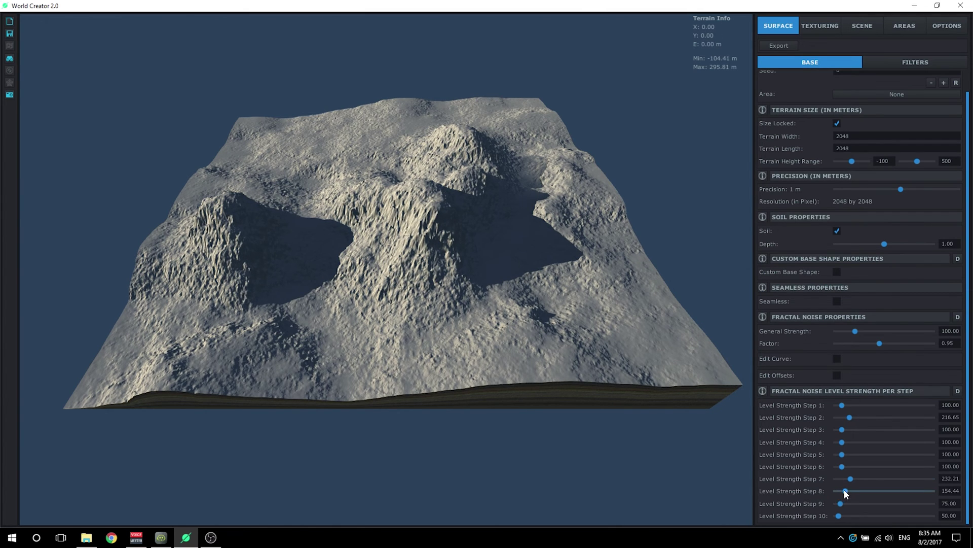
left_click_drag(844, 489, 850, 490)
scroll(452, 343, "up", 5)
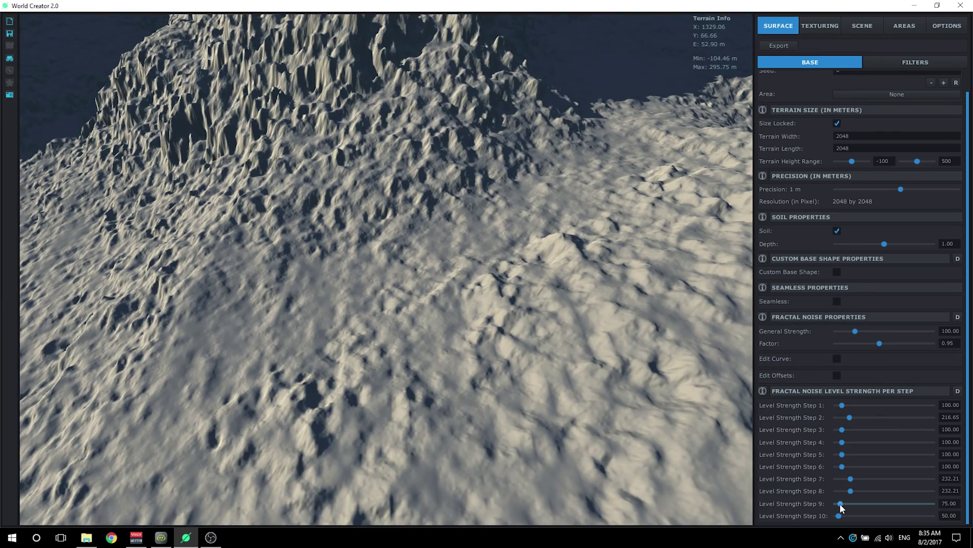
mouse_move(841, 504)
left_mouse_down()
mouse_move(854, 504)
mouse_move(844, 514)
mouse_move(854, 515)
left_mouse_up()
- Examine up close how the raised high-level strengths affect the surface detail on the terrain's slopes and peaks
scroll(482, 343, "down", 3)
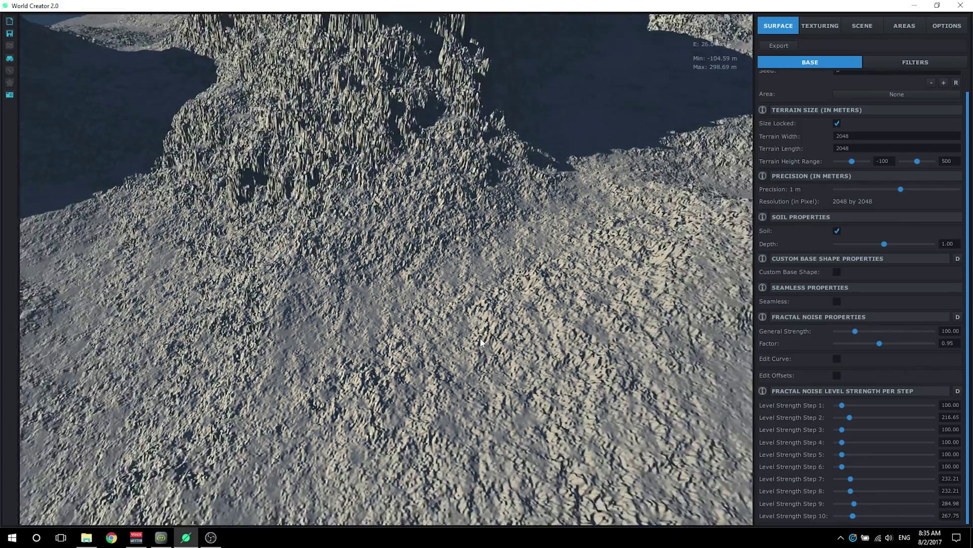
scroll(481, 342, "down", 5)
scroll(504, 239, "up", 6)
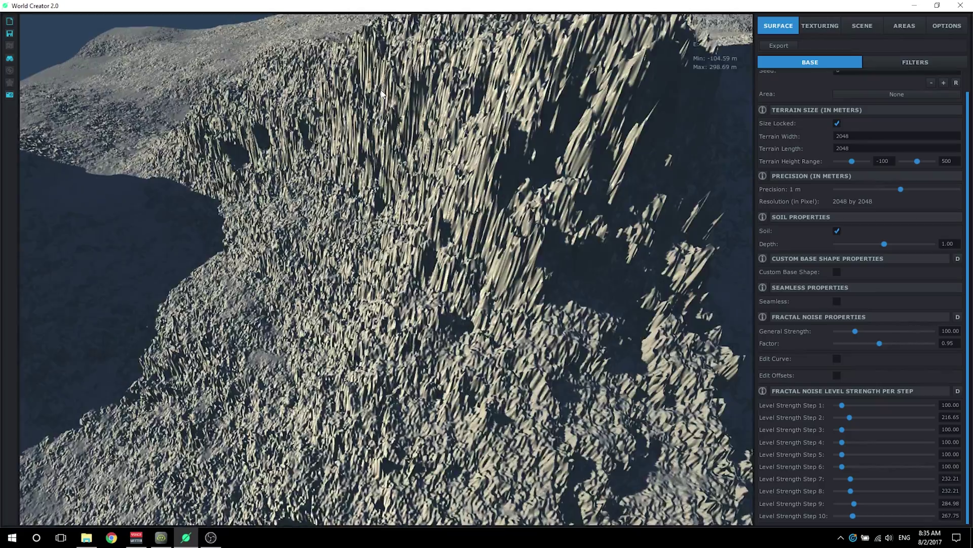
scroll(425, 319, "up", 5)
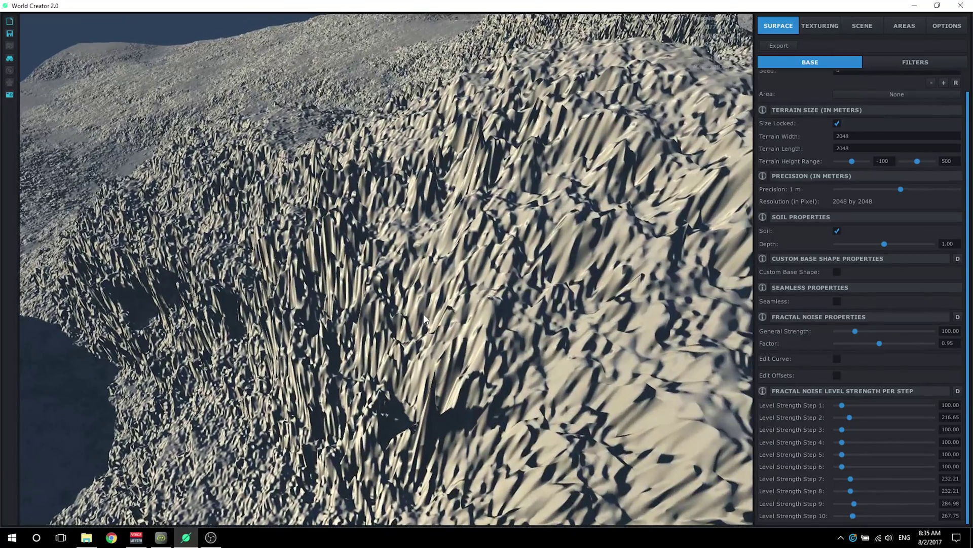
scroll(425, 319, "up", 5)
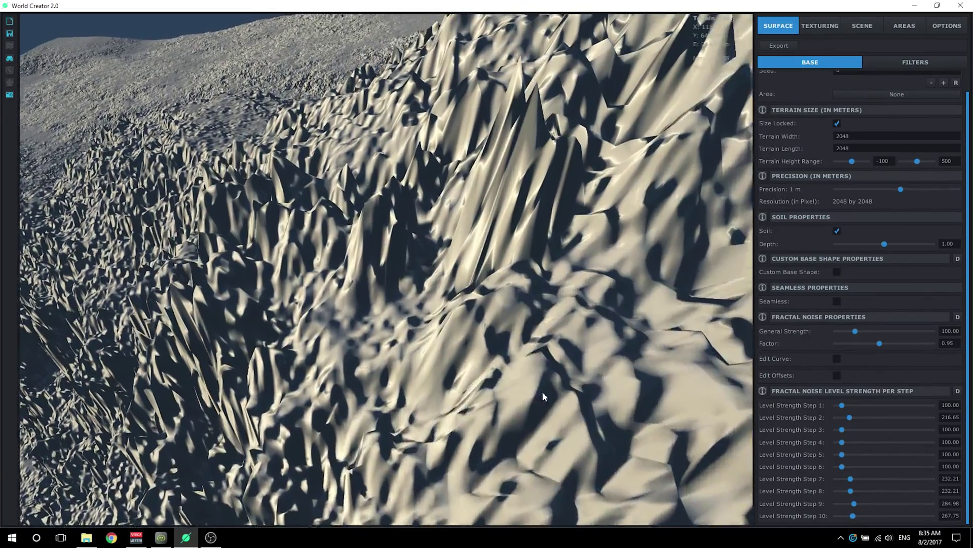
scroll(508, 196, "down", 4)
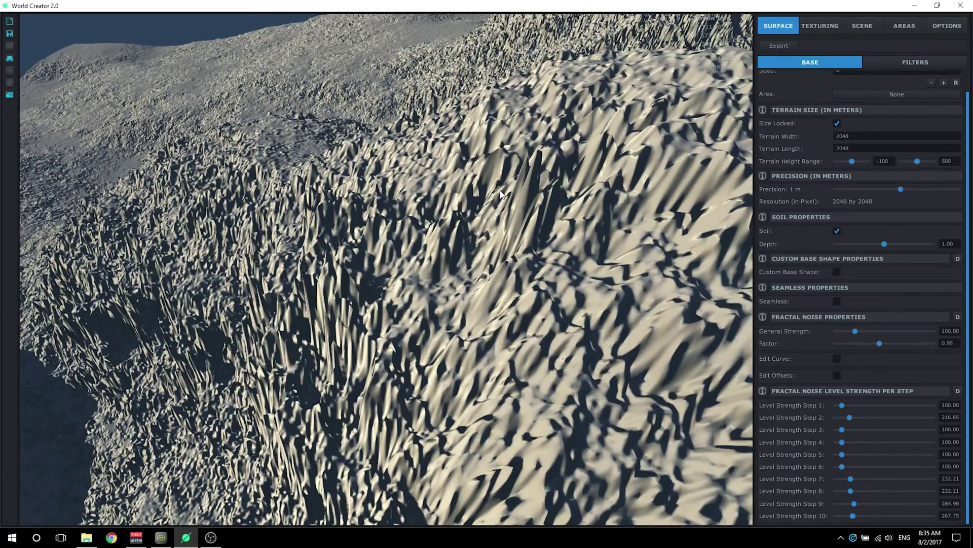
scroll(500, 193, "down", 10)
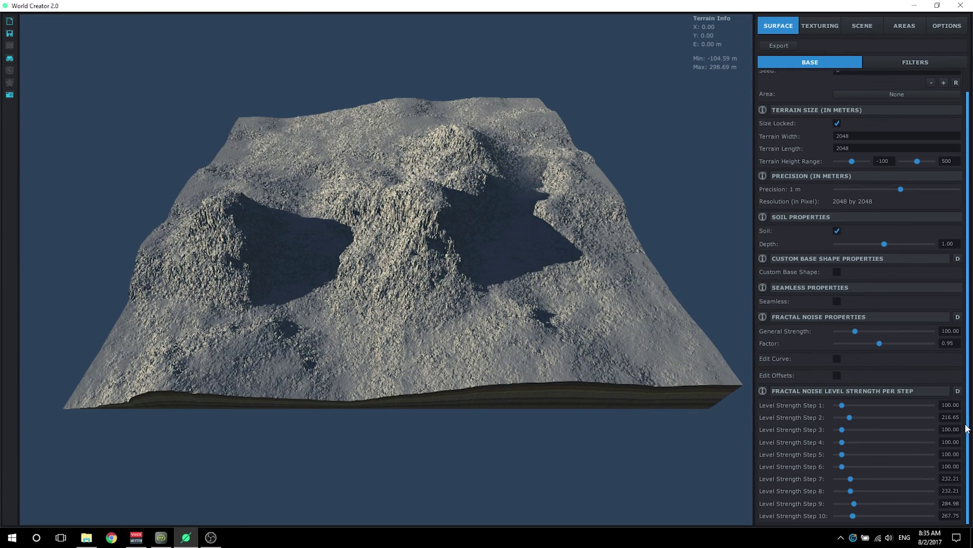
- Reset the fractal noise level strengths to their default values and try the terrain Precision at 1/2 m
left_click(958, 392)
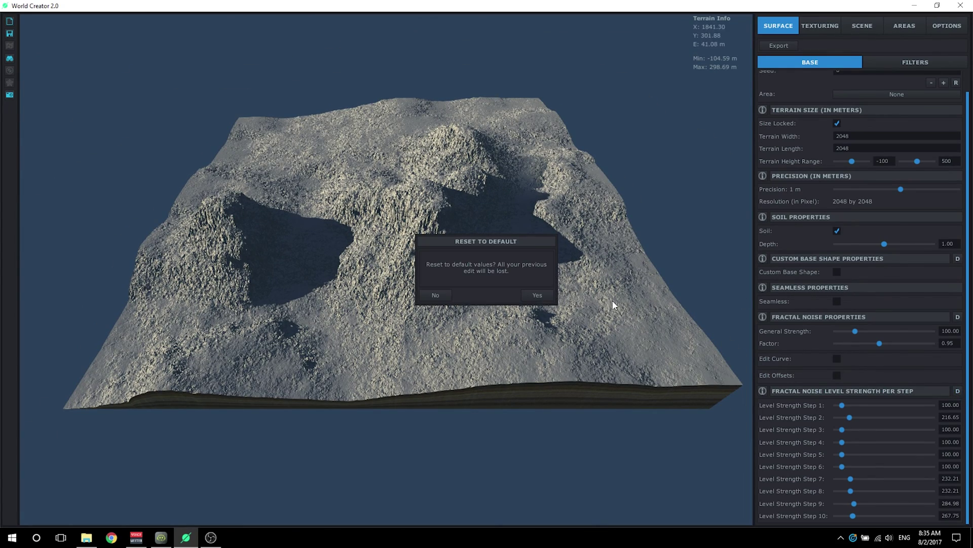
left_click(536, 294)
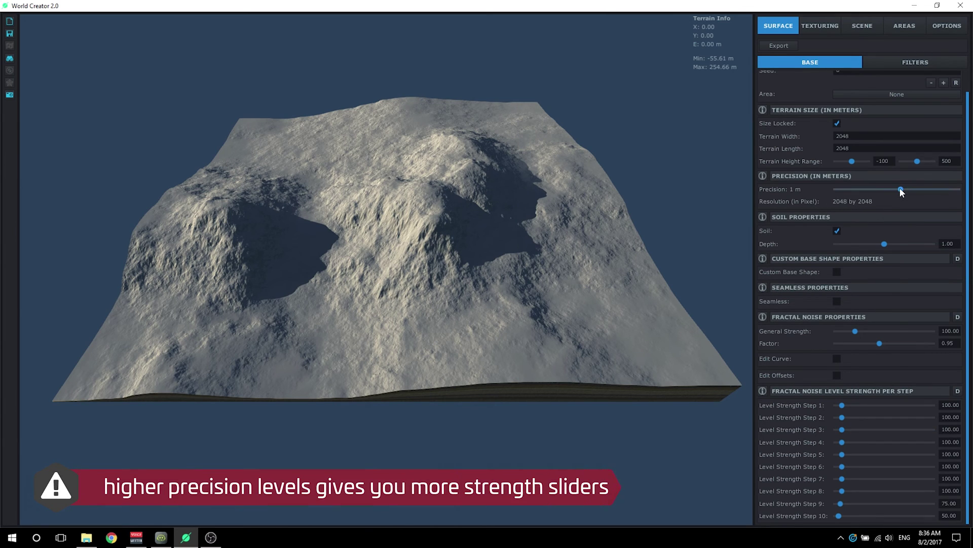
left_click_drag(904, 191, 914, 191)
scroll(809, 437, "down", 1)
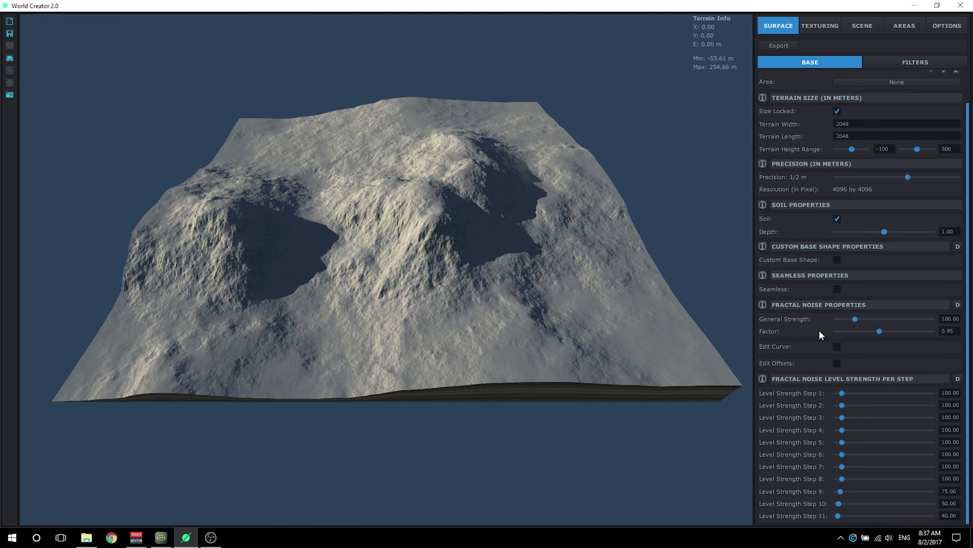
scroll(820, 329, "up", 1)
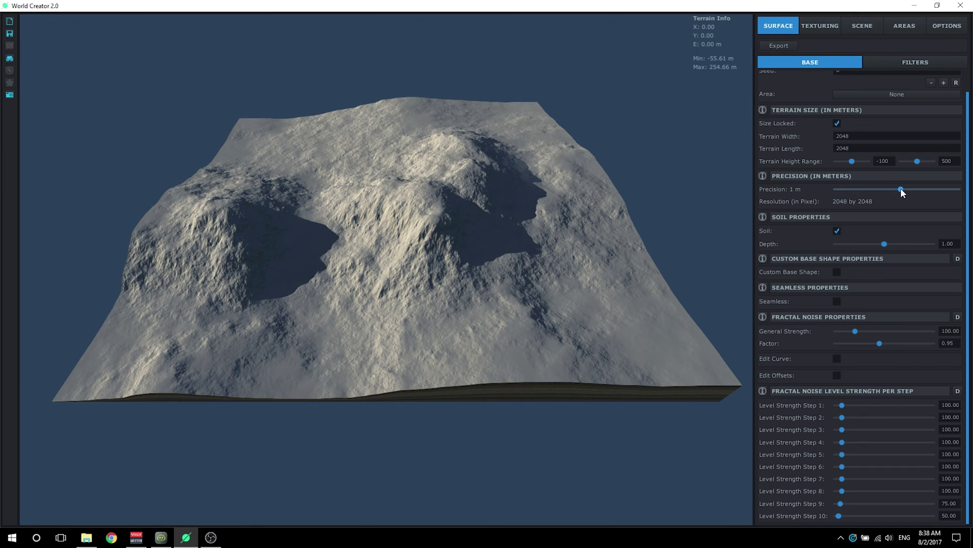
- Lower the terrain Precision to 512 m and vary the single Level Strength Step 1
left_click_drag(901, 189, 819, 209)
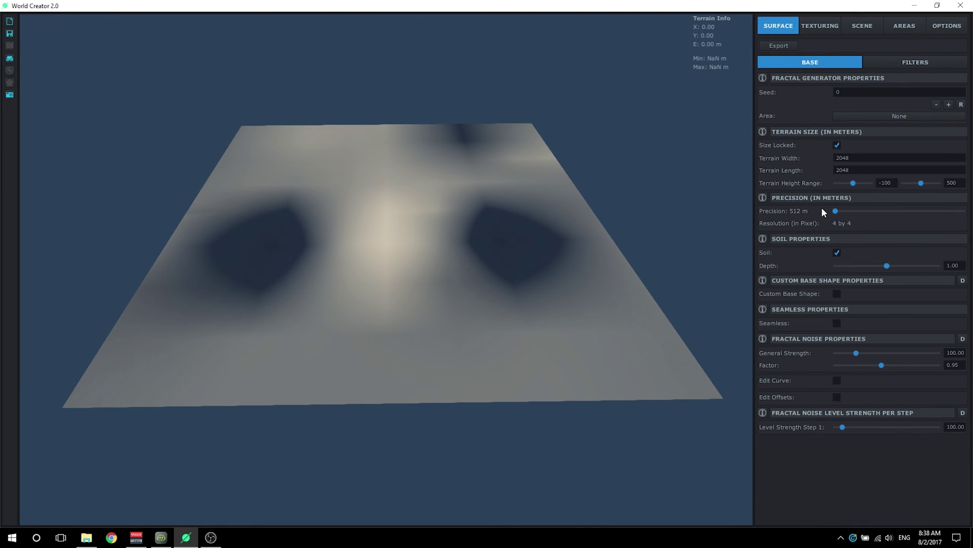
scroll(417, 428, "up", 2)
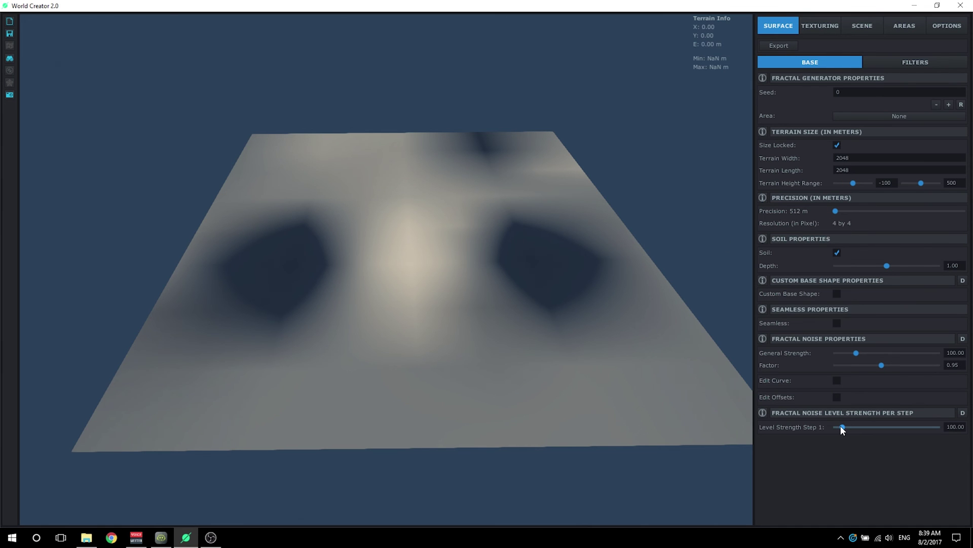
mouse_move(840, 425)
left_mouse_down()
mouse_move(868, 430)
mouse_move(840, 425)
left_mouse_up()
- Set the terrain Precision to 256 m, Level Strength Step 1 to 0 and Level Strength Step 2 to 50
left_click(845, 212)
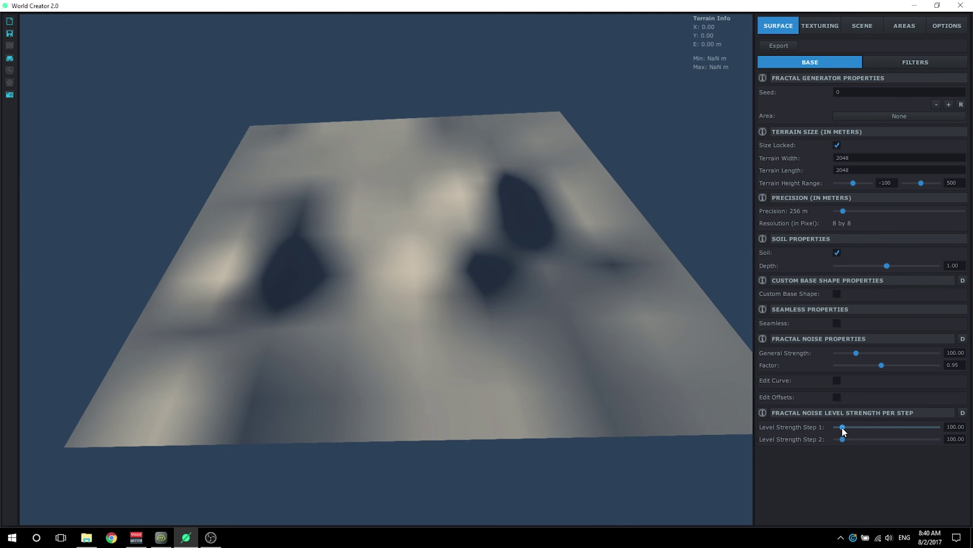
left_click_drag(843, 428, 828, 430)
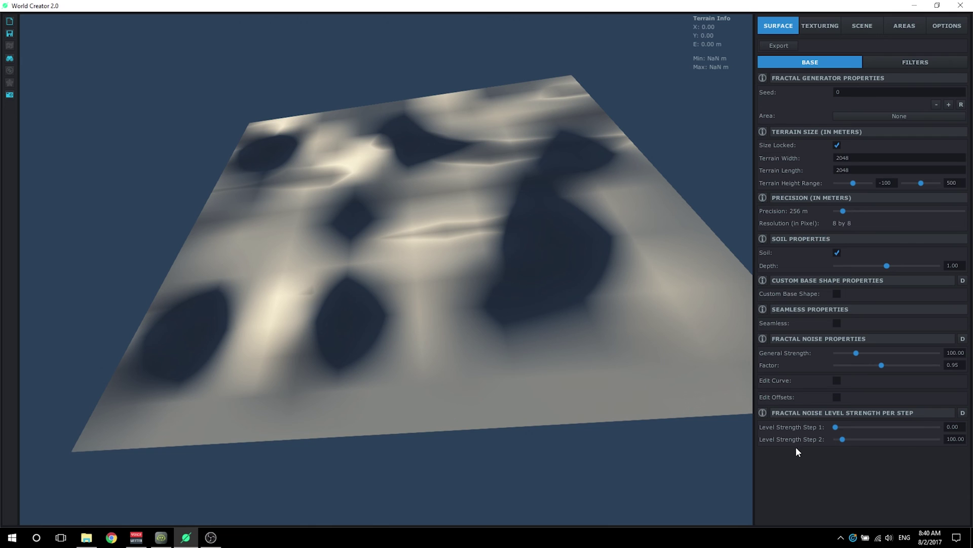
left_click(947, 439)
double_click(953, 440)
type("50")
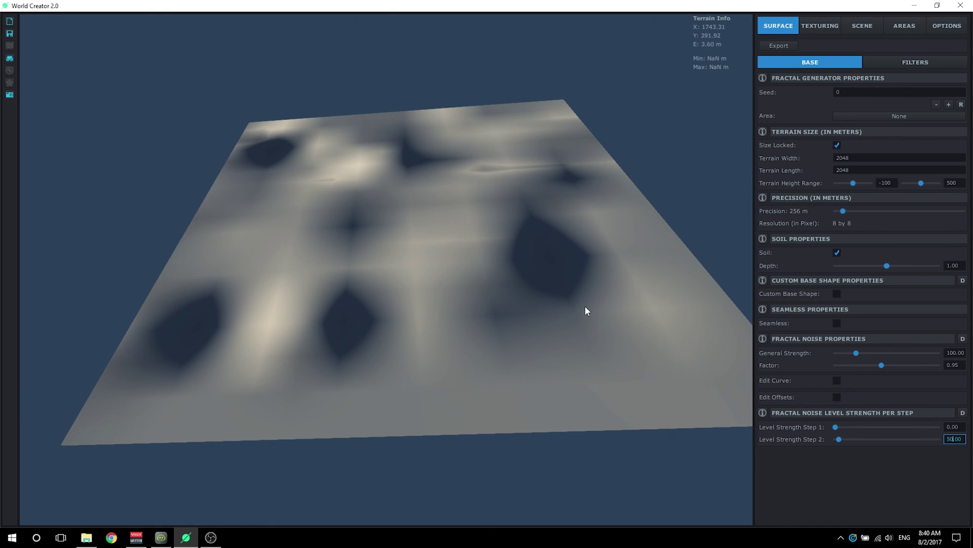
left_click_drag(585, 305, 621, 321)
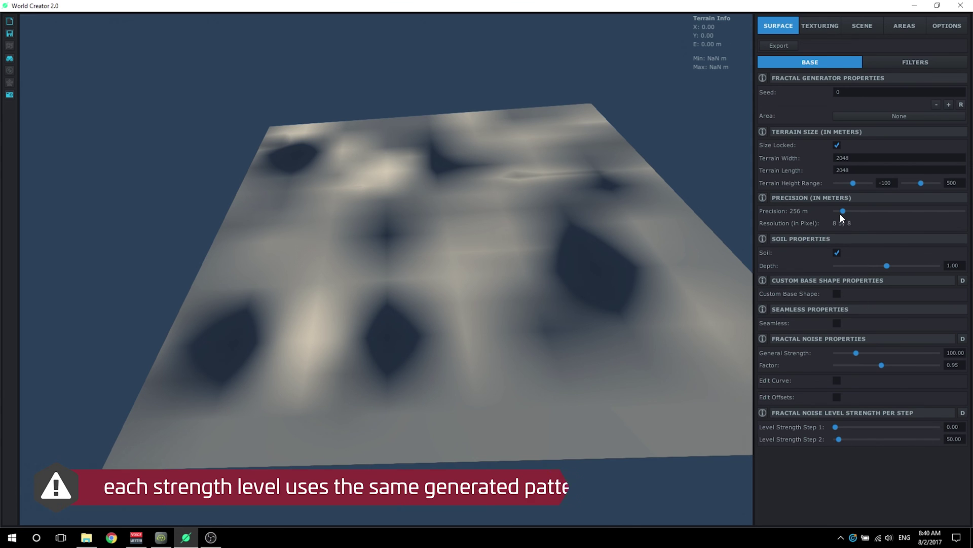
- Compare the base pattern at 512 m Precision with Level Strength Step 1 at 100 against 256 m with Step 1 at 0
left_click_drag(844, 211, 828, 212)
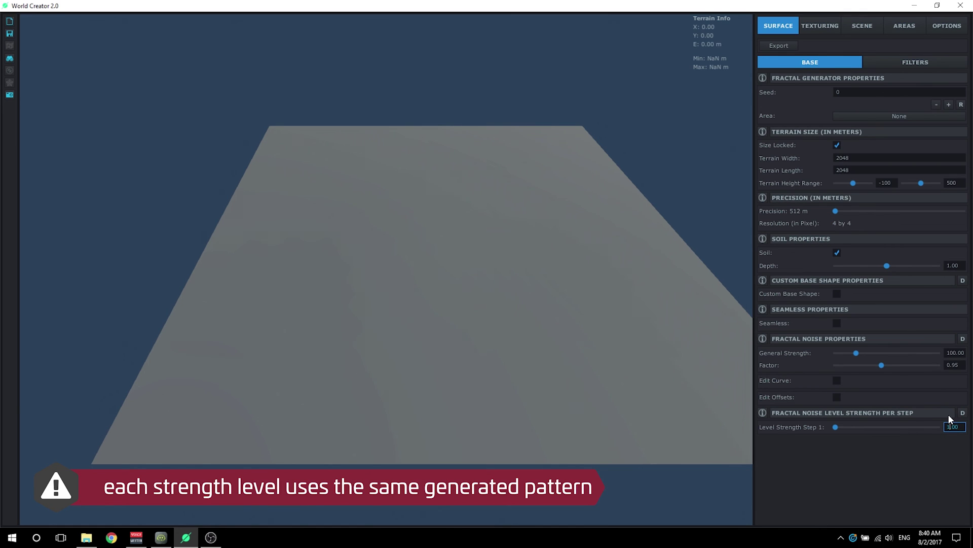
key("Return")
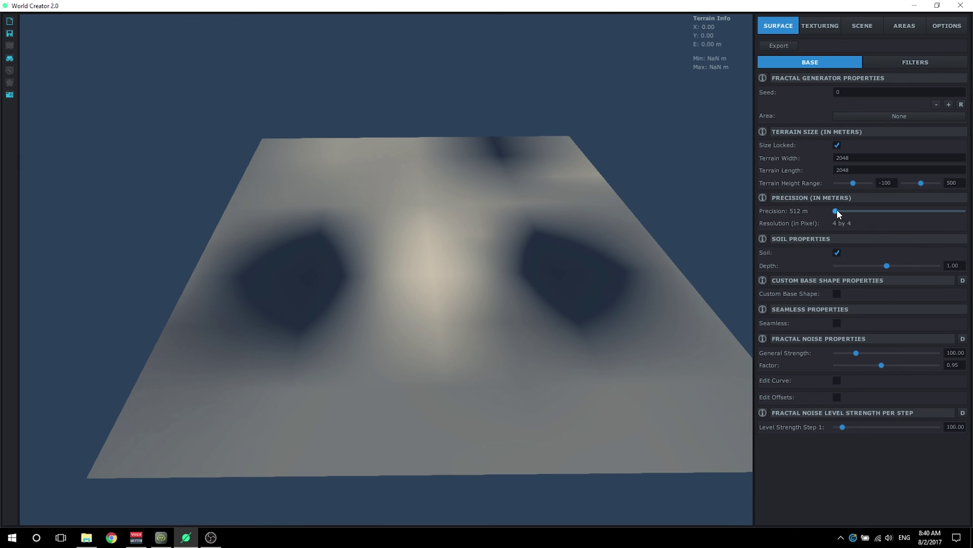
left_click_drag(837, 213, 843, 208)
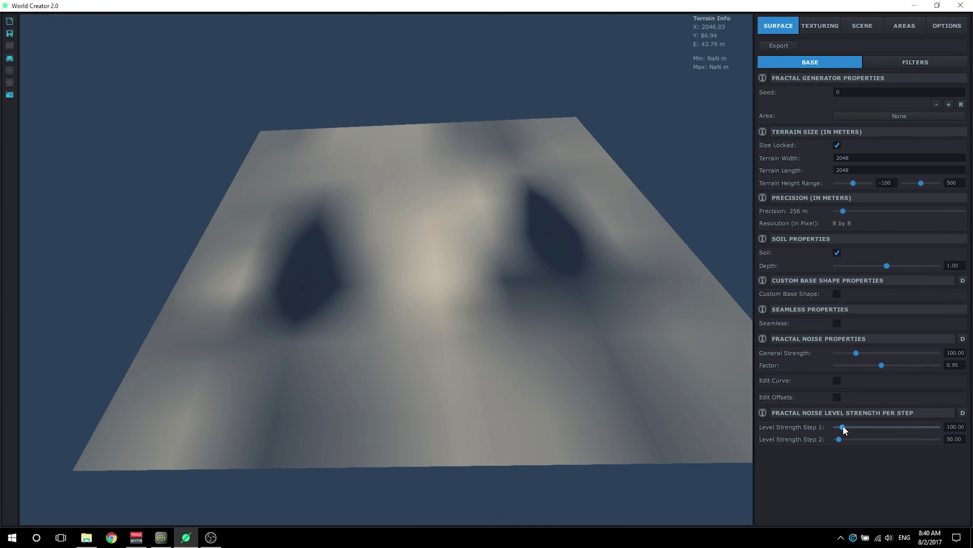
left_click_drag(844, 427, 828, 433)
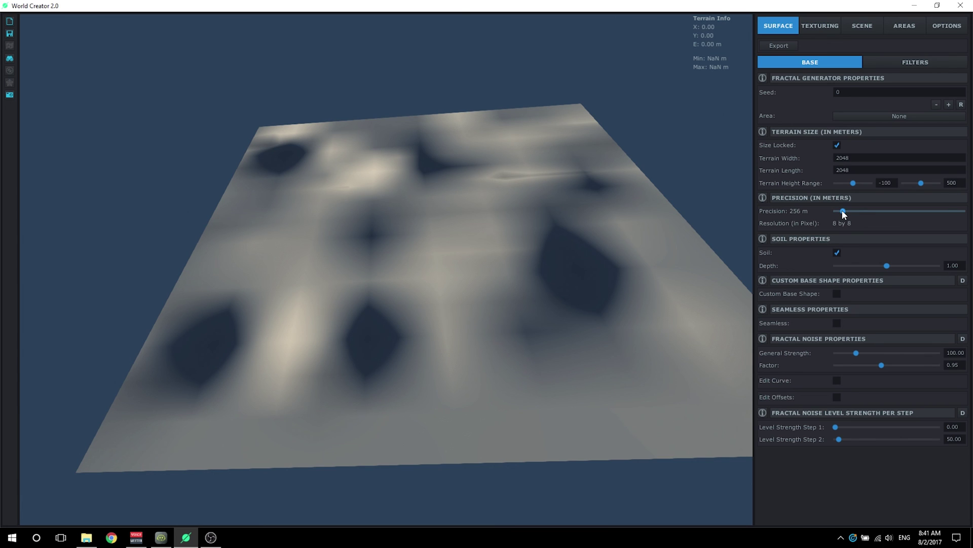
- Set the terrain Precision to 128 m, Level Strength Step 2 to 0 and Level Strength Step 3 to 25
left_click_drag(844, 211, 850, 211)
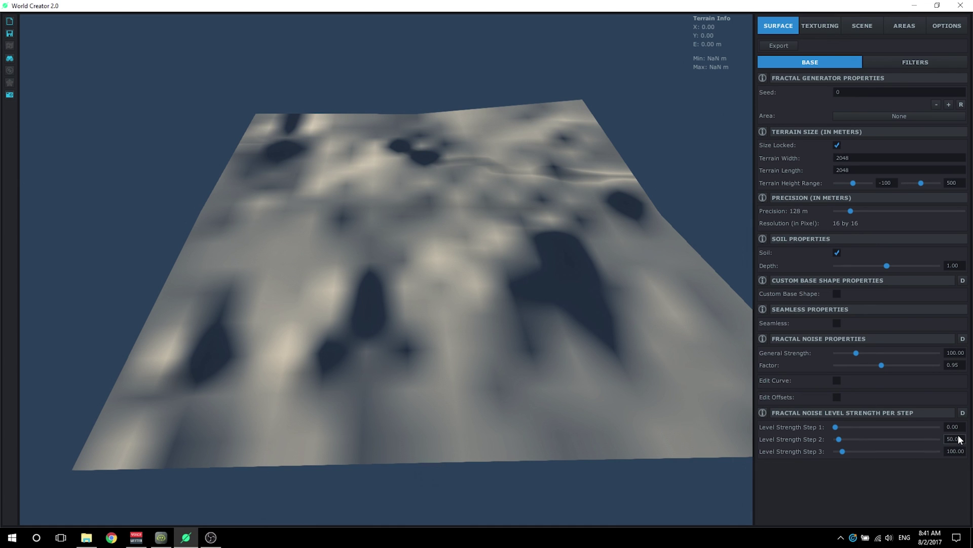
left_click_drag(839, 440, 834, 439)
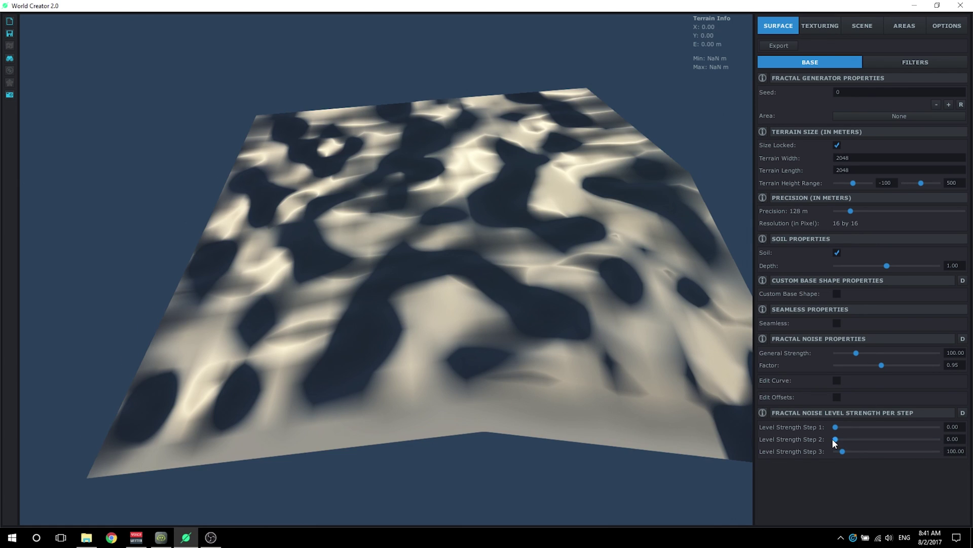
left_click(946, 451)
type("25")
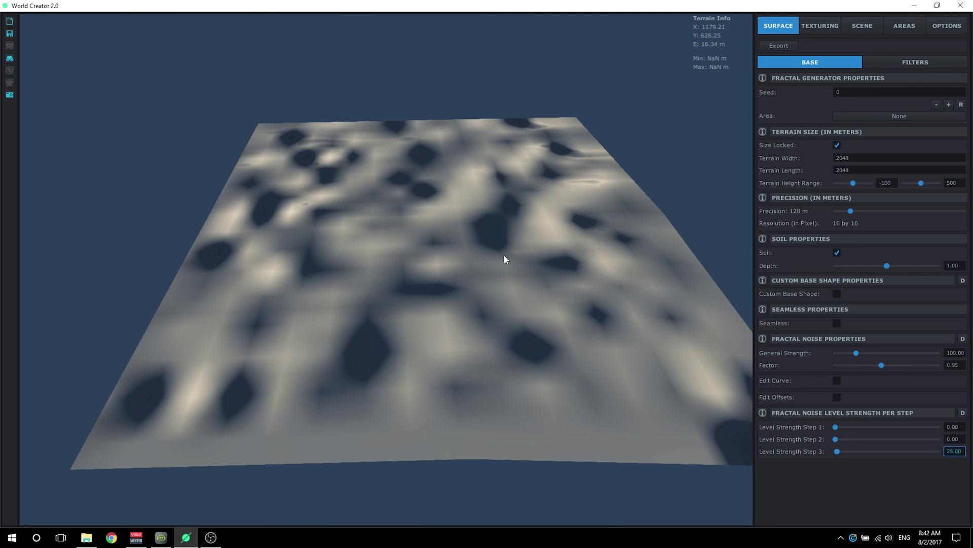
- Blend the three noise levels by setting Level Strength Steps 1 and 2 to 51.75 and Step 3 to 54.57
left_click(835, 439)
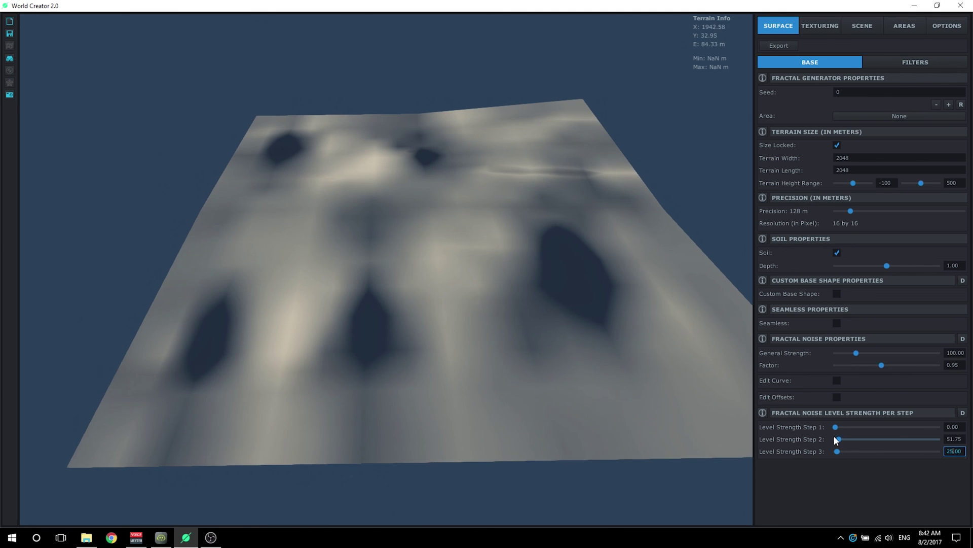
left_click_drag(834, 427, 839, 427)
left_click(840, 451)
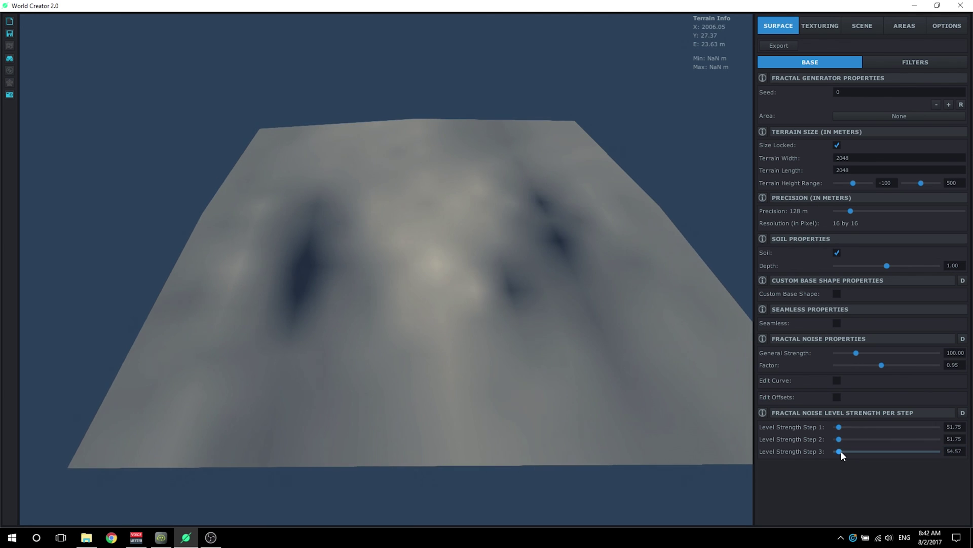